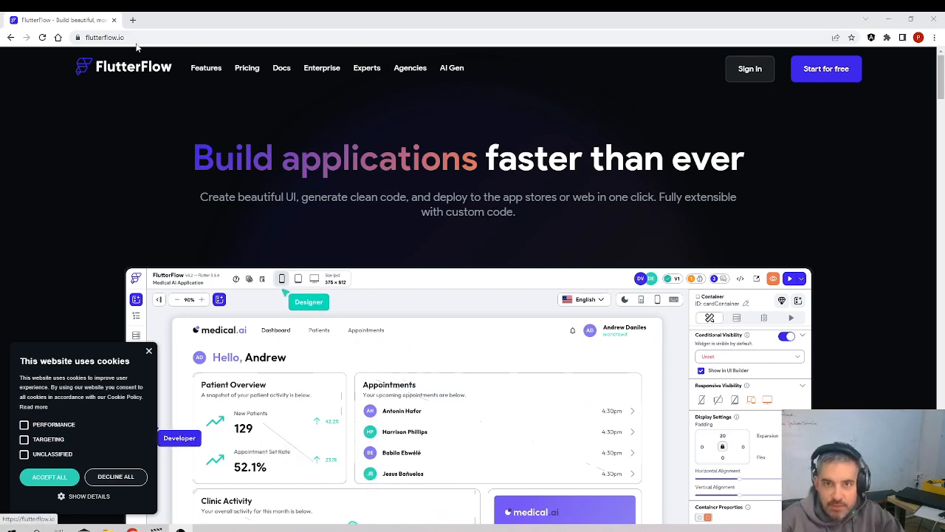
# Sign in to FlutterFlow from its website and start creating a new project from the projects dashboard.
pyautogui.click(111, 37)
pyautogui.click(107, 37)
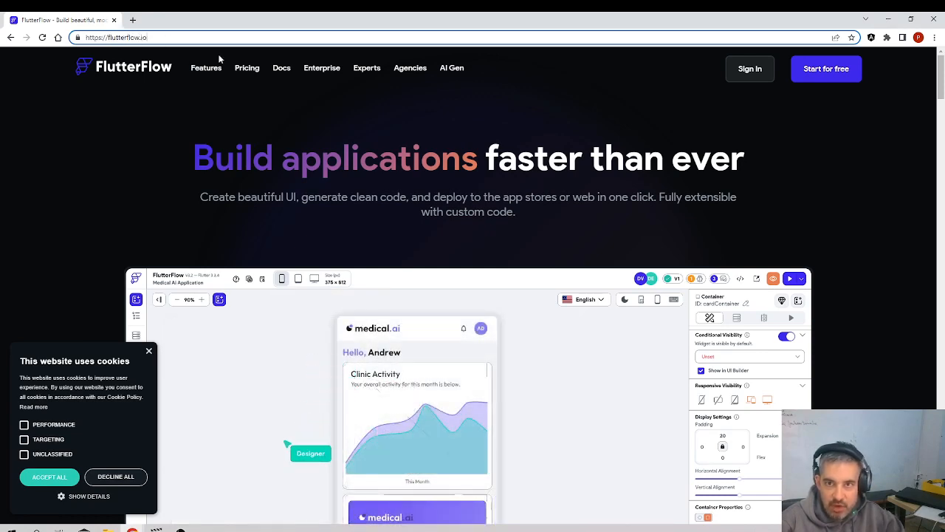
pyautogui.moveTo(146, 37); pyautogui.dragTo(86, 38)
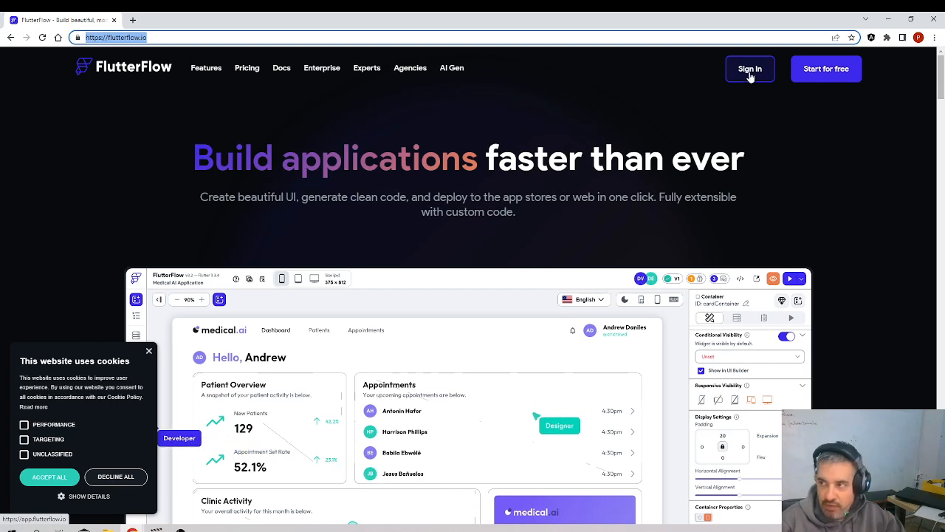
pyautogui.click(749, 70)
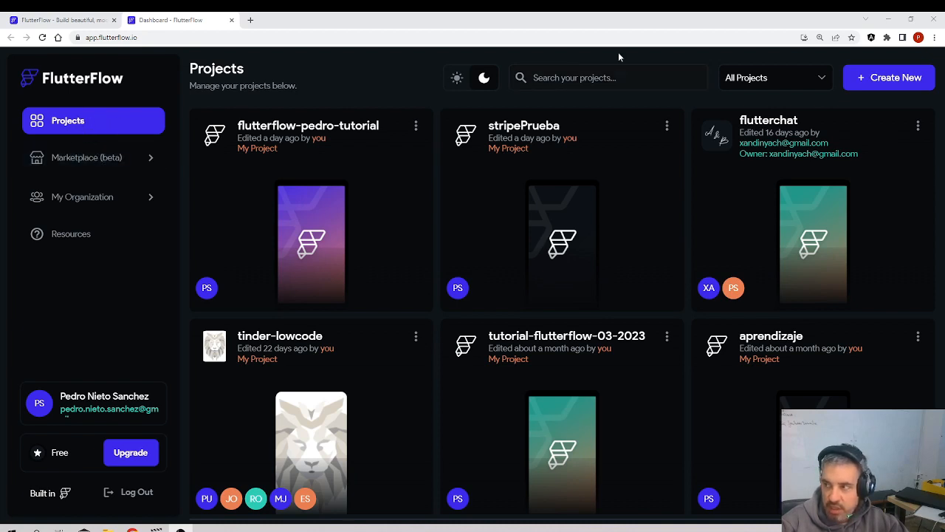
pyautogui.click(877, 86)
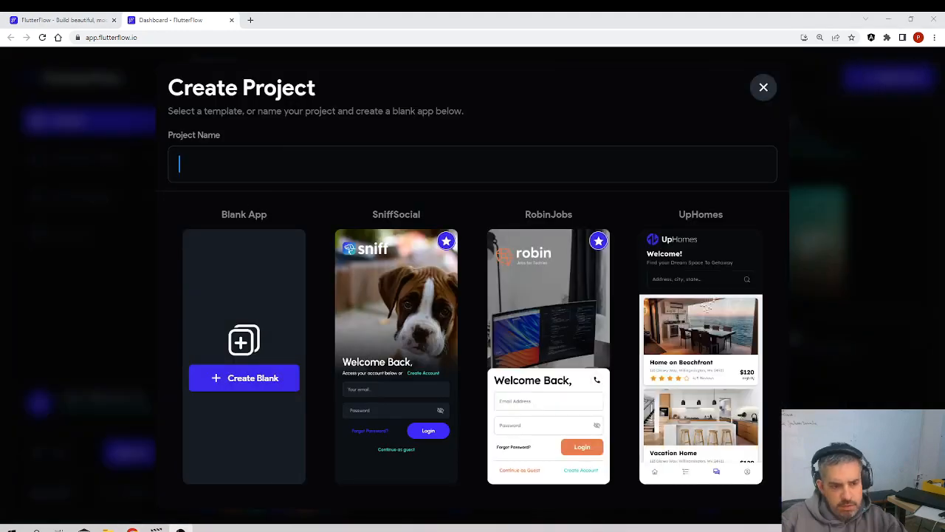
# Examine the available project templates and the feature lists of the sample apps, such as UpHomes, WeddingApp and Fleet Cars.
pyautogui.moveTo(334, 314)
pyautogui.scroll(-3, 483, 277)
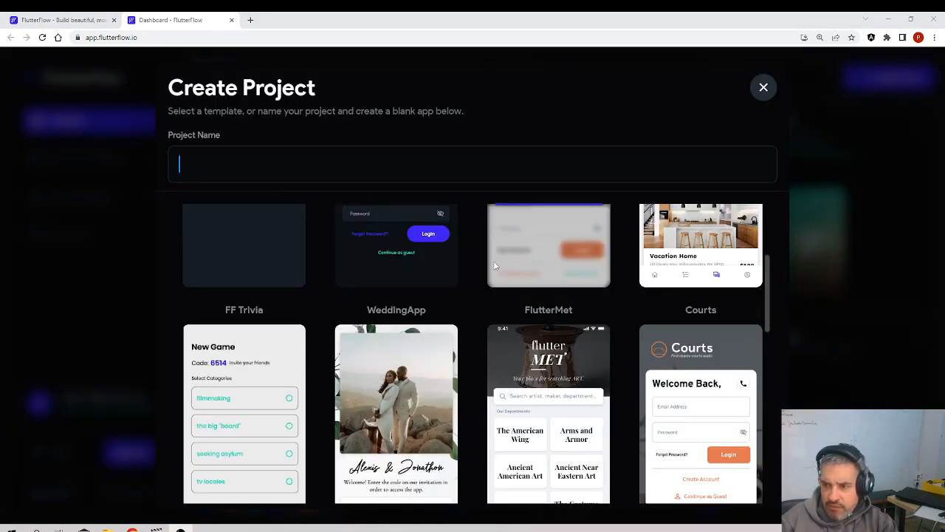
pyautogui.scroll(3, 468, 270)
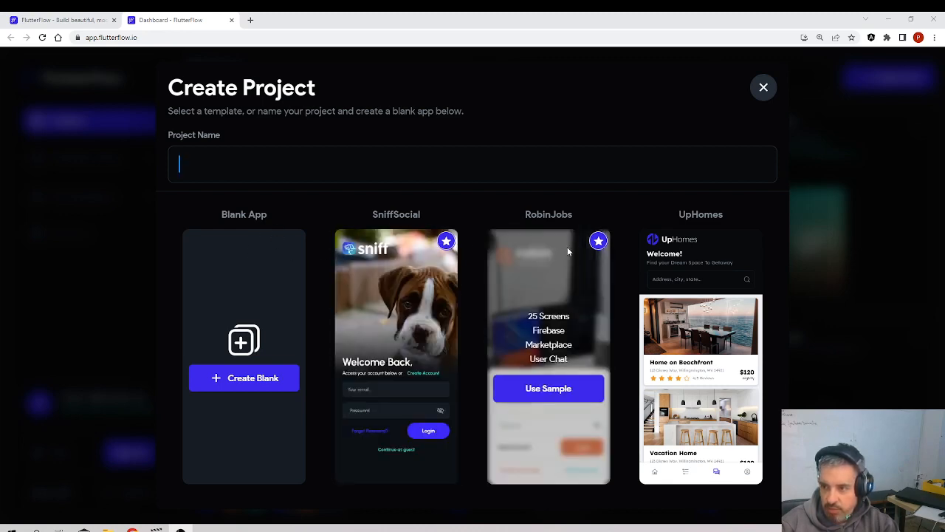
pyautogui.scroll(-3, 568, 246)
pyautogui.scroll(3, 425, 265)
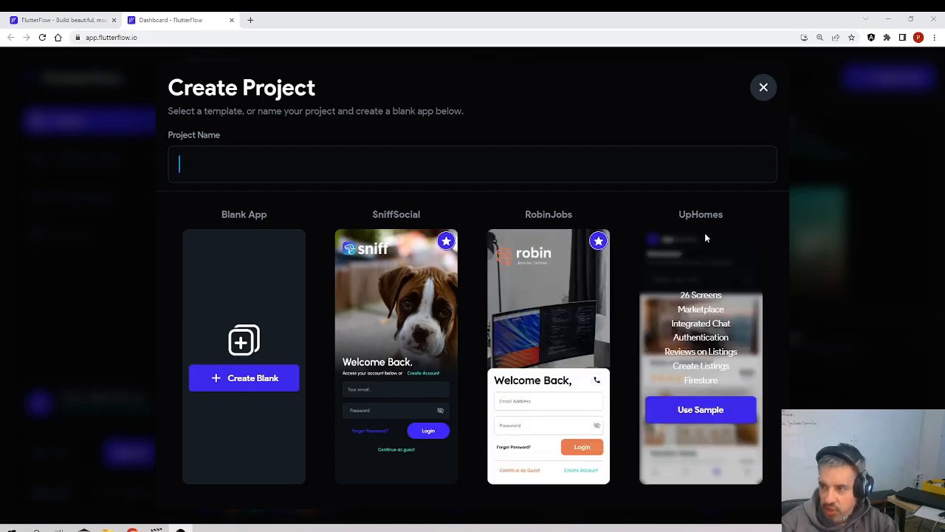
pyautogui.scroll(-5, 596, 258)
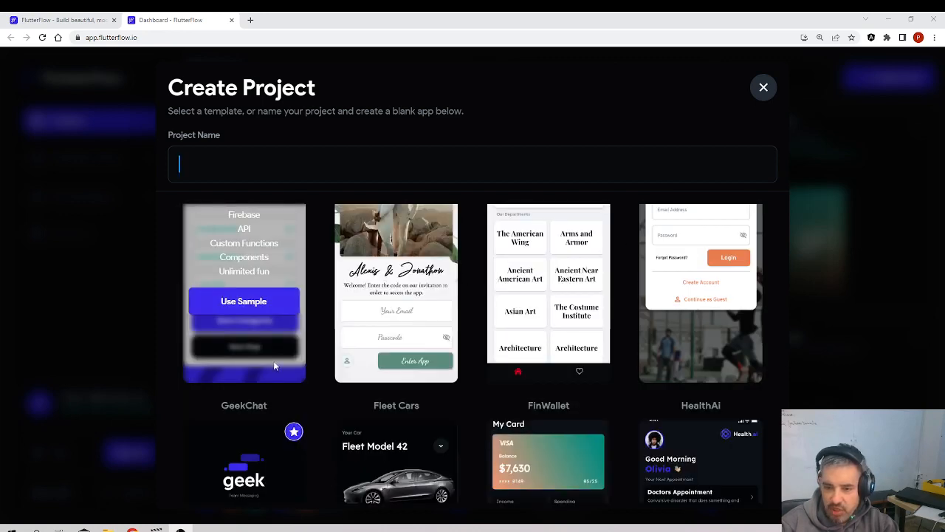
pyautogui.scroll(-3, 325, 336)
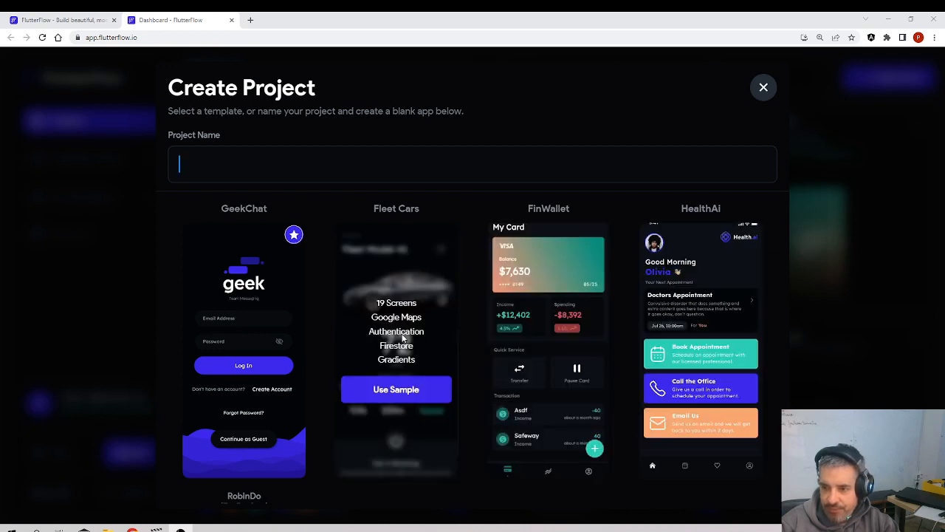
pyautogui.scroll(-3, 405, 339)
pyautogui.scroll(3, 253, 357)
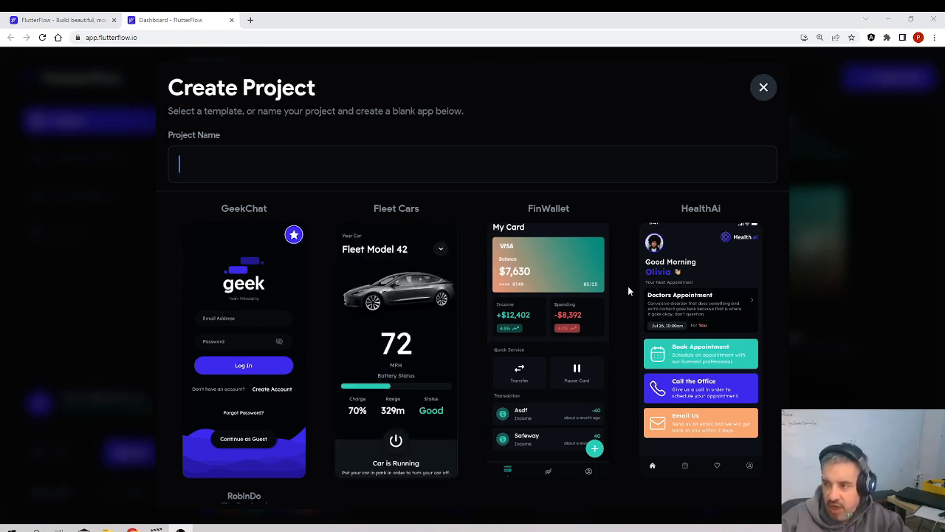
pyautogui.scroll(5, 517, 302)
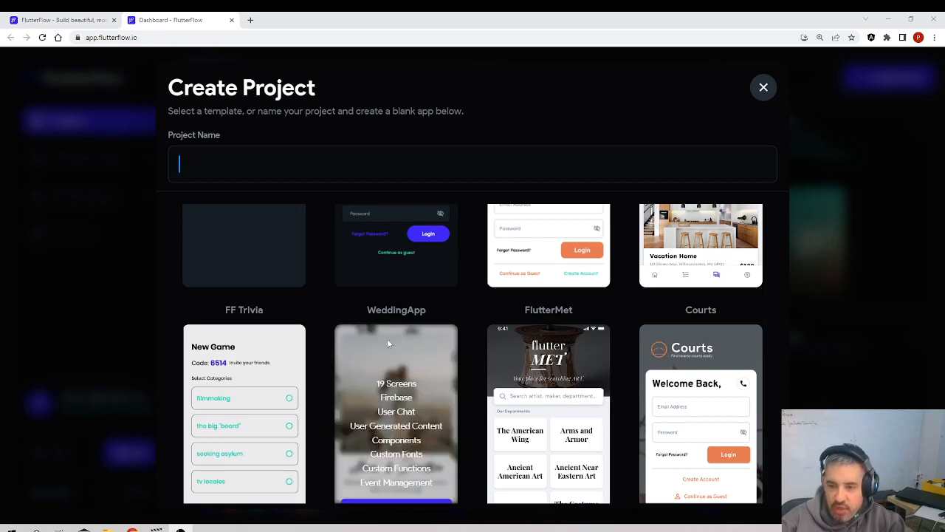
pyautogui.scroll(3, 546, 317)
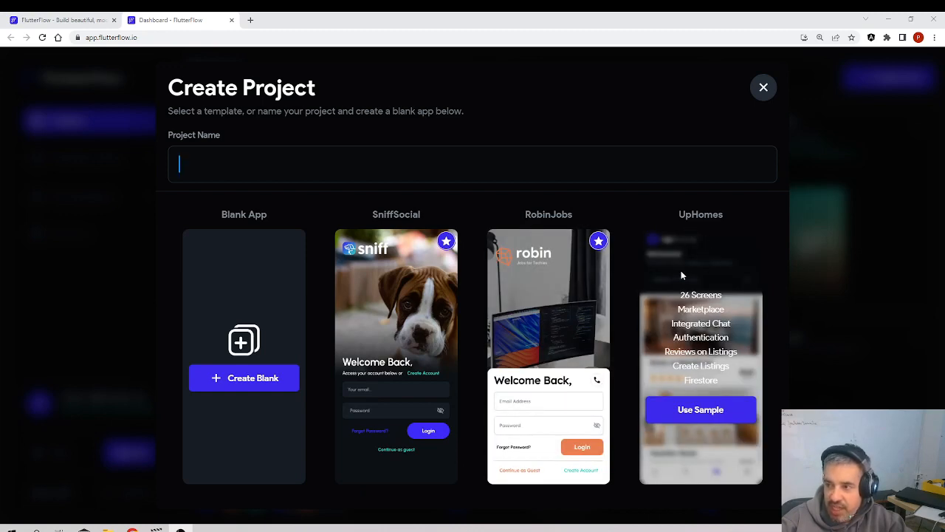
pyautogui.scroll(-3, 440, 330)
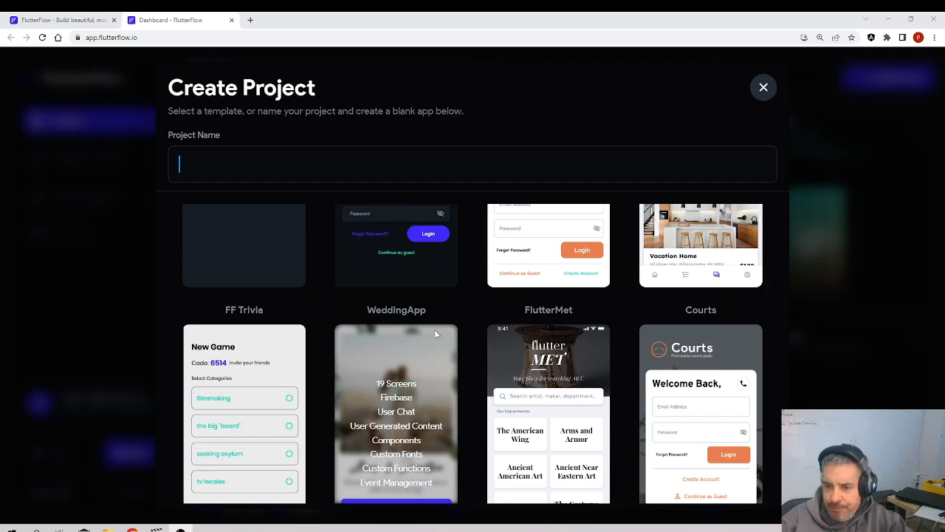
pyautogui.scroll(3, 434, 332)
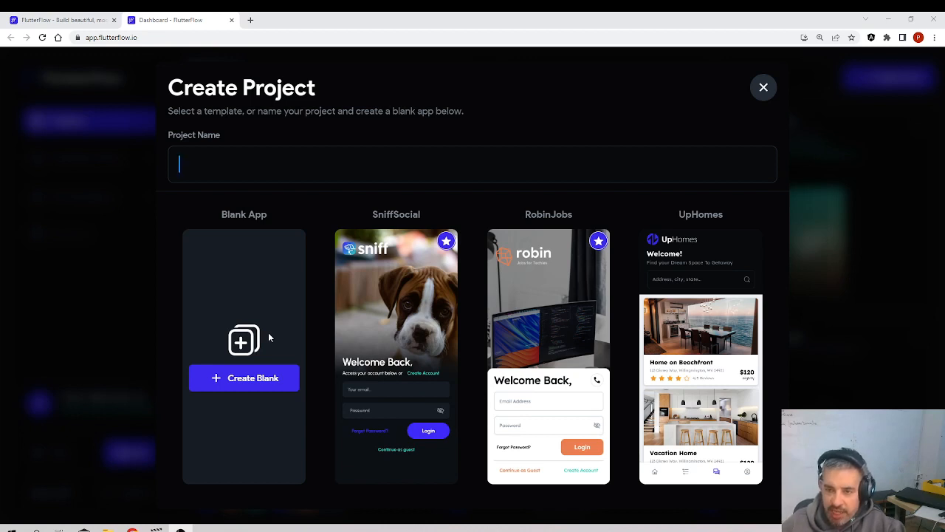
pyautogui.moveTo(387, 288)
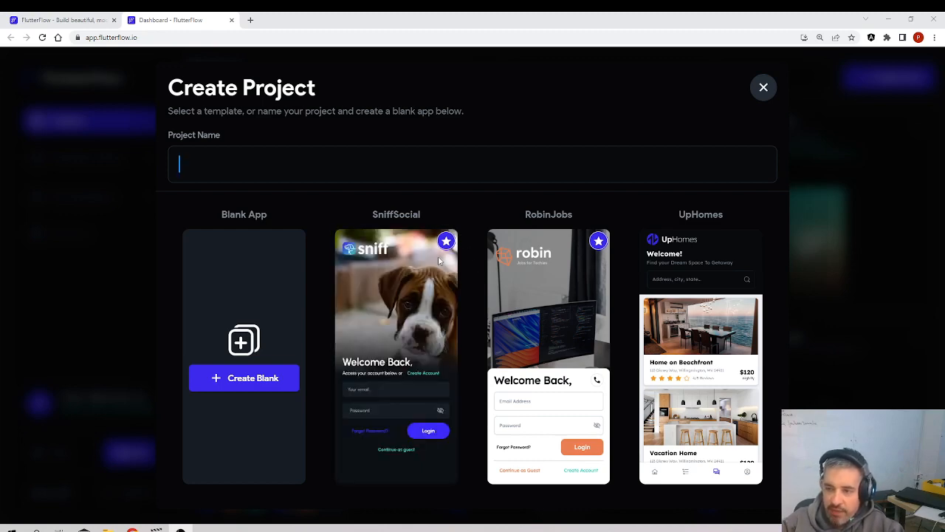
pyautogui.moveTo(492, 254)
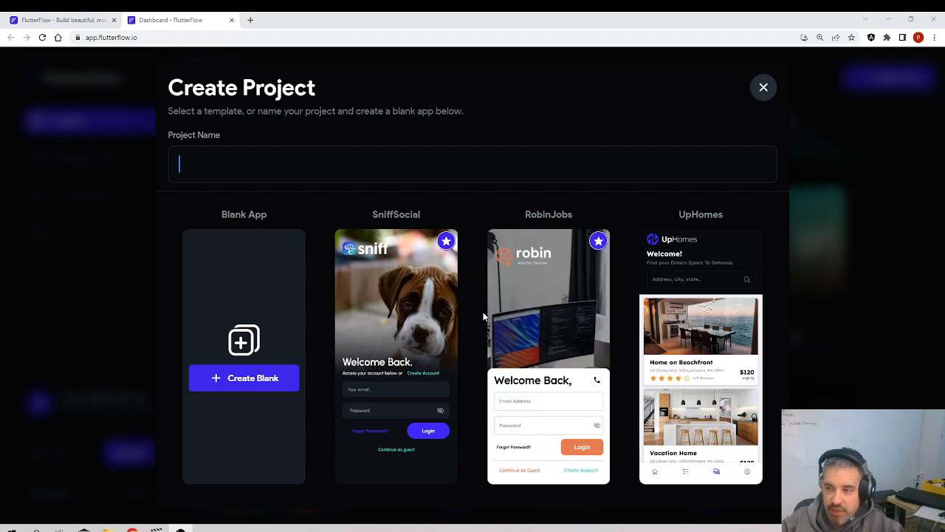
pyautogui.moveTo(403, 322)
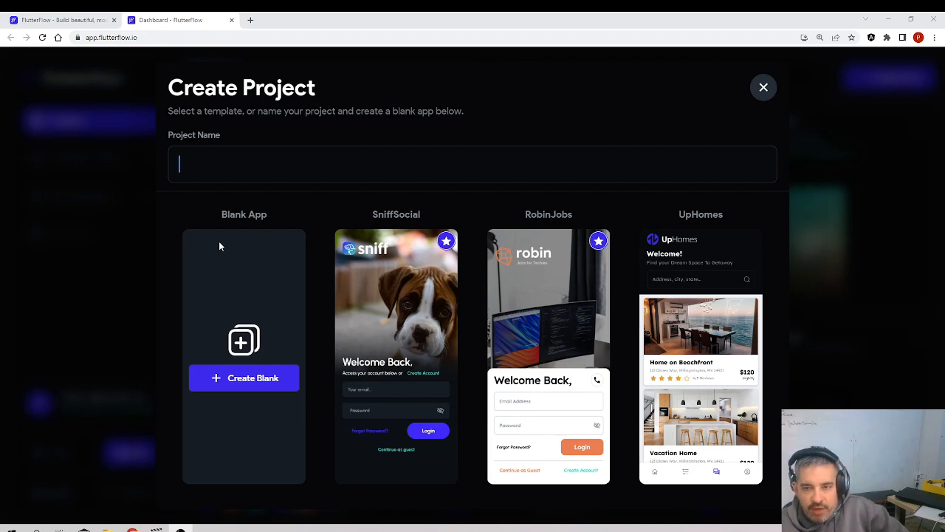
pyautogui.moveTo(419, 257)
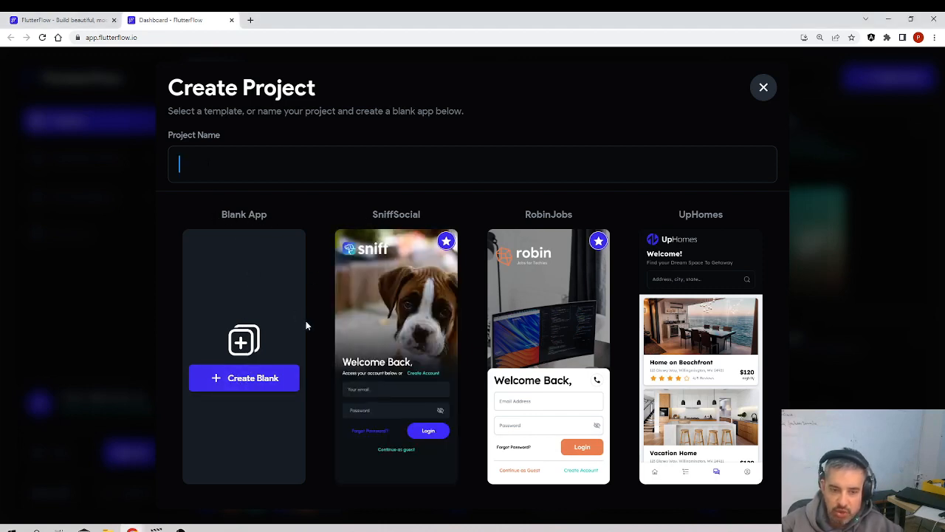
# Name the project tinder-udemy-english and create it as a blank app.
pyautogui.write('tinder-')
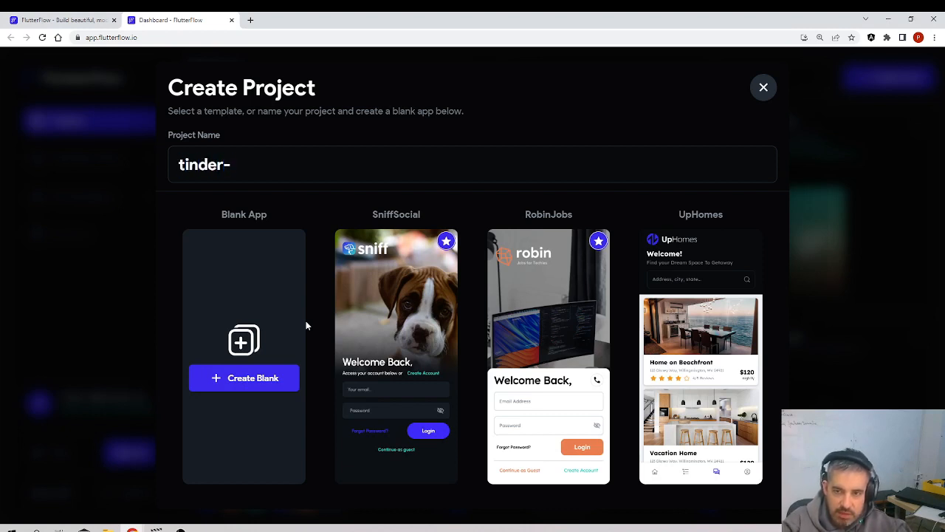
pyautogui.write('tutorial')
pyautogui.press('BackSpace')
pyautogui.press('BackSpace')
pyautogui.press('BackSpace')
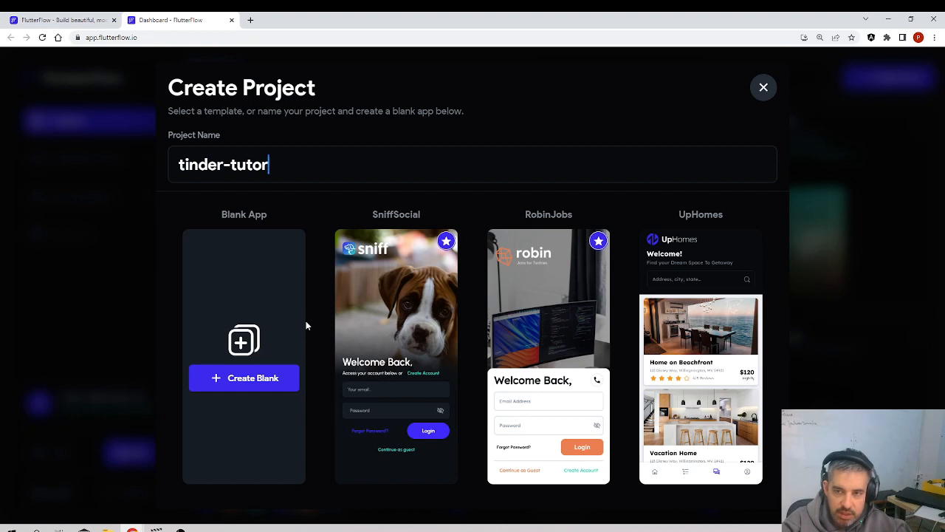
pyautogui.press('BackSpace')
pyautogui.press('BackSpace')
pyautogui.press('BackSpace')
pyautogui.press('BackSpace')
pyautogui.press('BackSpace')
pyautogui.write('udemy-e')
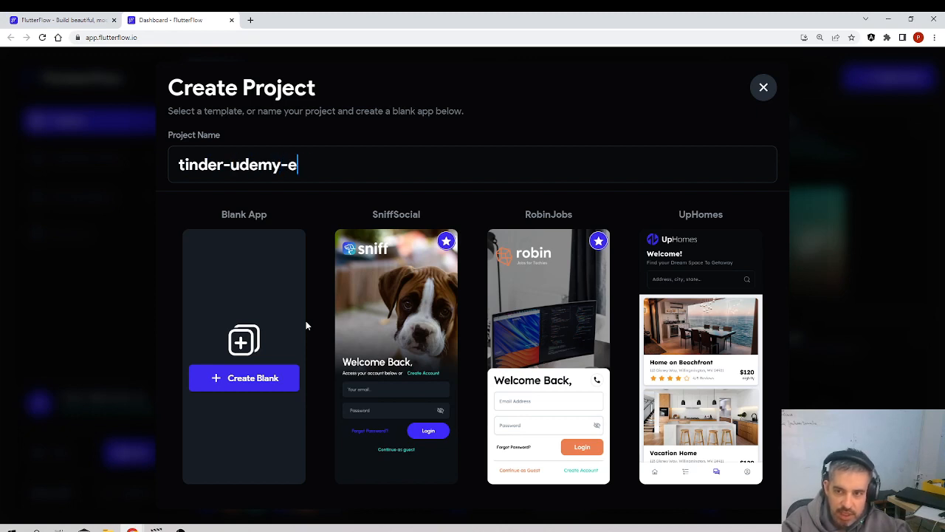
pyautogui.write('nglish')
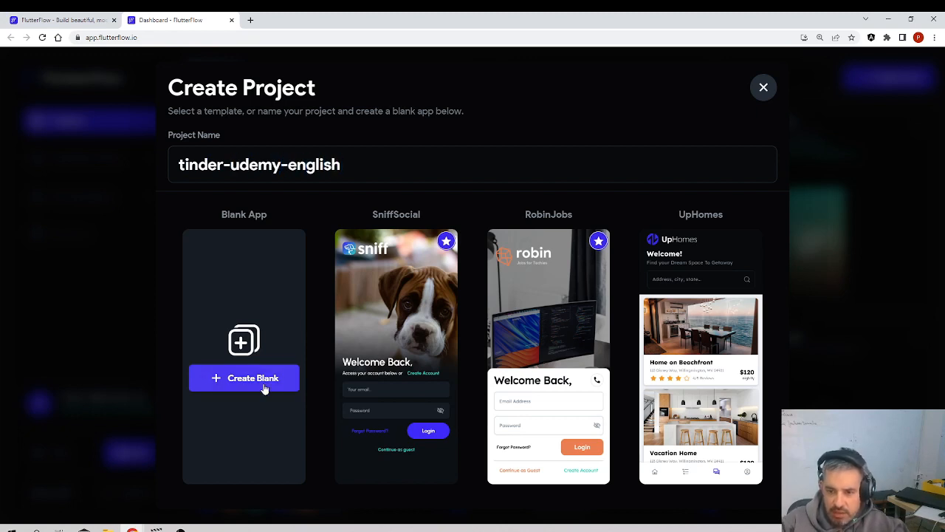
pyautogui.click(264, 386)
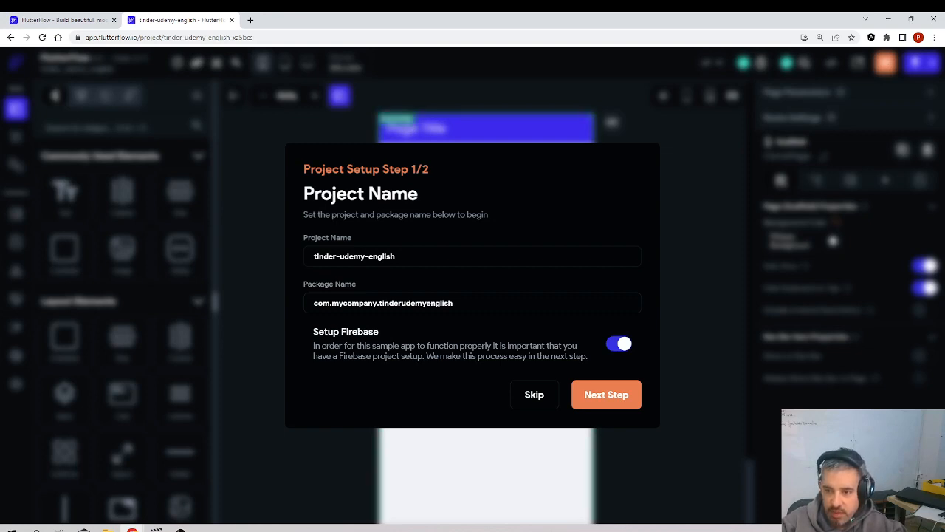
pyautogui.moveTo(395, 256); pyautogui.dragTo(293, 250)
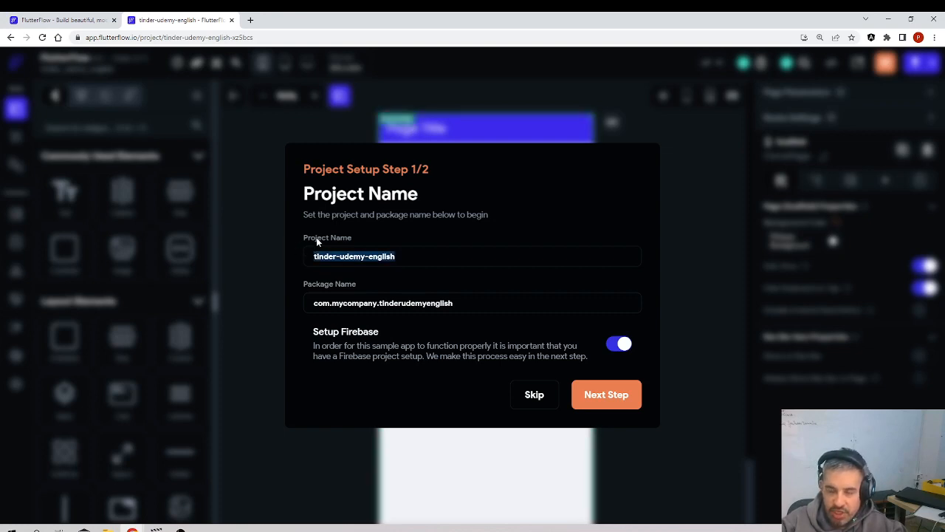
pyautogui.click(379, 256)
pyautogui.moveTo(395, 256); pyautogui.dragTo(318, 256)
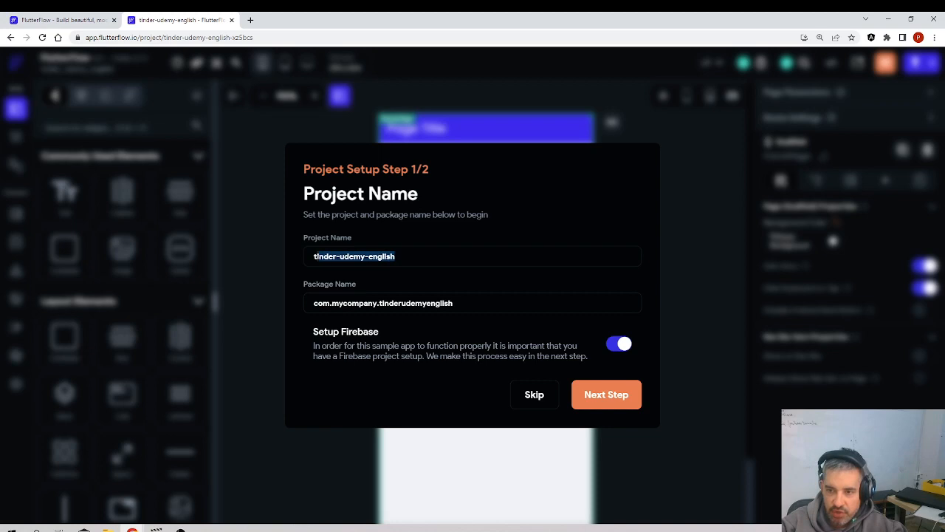
pyautogui.click(320, 257)
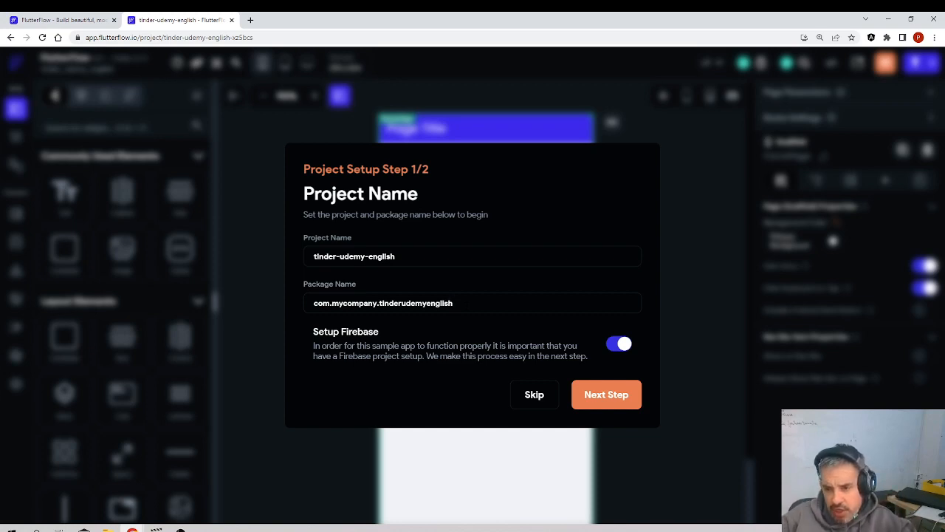
# Replace the company part of the package name so it reads com.worktocloud.tinderudemyenglish.
pyautogui.doubleClick(362, 304)
pyautogui.click(365, 303)
pyautogui.press('Right')
pyautogui.press('Right')
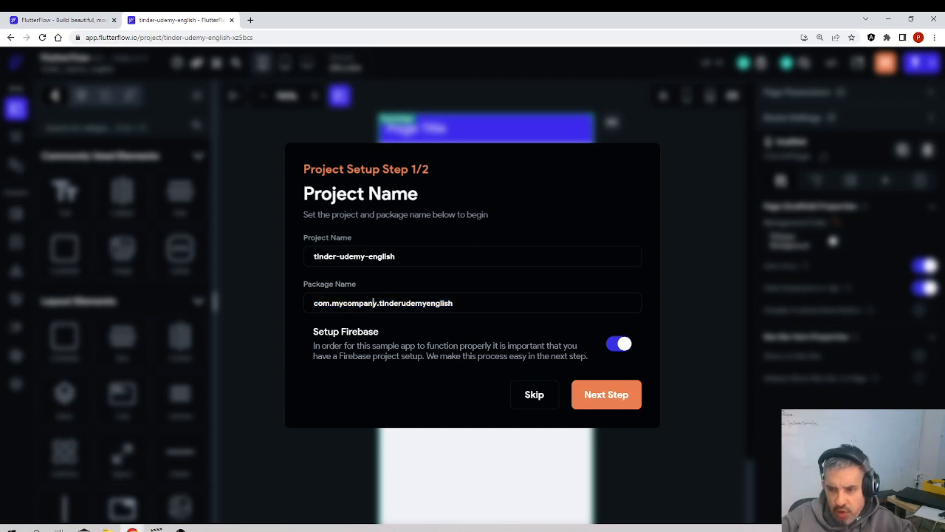
pyautogui.press('Right')
pyautogui.press('BackSpace')
pyautogui.press('BackSpace')
pyautogui.press('BackSpace')
pyautogui.press('BackSpace')
pyautogui.press('BackSpace')
pyautogui.press('BackSpace')
pyautogui.press('BackSpace')
pyautogui.press('BackSpace')
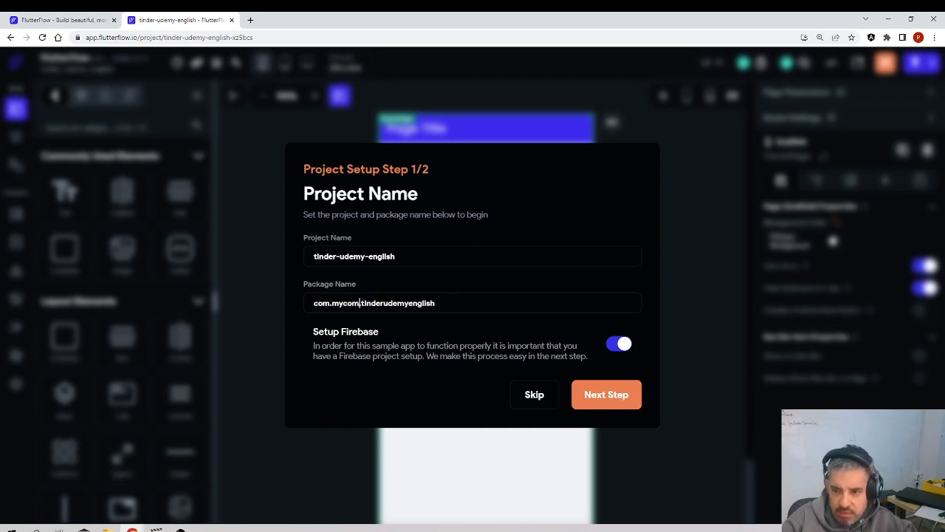
pyautogui.press('BackSpace')
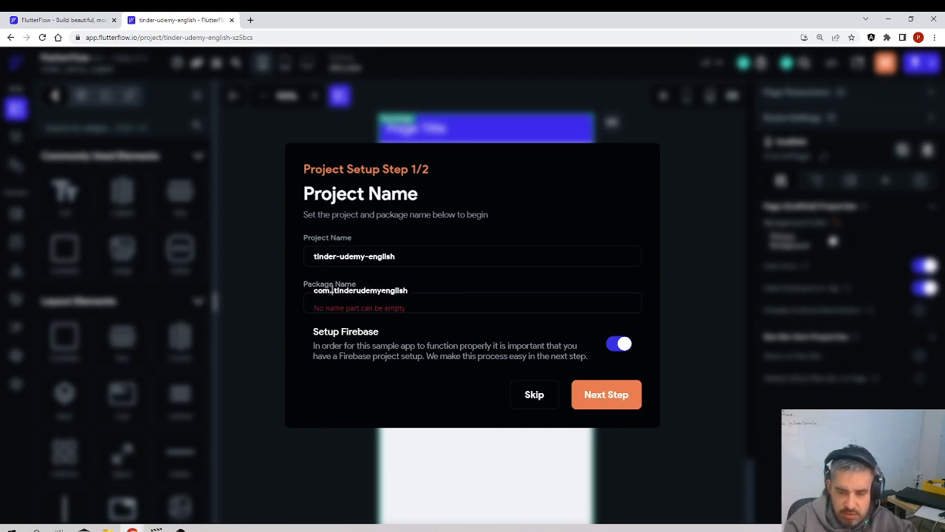
pyautogui.write('worktocloud')
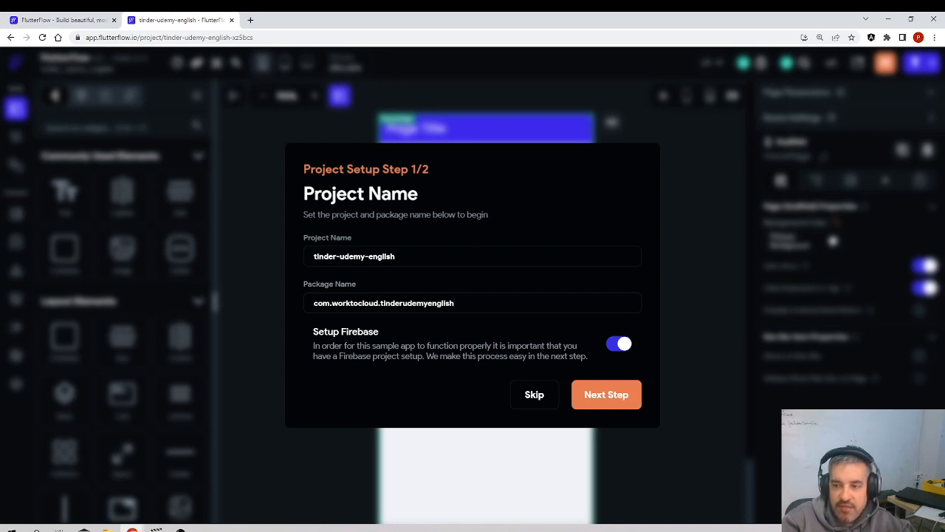
pyautogui.moveTo(455, 303); pyautogui.dragTo(380, 303)
pyautogui.click(431, 303)
pyautogui.moveTo(455, 303); pyautogui.dragTo(380, 302)
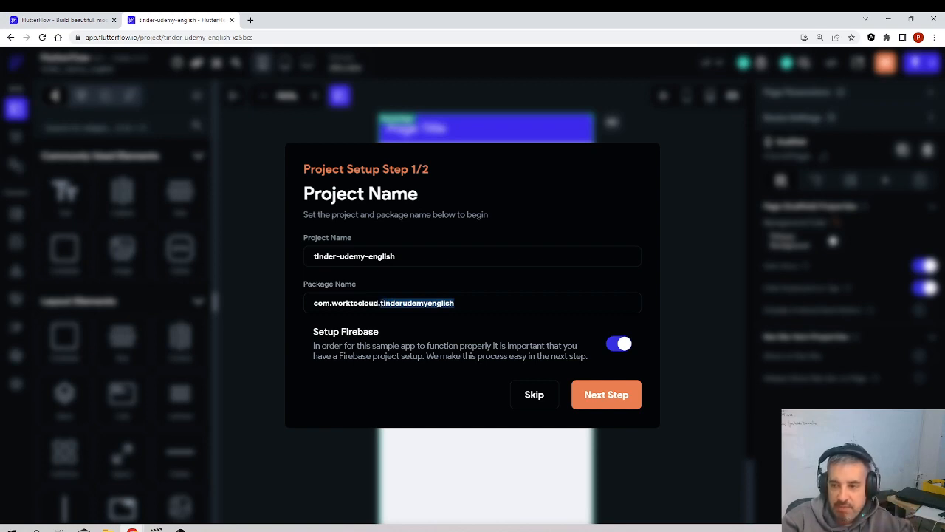
pyautogui.click(464, 305)
pyautogui.moveTo(455, 303); pyautogui.dragTo(395, 303)
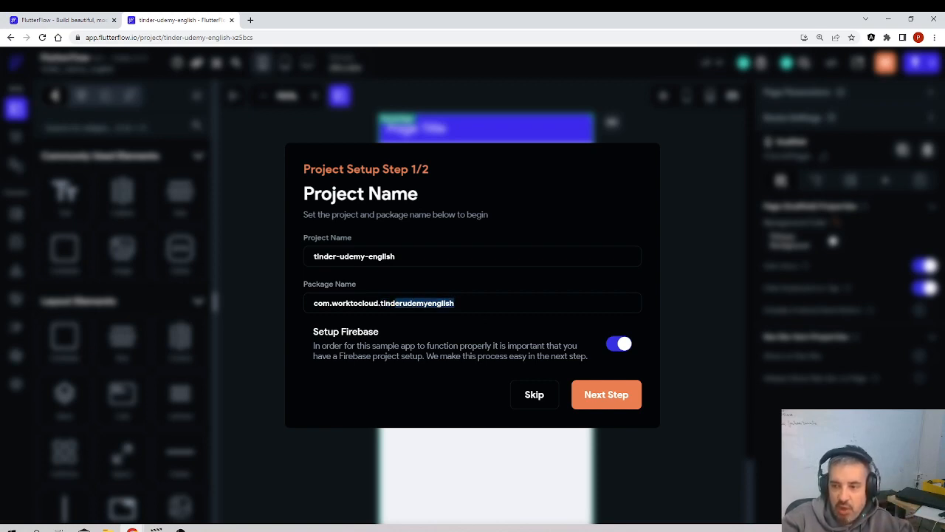
pyautogui.click(418, 303)
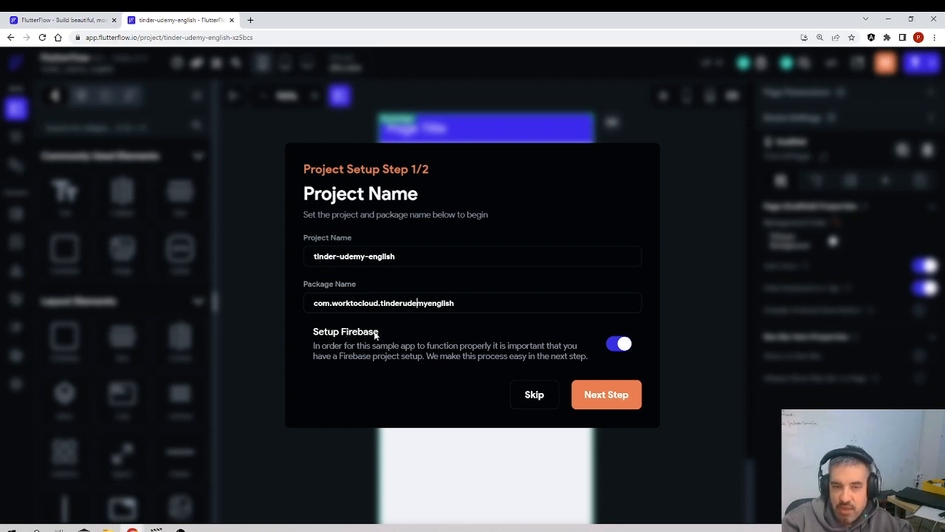
# Continue to the Firebase setup stage and finish the project setup without connecting a Firebase project.
pyautogui.click(615, 397)
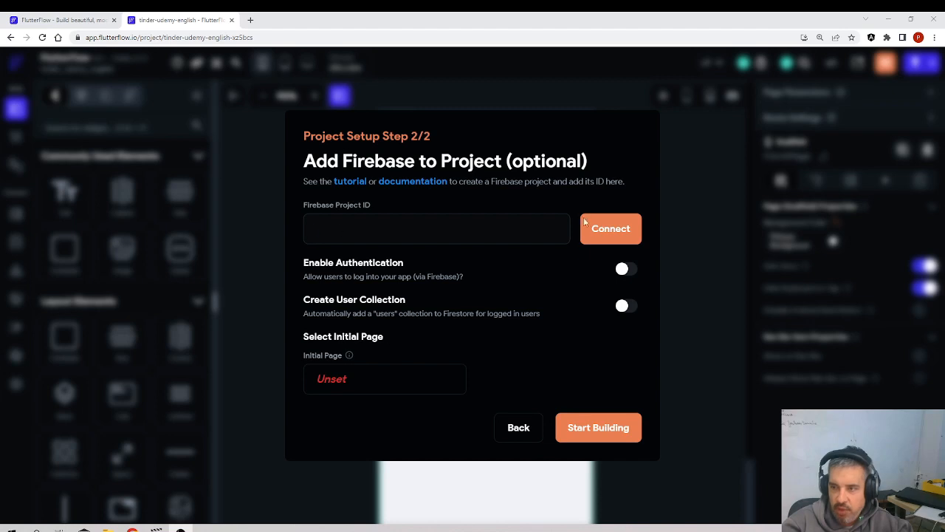
pyautogui.click(601, 431)
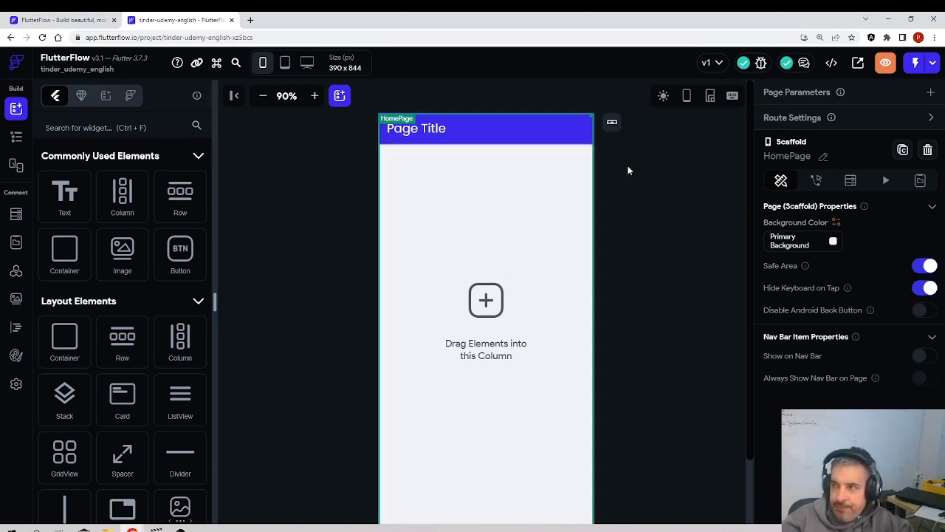
# Replace the app bar title text on HomePage with TinderClone.
pyautogui.click(442, 130)
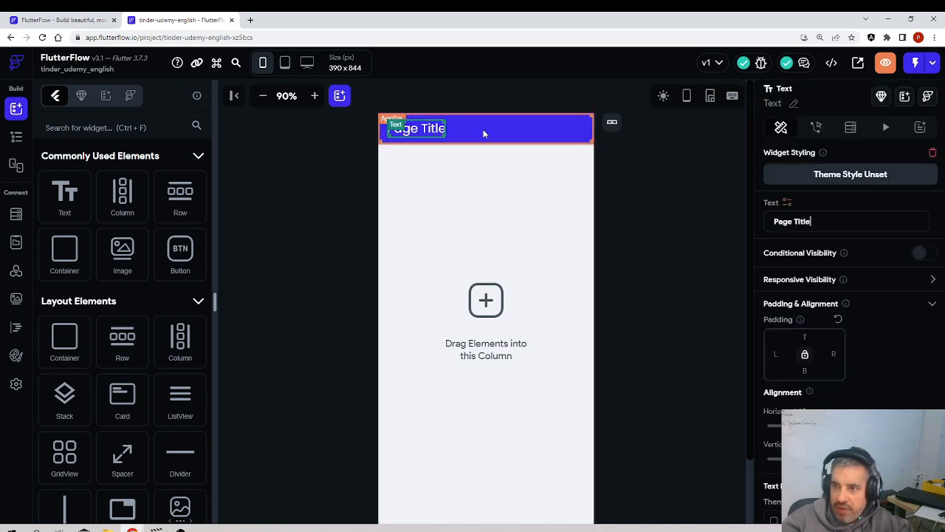
pyautogui.click(483, 130)
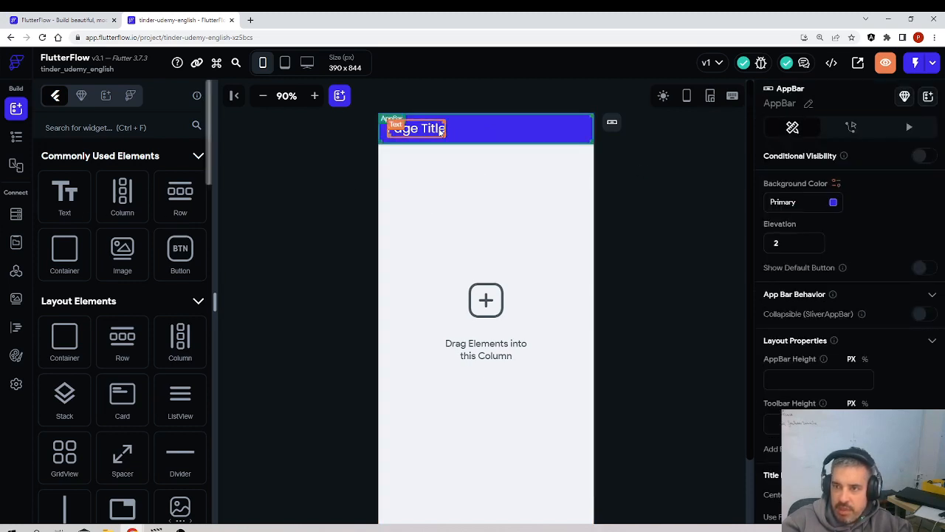
pyautogui.click(494, 248)
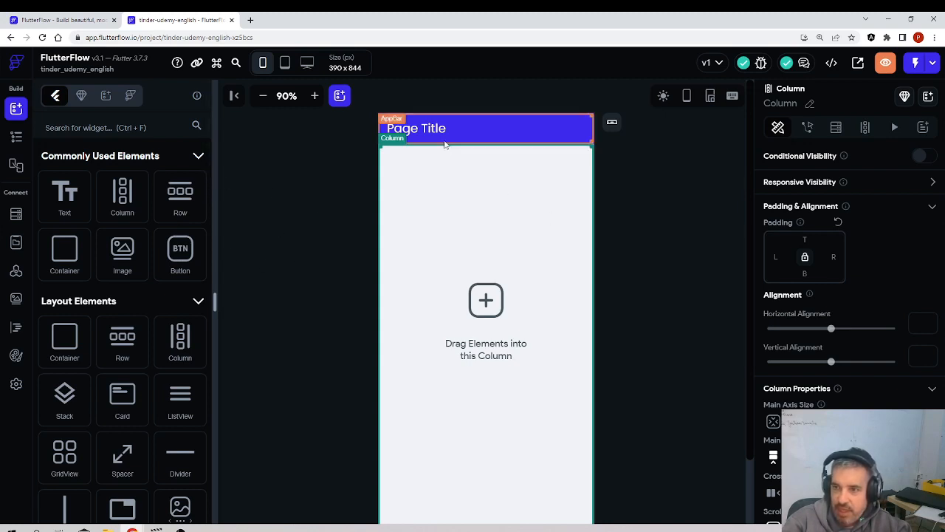
pyautogui.click(423, 131)
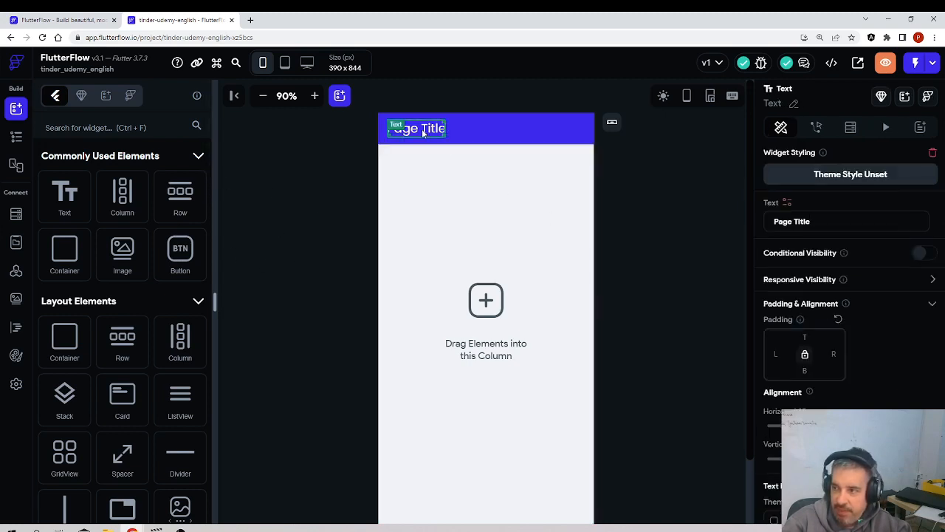
pyautogui.click(827, 220)
pyautogui.press('BackSpace')
pyautogui.press('BackSpace')
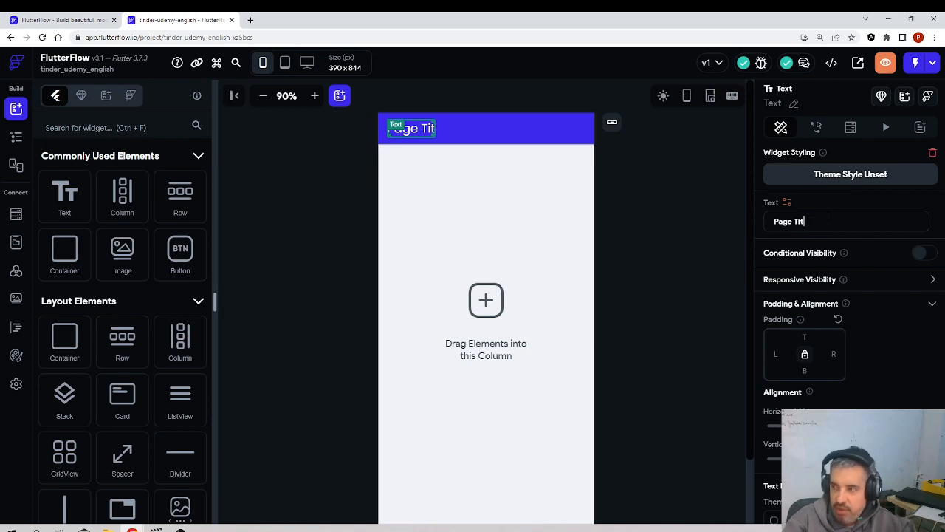
pyautogui.press('BackSpace')
pyautogui.press('BackSpace')
pyautogui.press('BackSpace')
pyautogui.press('BackSpace')
pyautogui.press('BackSpace')
pyautogui.press('BackSpace')
pyautogui.press('BackSpace')
pyautogui.press('BackSpace')
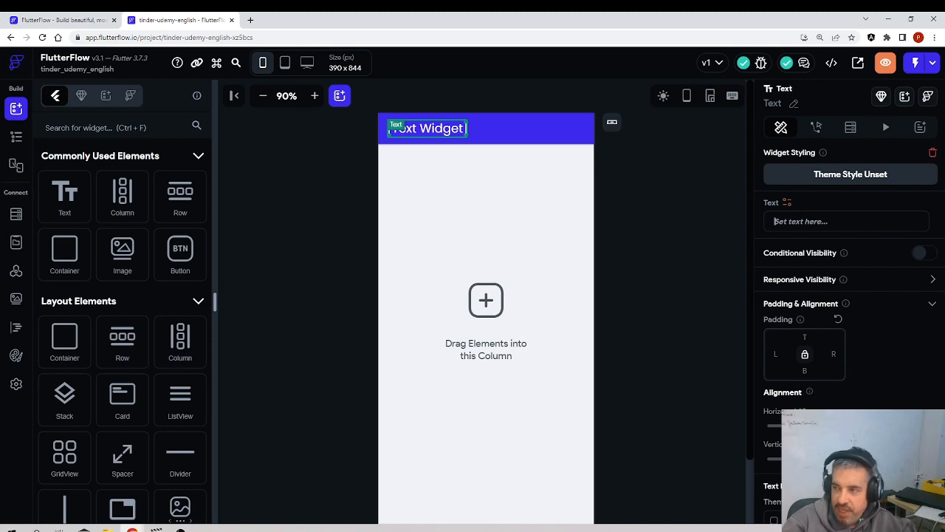
pyautogui.write('Ti')
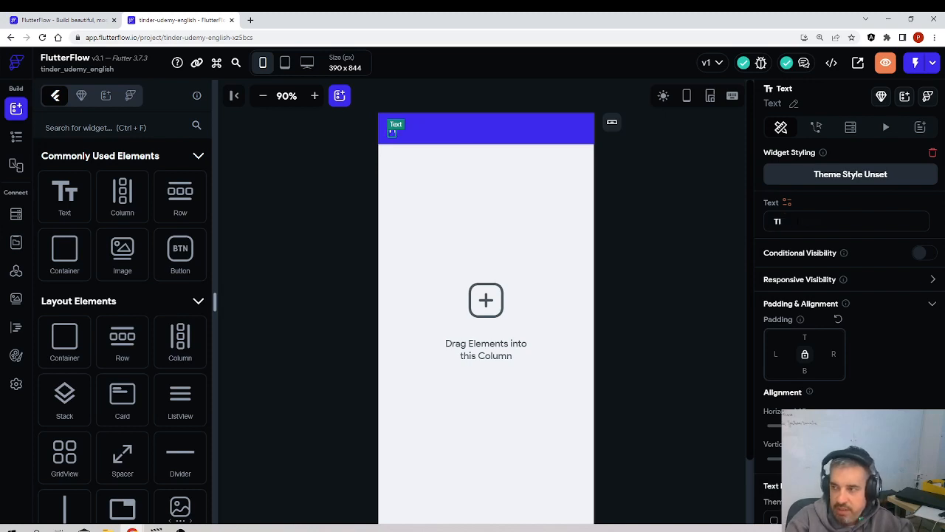
pyautogui.write('nder')
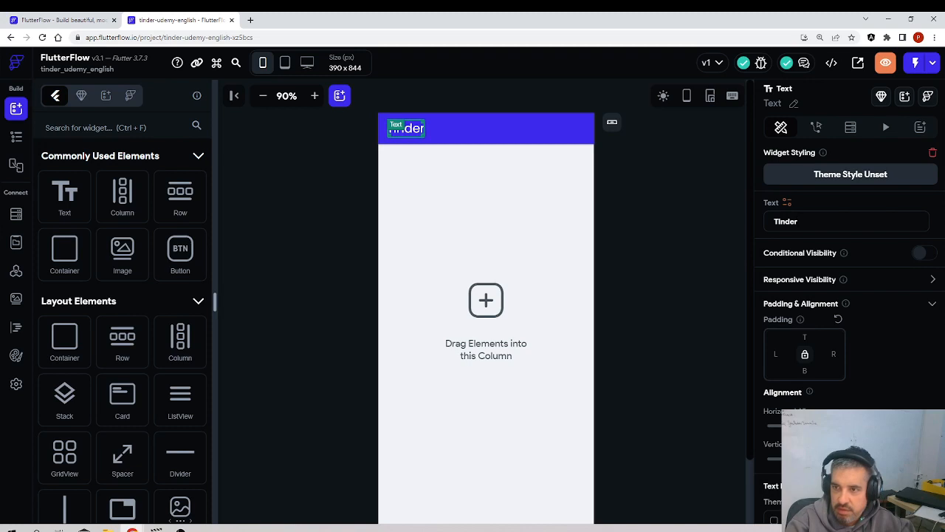
pyautogui.write('Clone')
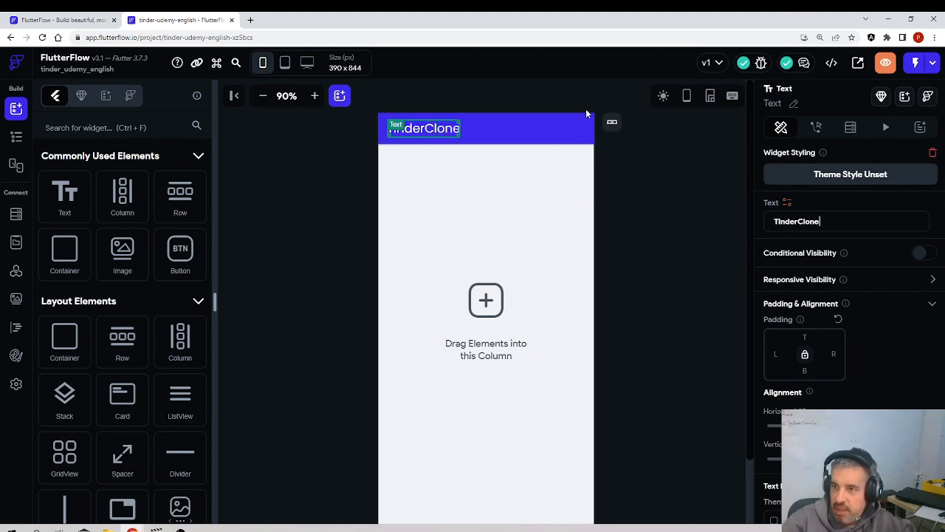
pyautogui.click(571, 160)
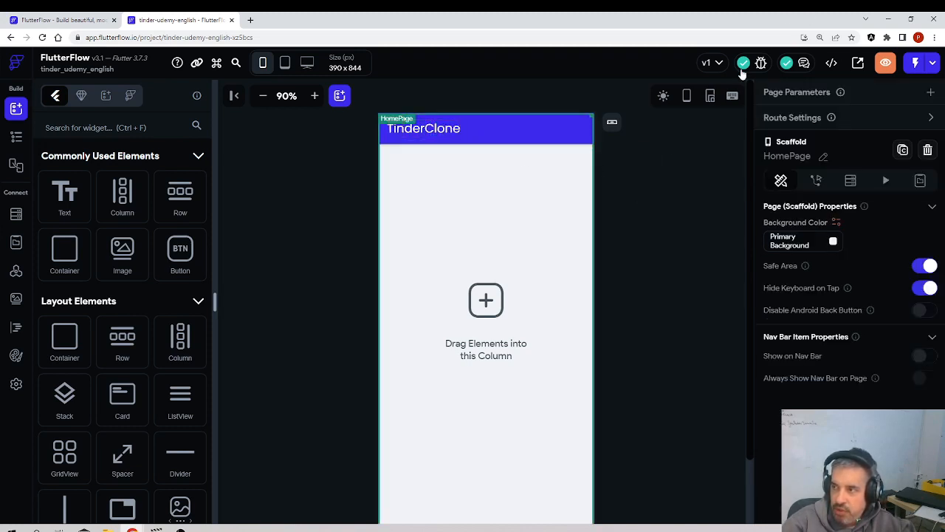
# Start a Test Mode session for the app, and open the project's preview from the builder while it compiles.
pyautogui.click(915, 65)
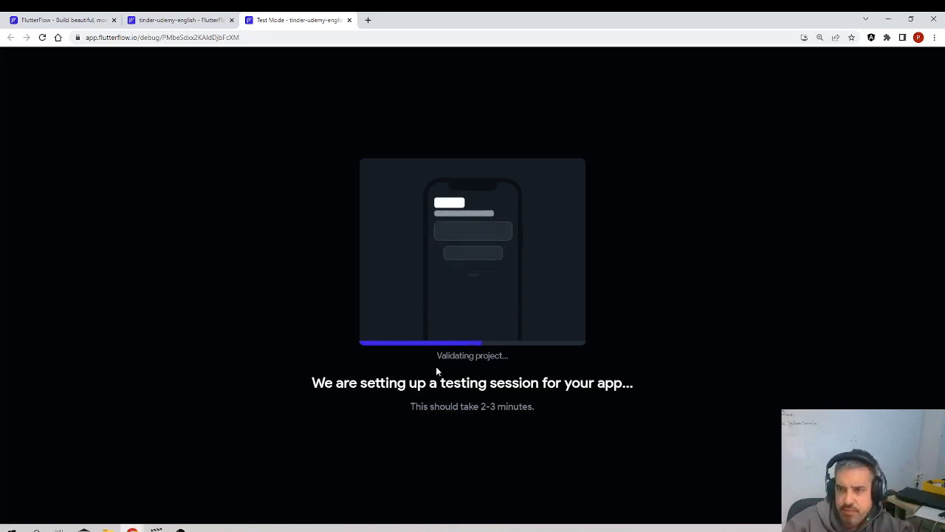
pyautogui.click(177, 20)
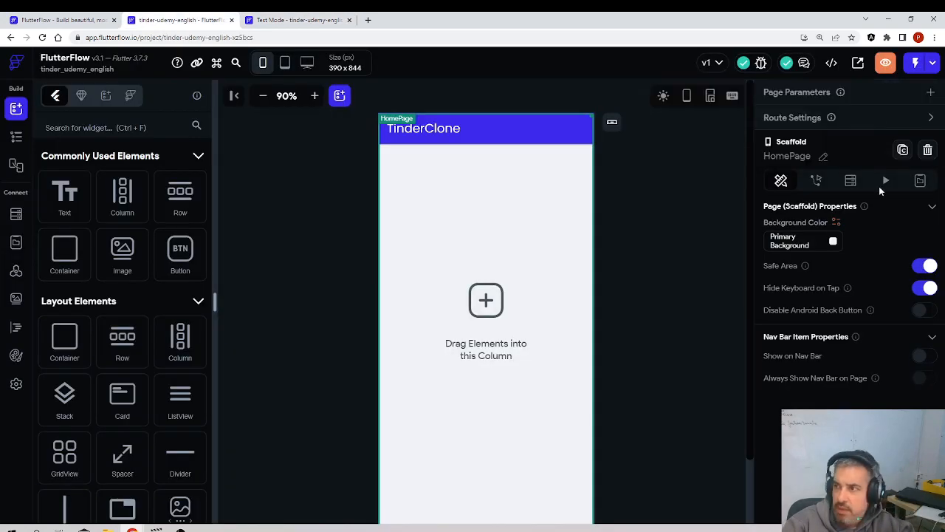
pyautogui.click(885, 64)
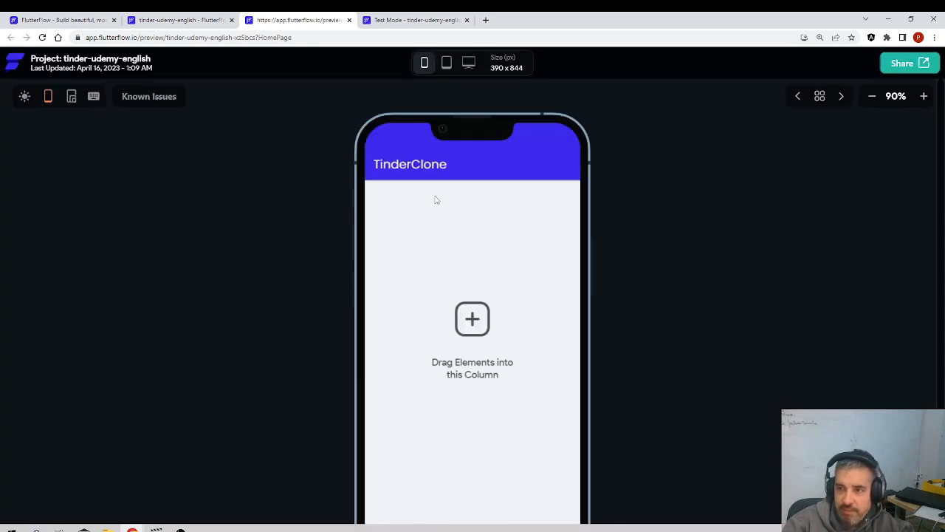
# Look over the whole phone preview of the home page and set its zoom to 80%.
pyautogui.scroll(-2, 451, 234)
pyautogui.scroll(2, 459, 222)
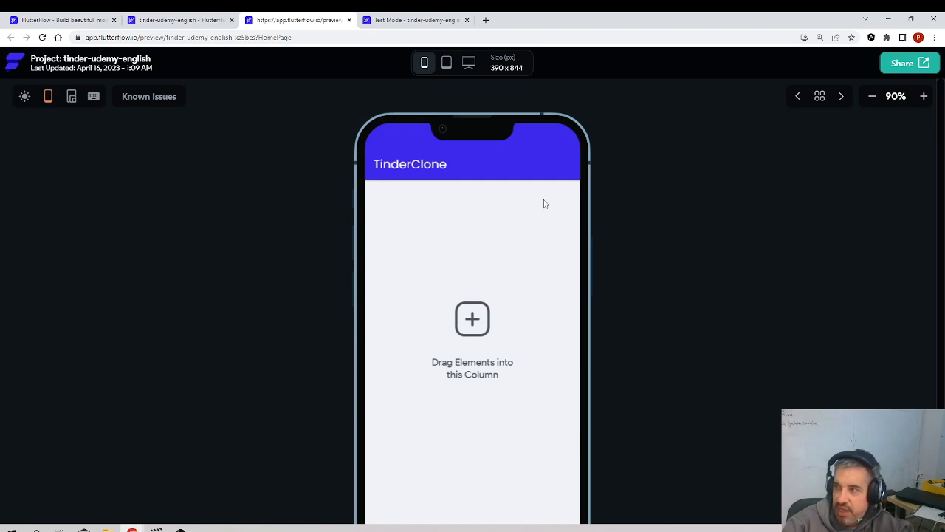
pyautogui.scroll(-2, 489, 276)
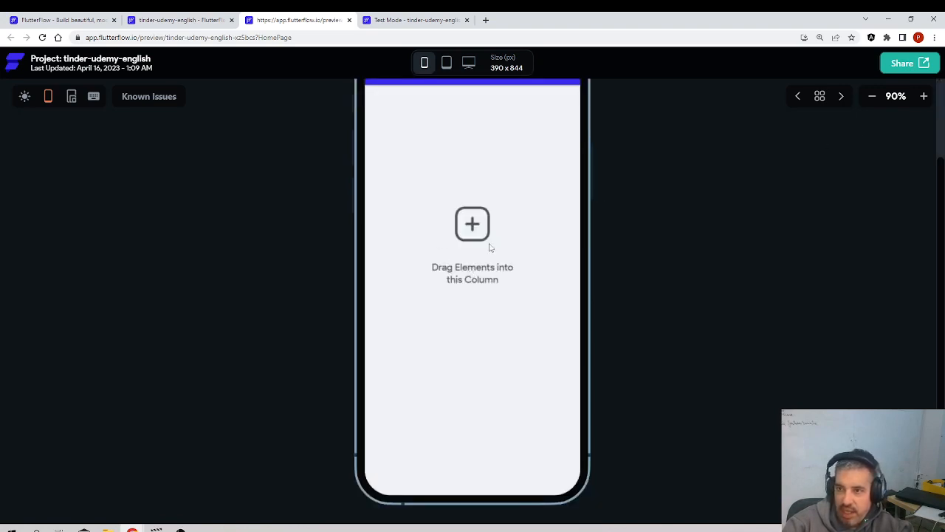
pyautogui.scroll(2, 484, 244)
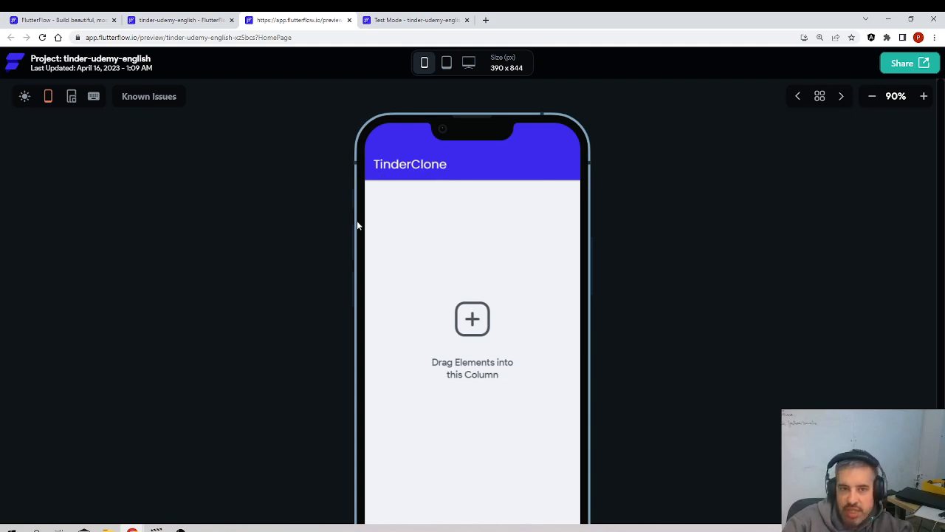
pyautogui.click(872, 96)
pyautogui.click(872, 96)
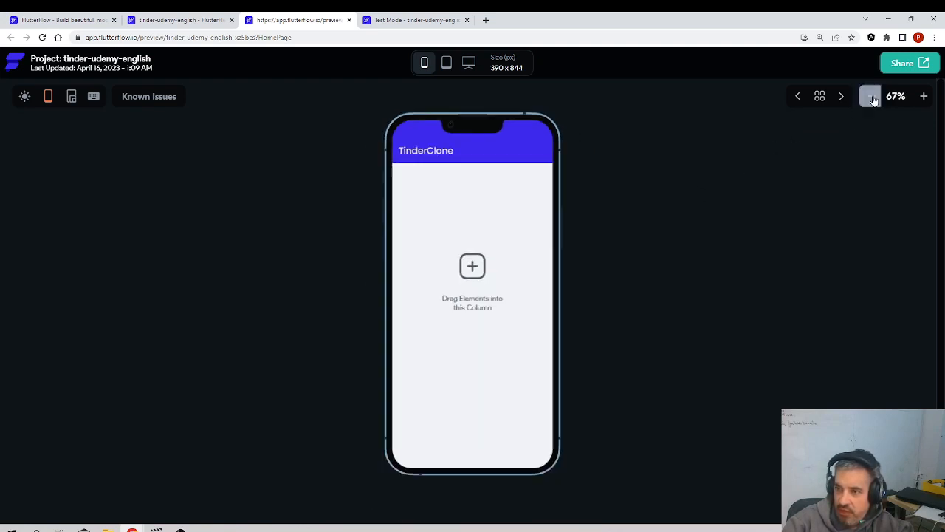
pyautogui.click(872, 96)
pyautogui.click(873, 96)
pyautogui.click(872, 97)
pyautogui.click(922, 98)
pyautogui.click(922, 98)
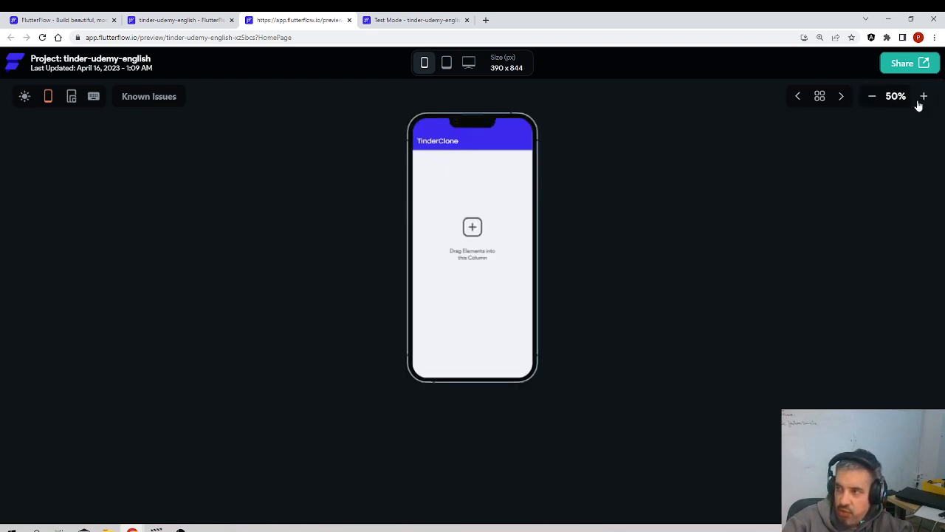
pyautogui.click(922, 98)
pyautogui.click(922, 98)
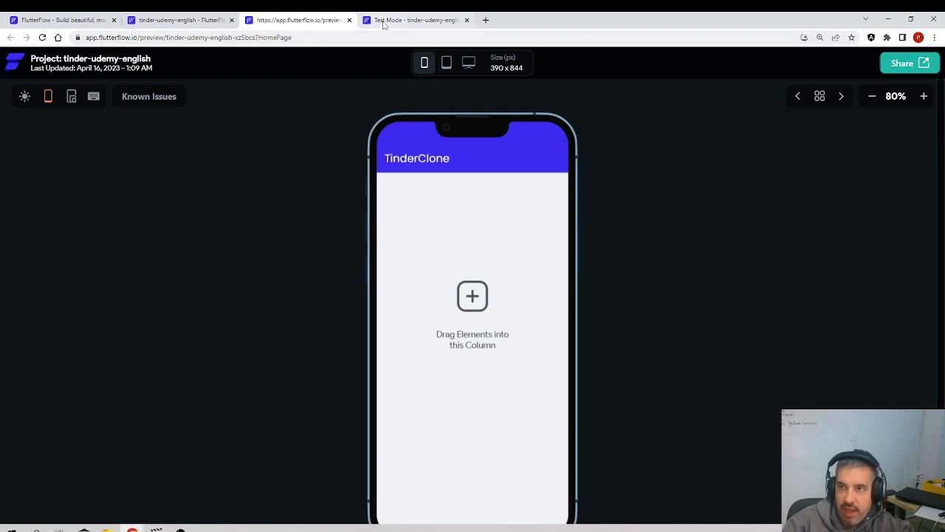
# Compare how the home page is rendered in the preview and in the running Test Mode session.
pyautogui.click(177, 20)
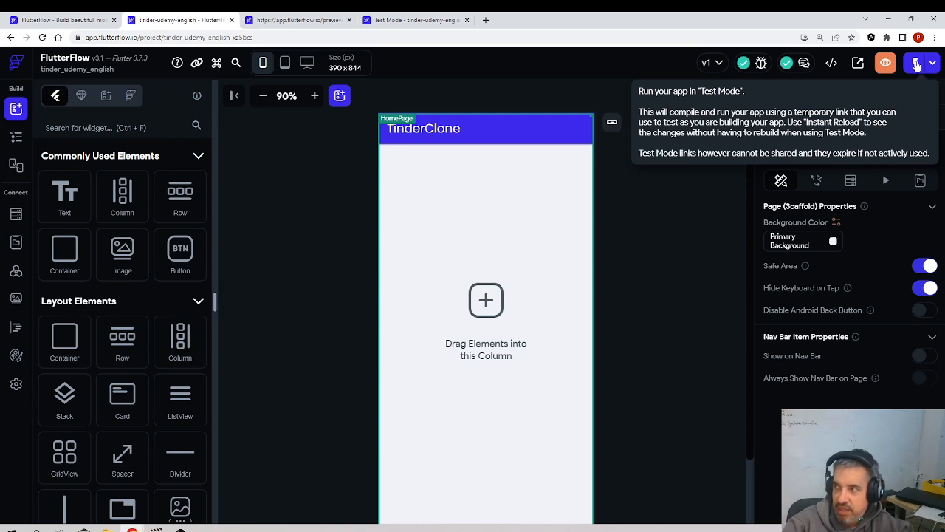
pyautogui.click(916, 65)
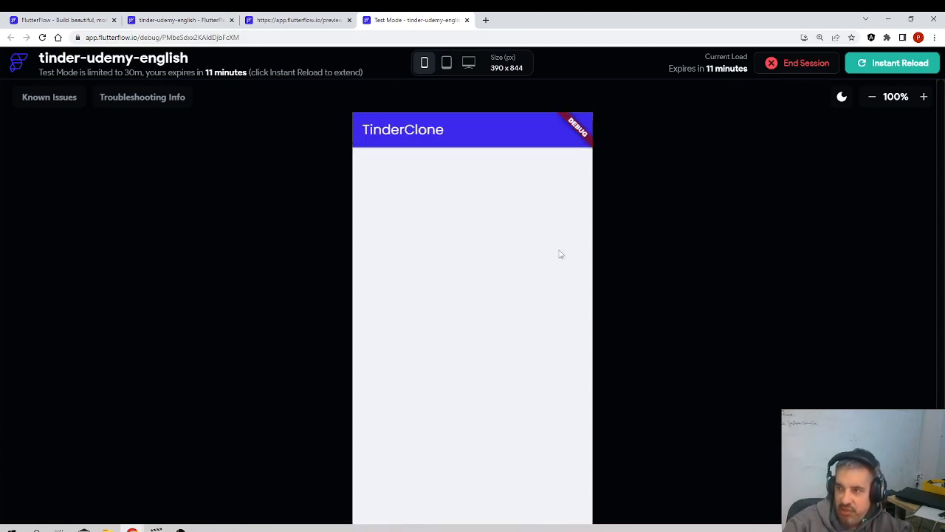
pyautogui.click(296, 20)
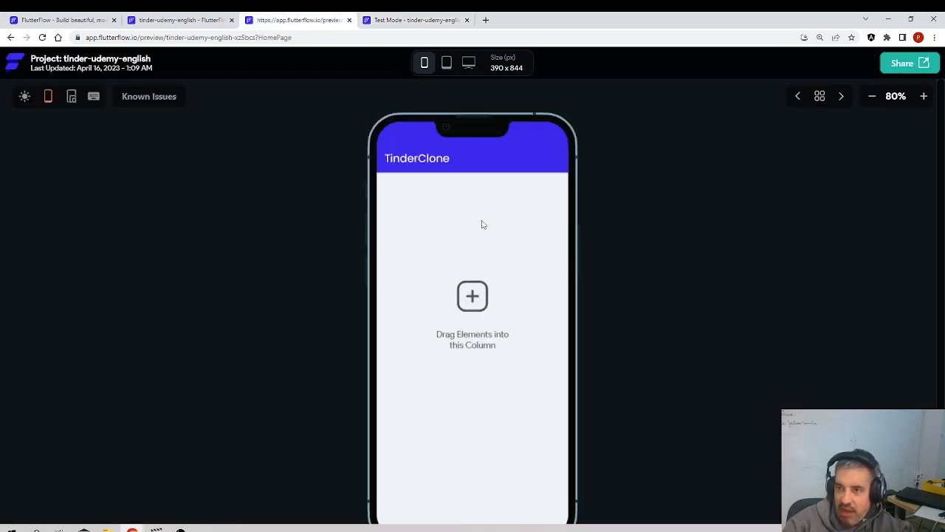
pyautogui.click(415, 20)
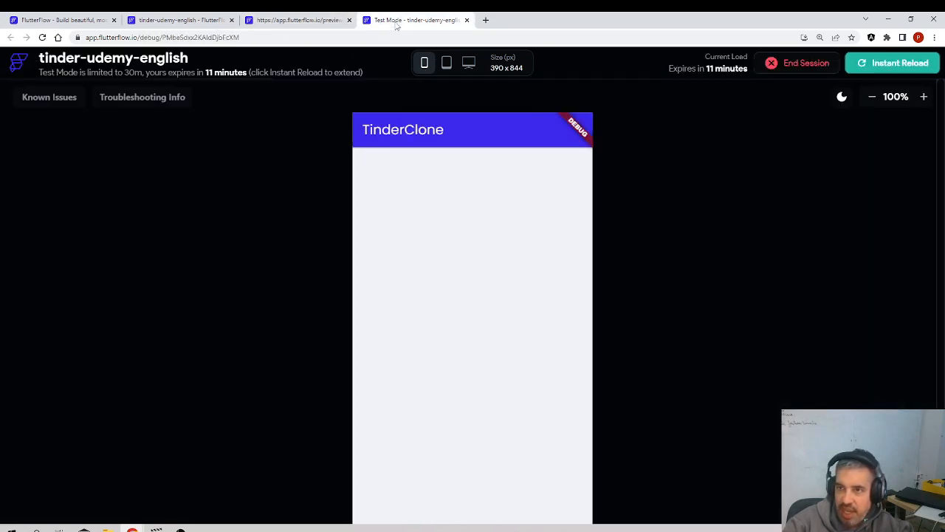
pyautogui.click(310, 20)
pyautogui.click(389, 22)
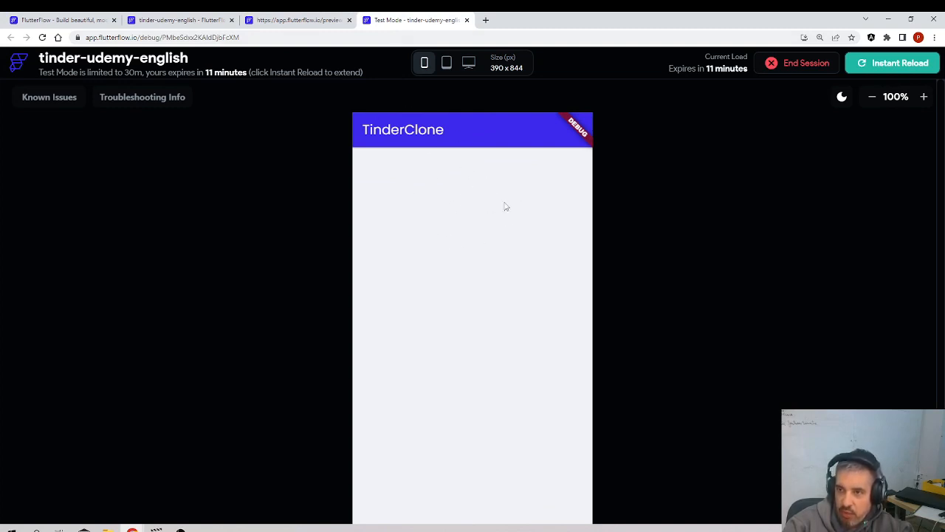
pyautogui.click(314, 20)
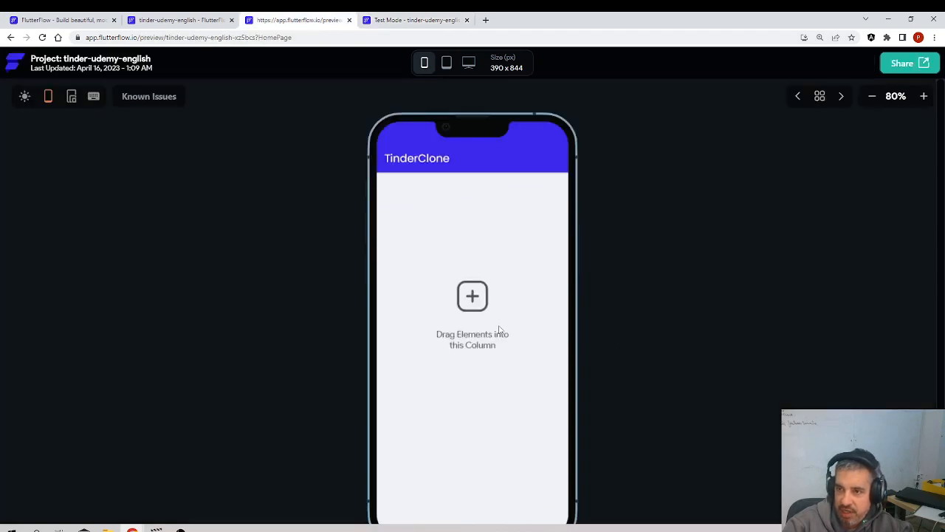
pyautogui.click(410, 20)
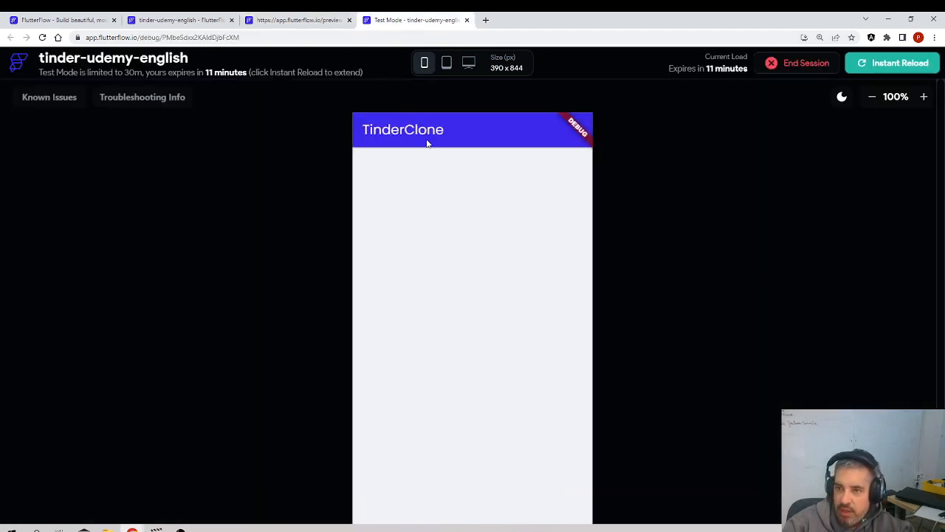
# Go back to the builder and change the app bar title text to TinderClone2.
pyautogui.click(186, 22)
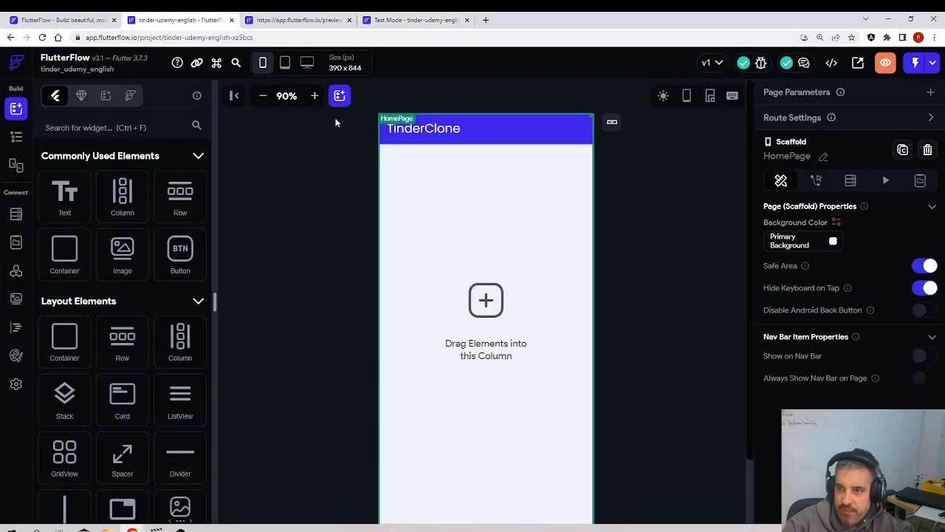
pyautogui.click(471, 134)
pyautogui.click(458, 130)
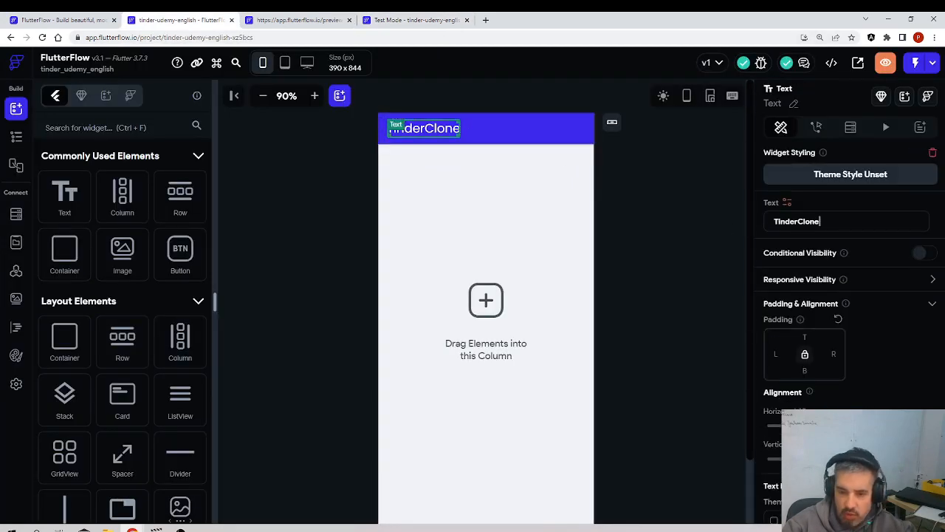
pyautogui.write('2')
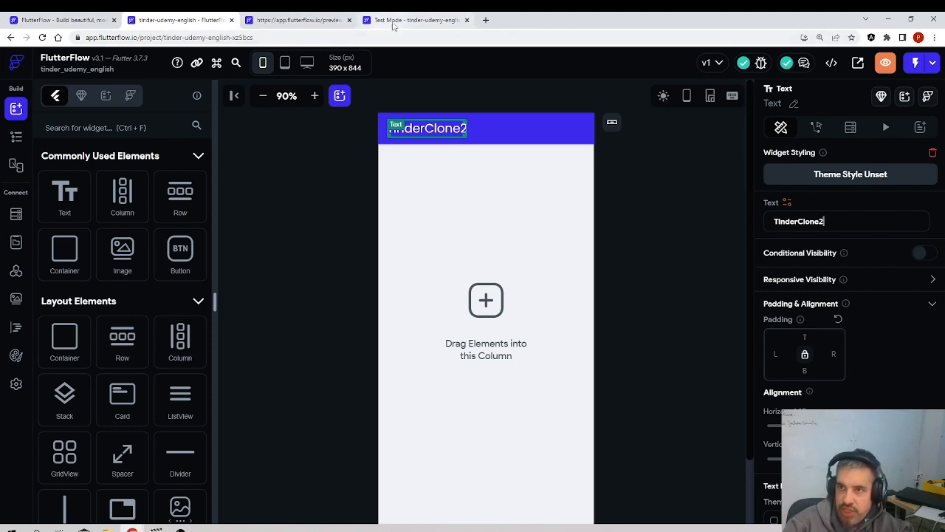
# Update the running Test Mode session with the edited title using Instant Reload.
pyautogui.click(413, 20)
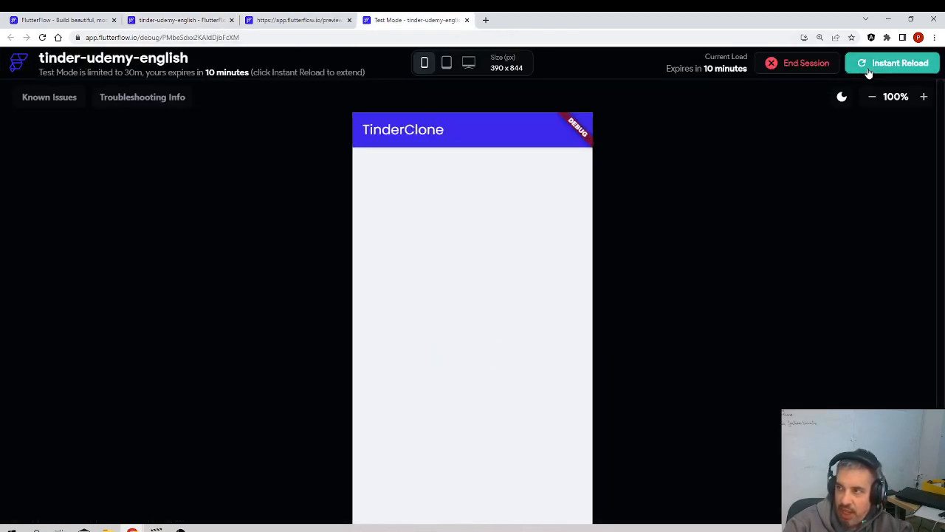
pyautogui.click(892, 65)
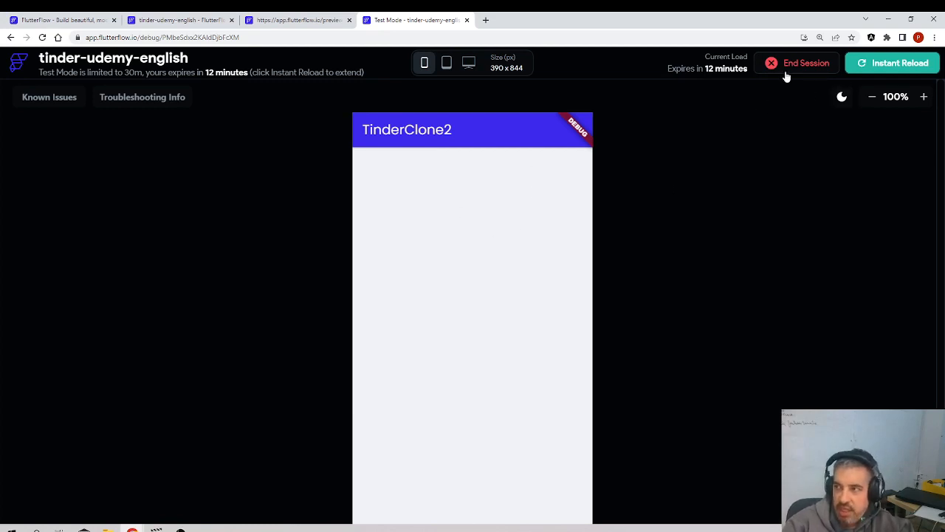
pyautogui.moveTo(712, 73)
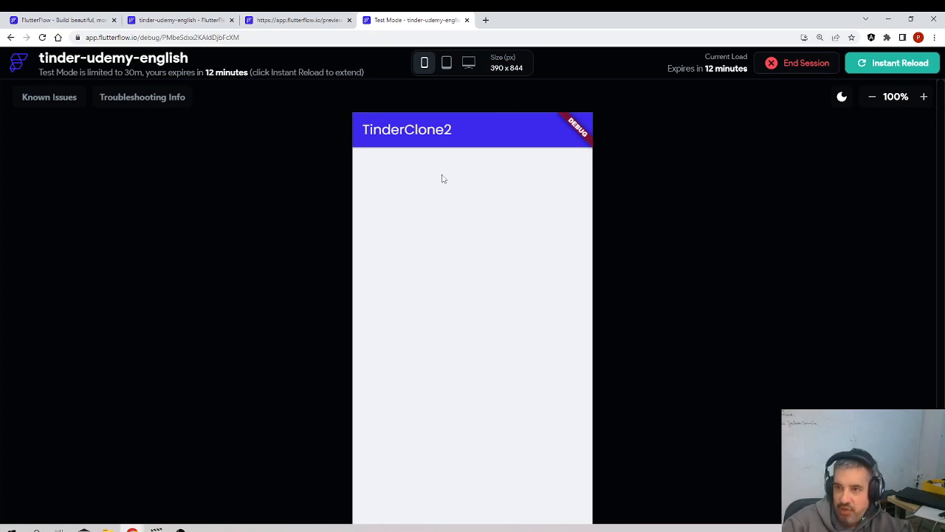
# Reload the project's preview page to fetch the latest version of the home page.
pyautogui.click(316, 22)
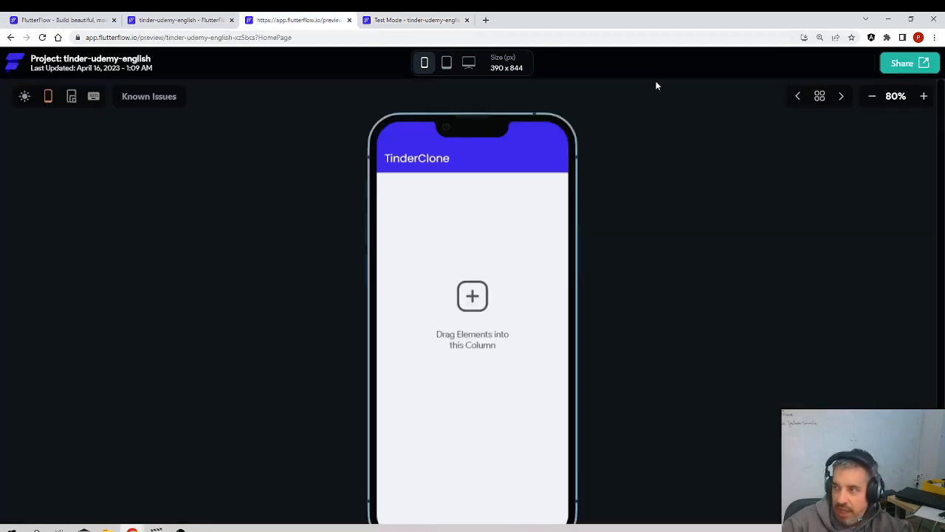
pyautogui.click(323, 39)
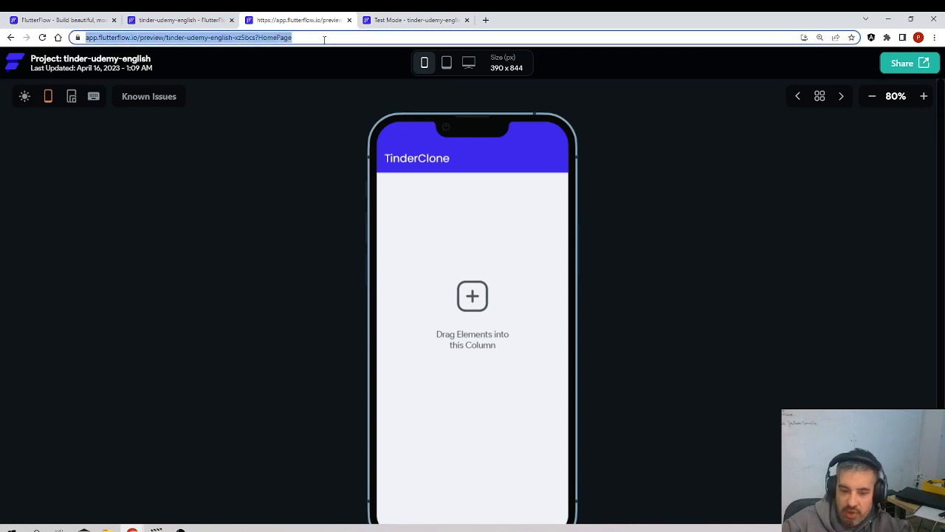
pyautogui.press('Return')
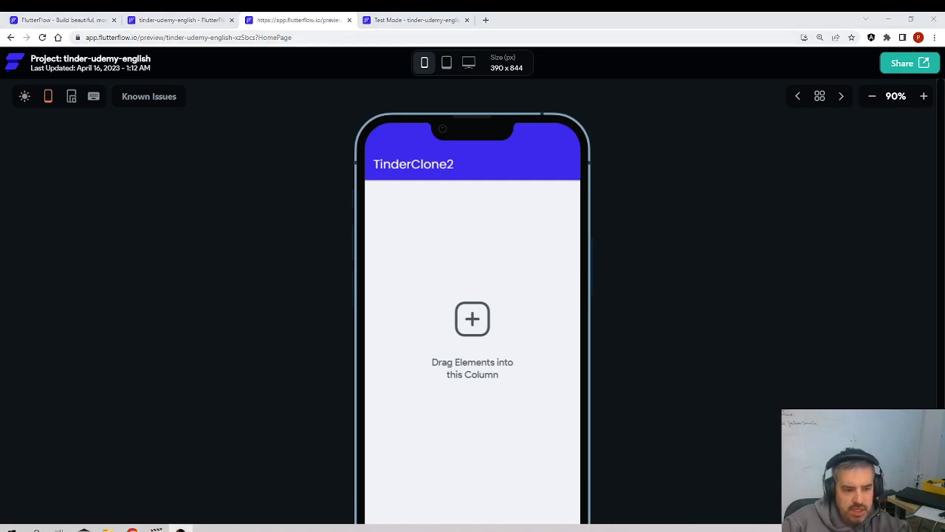
# Close the project's preview page and return to the home page in the builder.
pyautogui.click(349, 21)
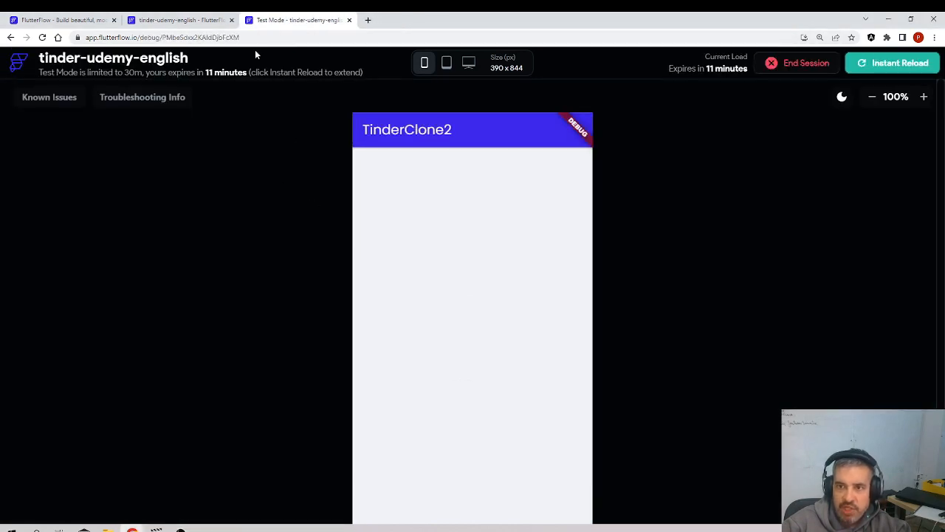
pyautogui.click(205, 27)
pyautogui.click(458, 268)
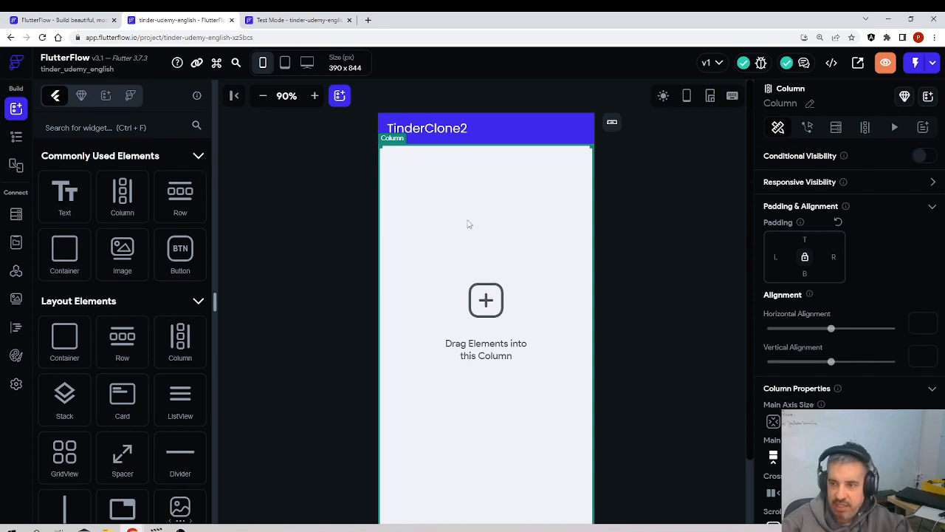
# Examine how the AppBar and Column entries in the widget tree correspond to the areas of the home page.
pyautogui.click(534, 129)
pyautogui.click(494, 196)
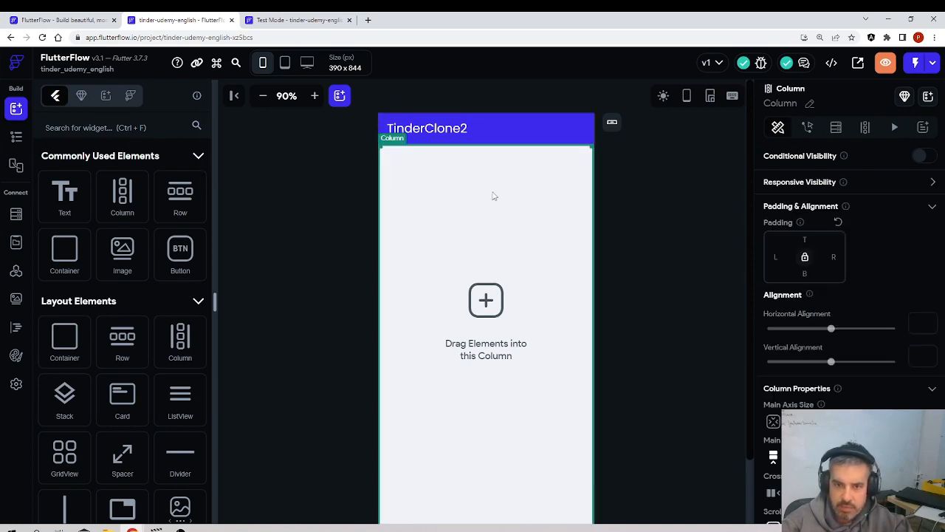
pyautogui.click(14, 140)
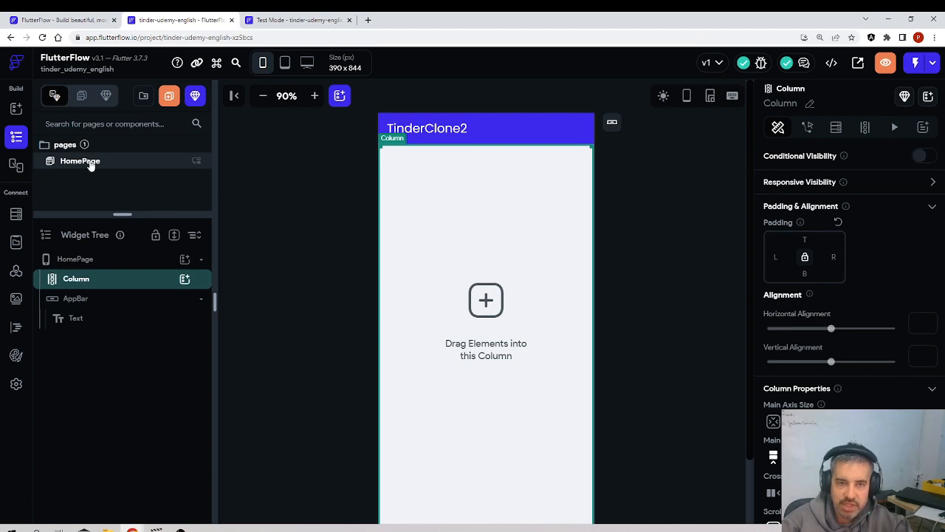
pyautogui.click(81, 299)
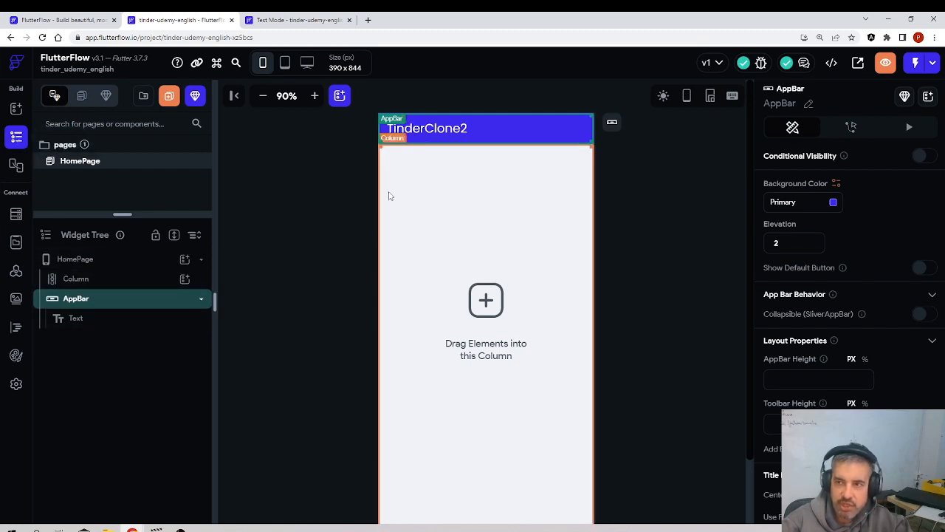
pyautogui.click(495, 181)
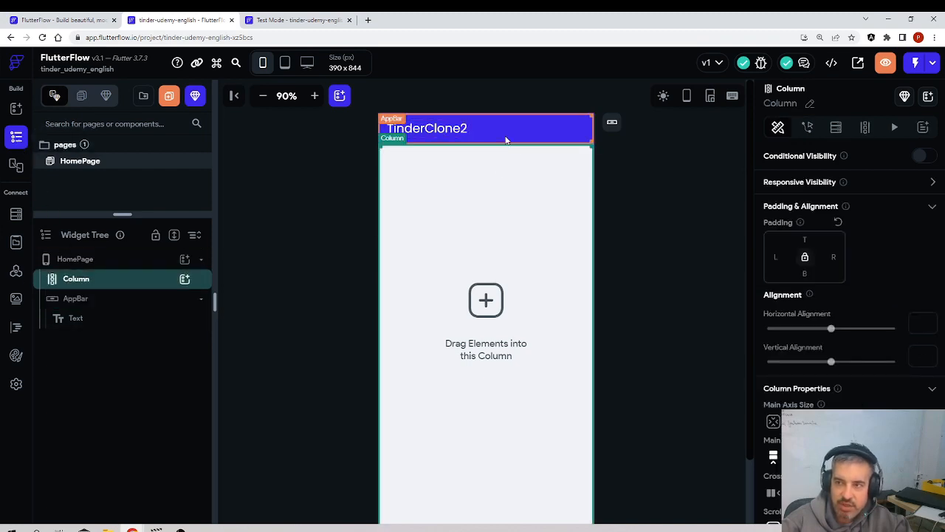
pyautogui.click(511, 135)
pyautogui.click(518, 205)
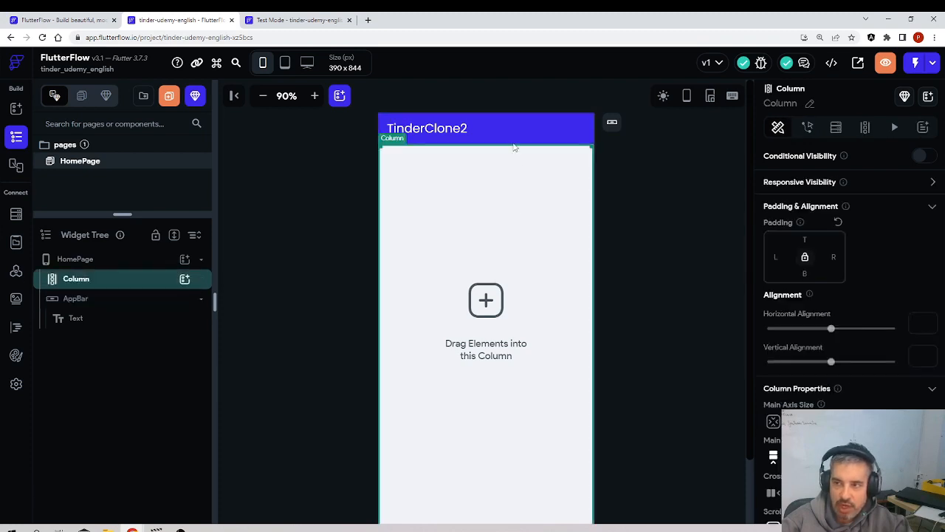
pyautogui.click(512, 133)
pyautogui.click(511, 177)
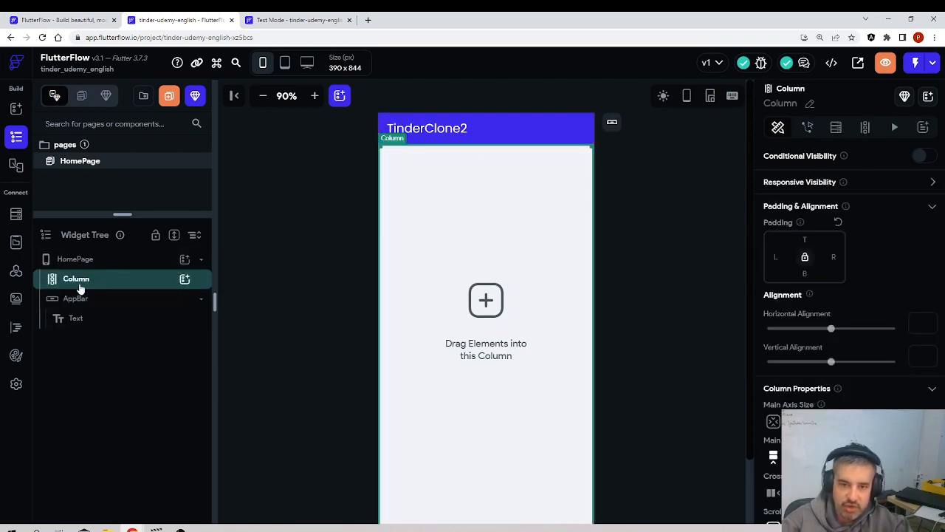
pyautogui.click(497, 142)
pyautogui.click(494, 184)
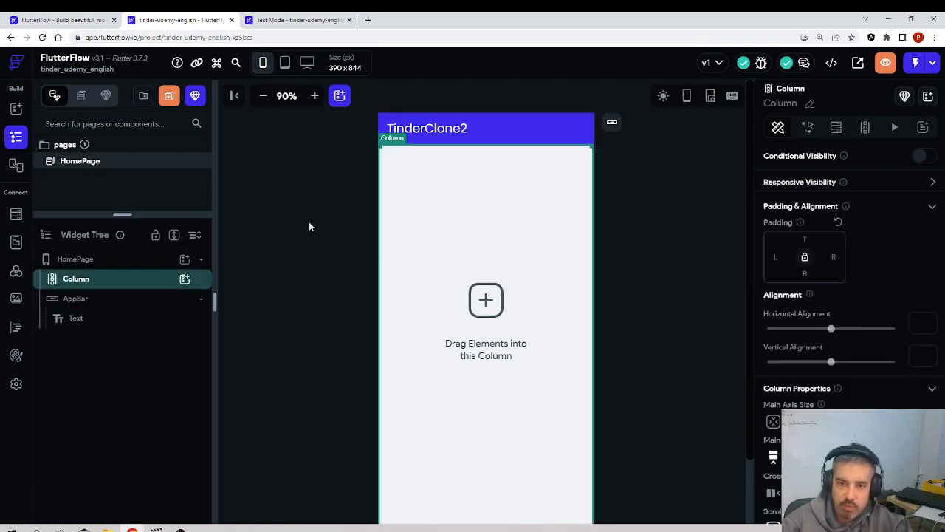
pyautogui.click(95, 299)
pyautogui.click(101, 280)
pyautogui.click(110, 300)
pyautogui.click(113, 281)
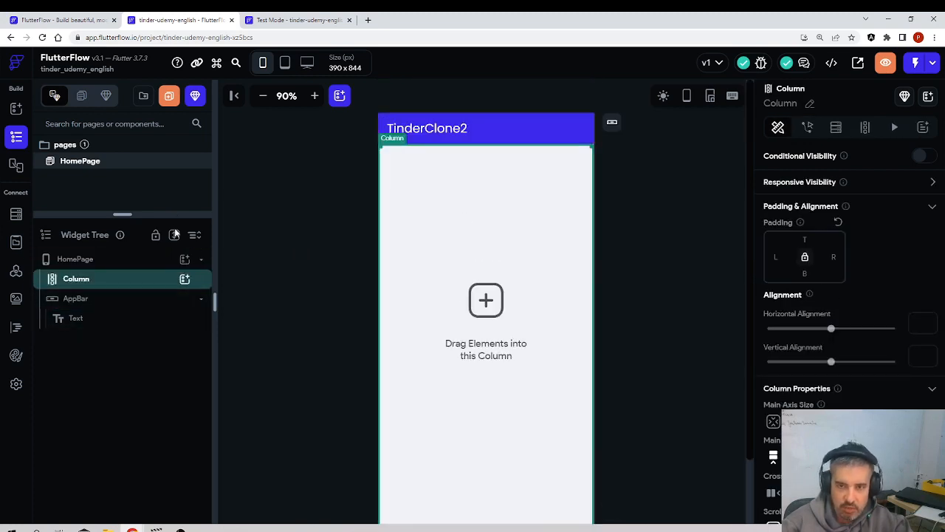
# Add two Row widgets inside the home page's Column.
pyautogui.click(184, 280)
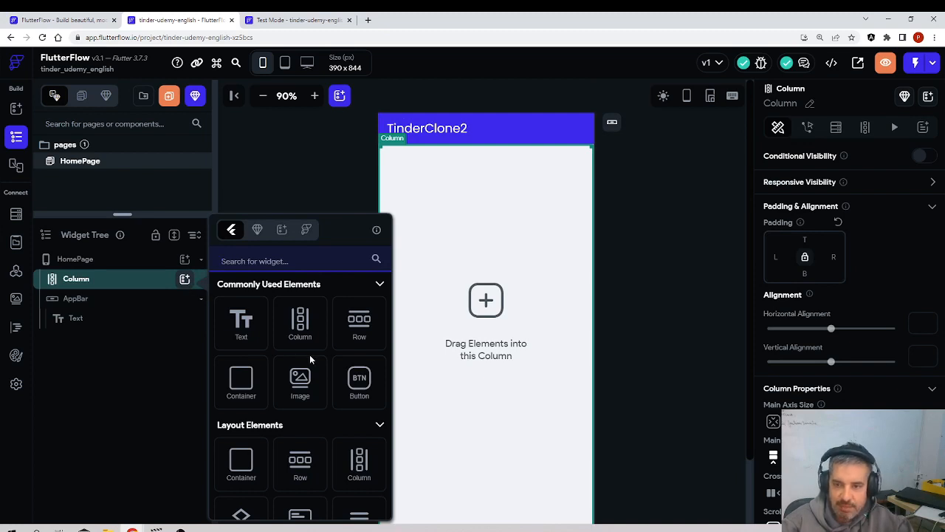
pyautogui.scroll(-2, 325, 350)
pyautogui.scroll(2, 320, 353)
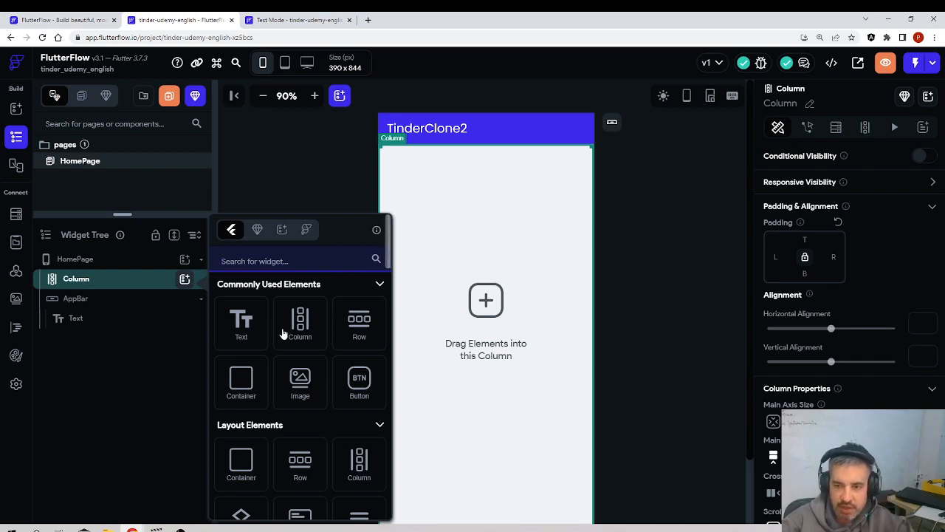
pyautogui.click(347, 330)
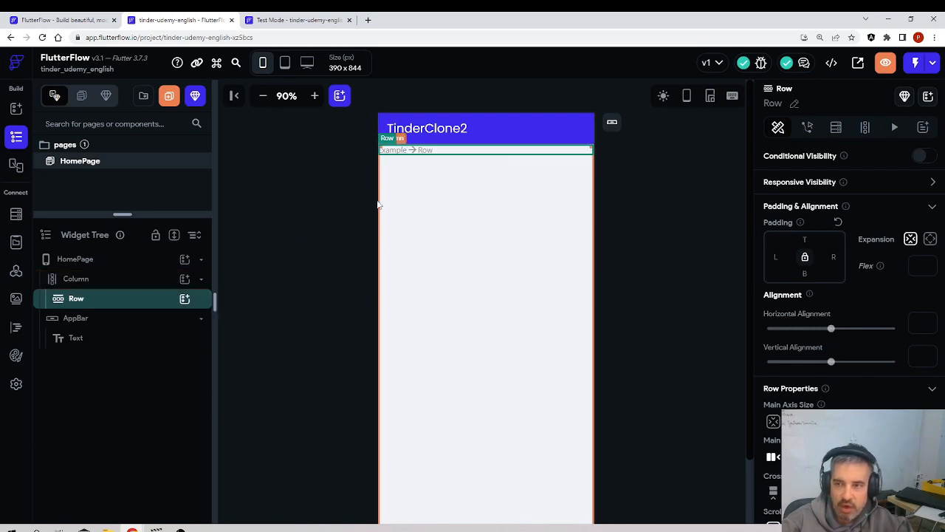
pyautogui.click(16, 109)
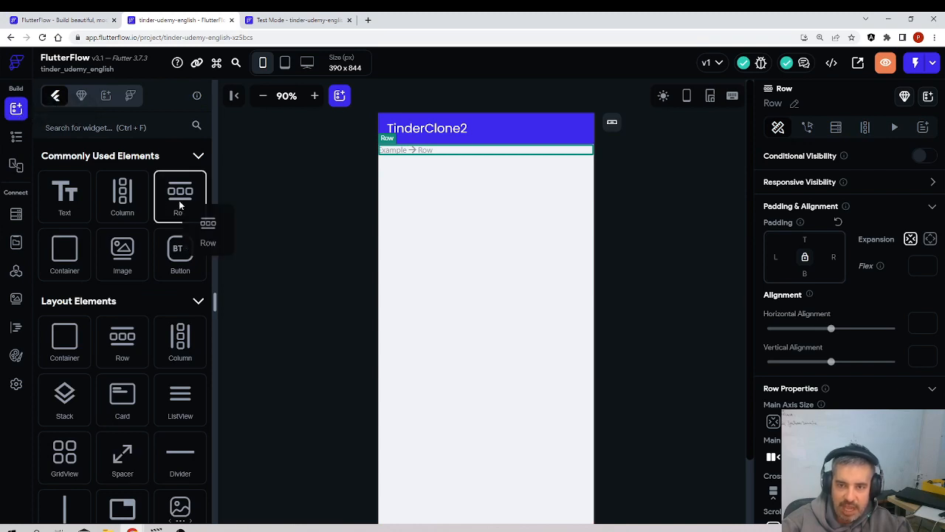
pyautogui.moveTo(179, 200); pyautogui.dragTo(468, 200)
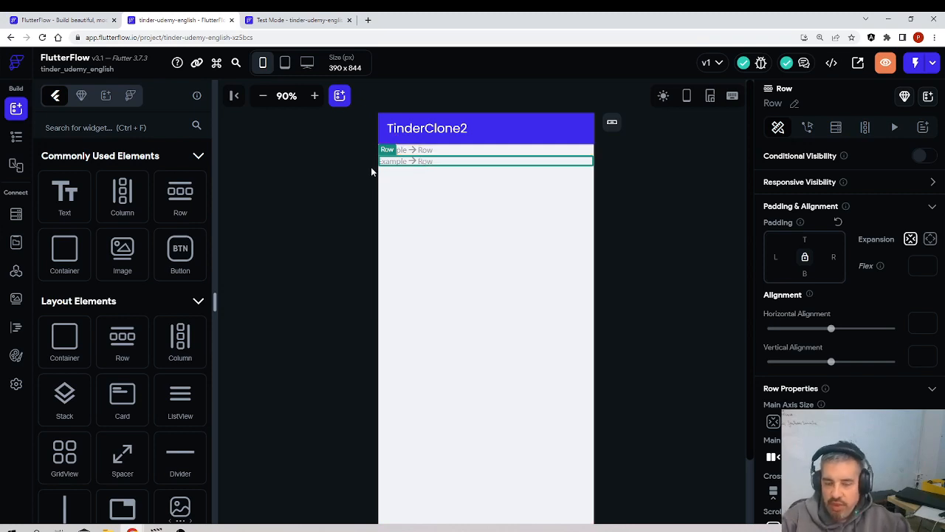
# Copy a Row and paste it twice into the Column so that it holds four Rows.
pyautogui.hotkey('ctrl', 'v')
pyautogui.click(416, 182)
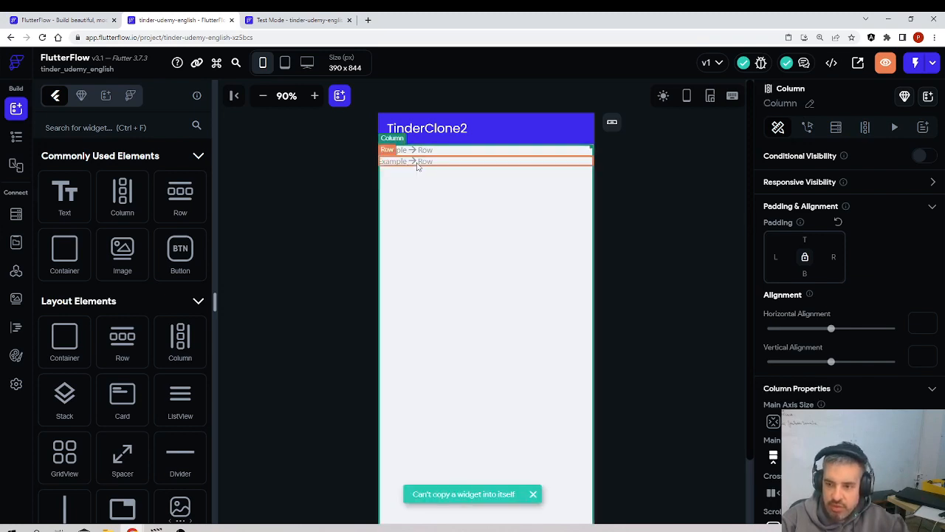
pyautogui.hotkey('ctrl', 'v')
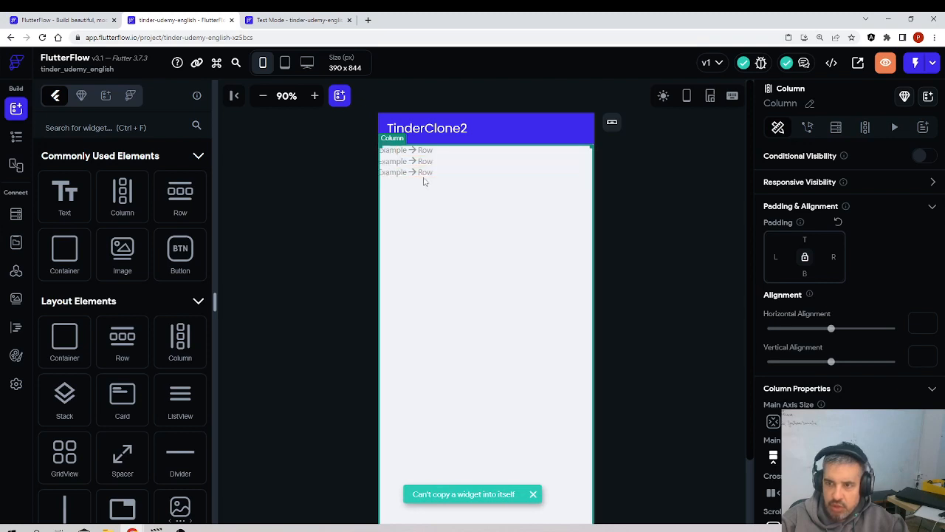
pyautogui.click(424, 174)
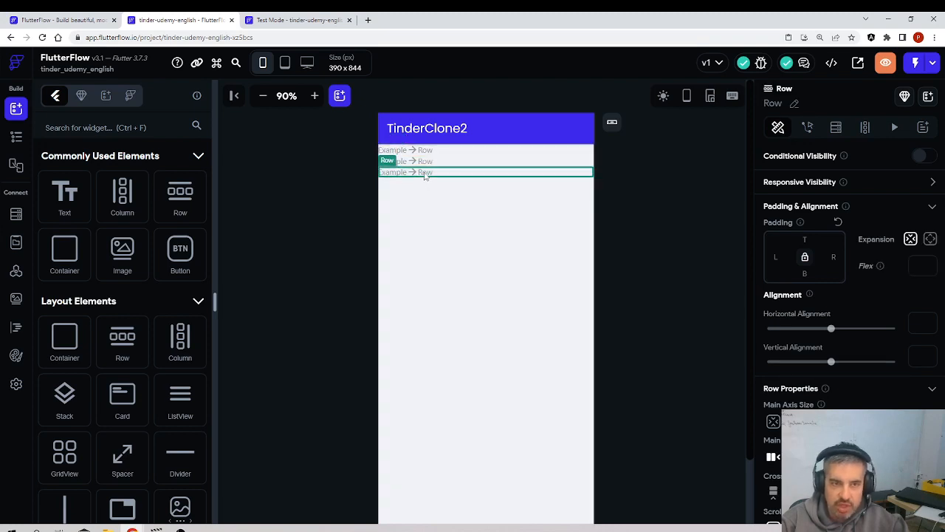
pyautogui.hotkey('ctrl', 'v')
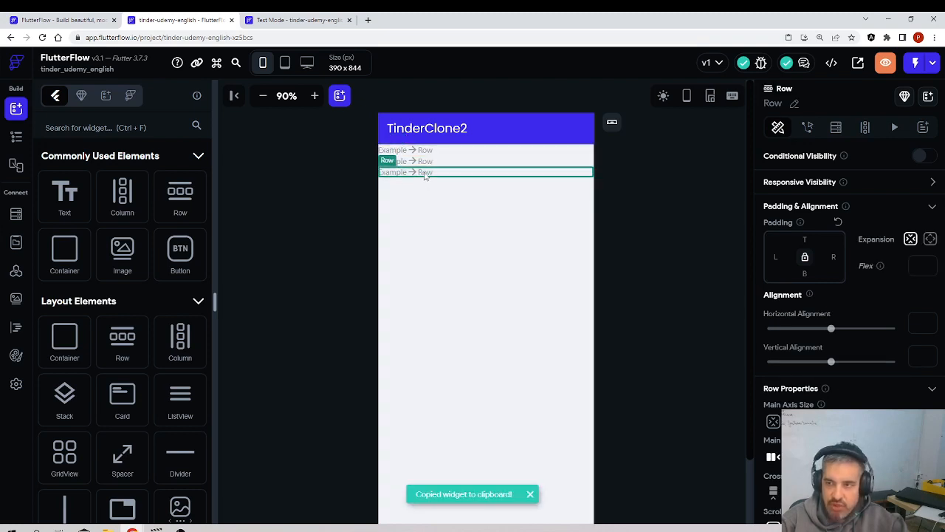
pyautogui.hotkey('ctrl', 'v')
pyautogui.click(420, 197)
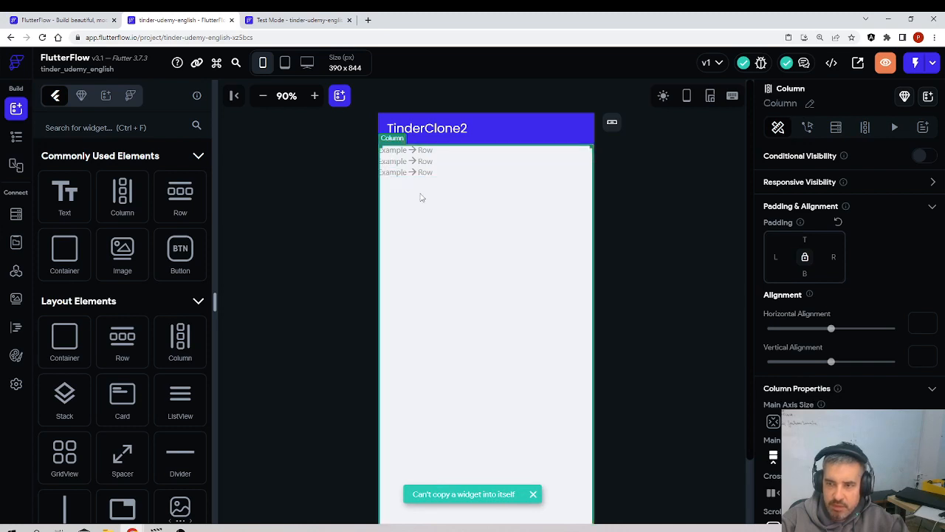
pyautogui.hotkey('ctrl', 'v')
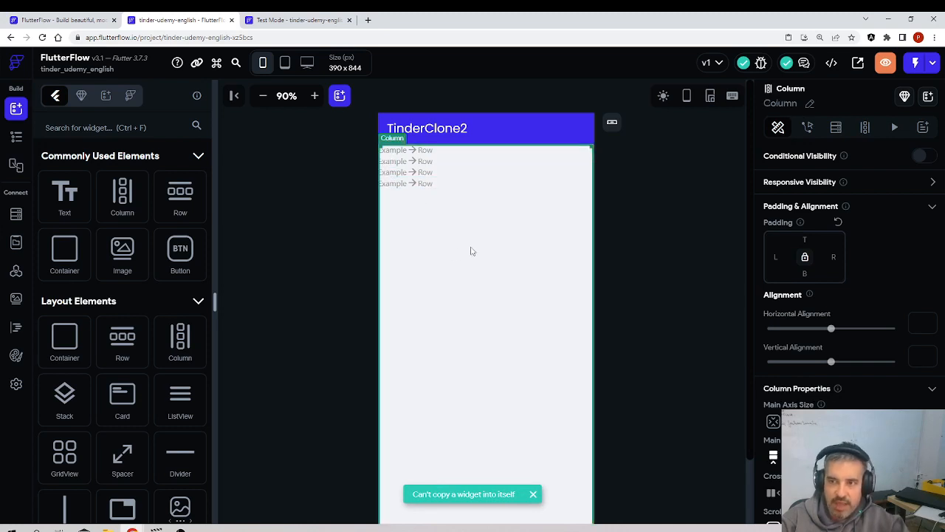
# Try pasting a copy of the Column onto the home page using Wrap in Column, and delete the extra Column.
pyautogui.rightClick(434, 190)
pyautogui.click(471, 171)
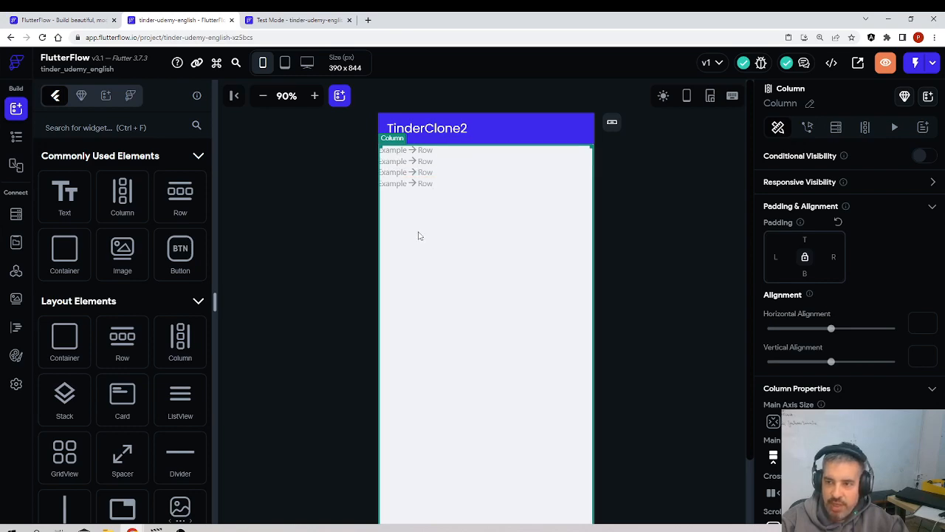
pyautogui.rightClick(424, 190)
pyautogui.click(464, 207)
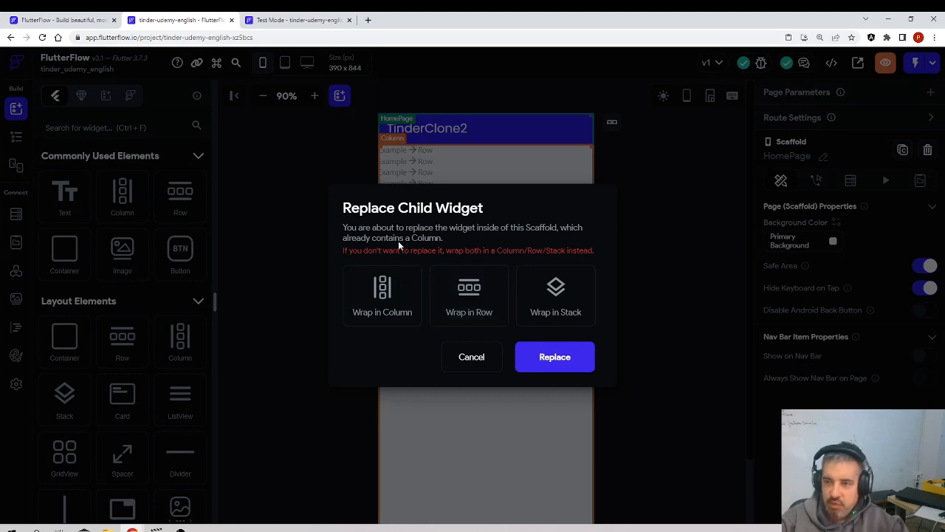
pyautogui.click(401, 302)
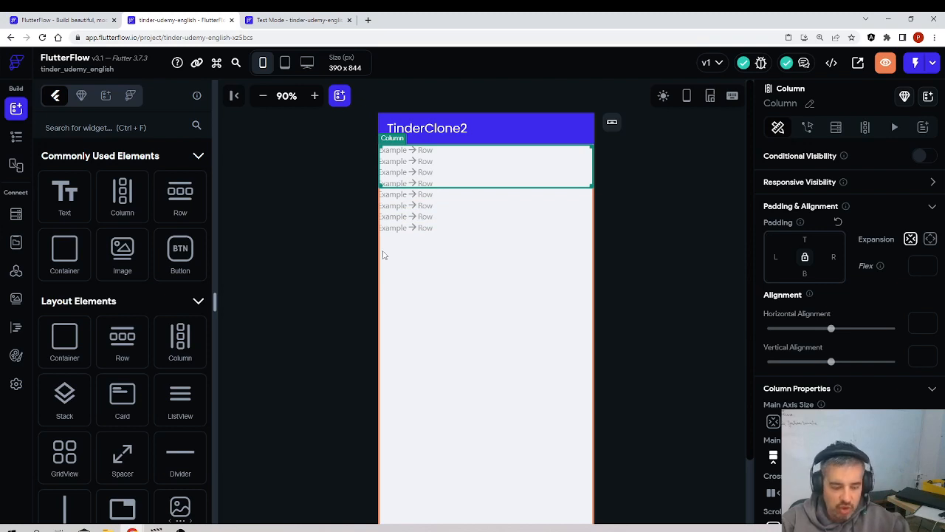
pyautogui.press('Delete')
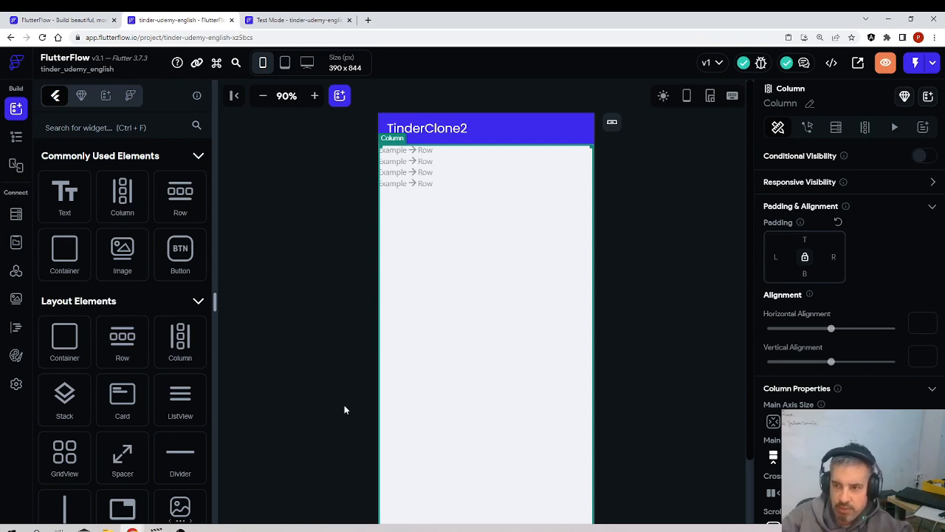
# Add a Text widget inside the first Row of the Column.
pyautogui.click(448, 155)
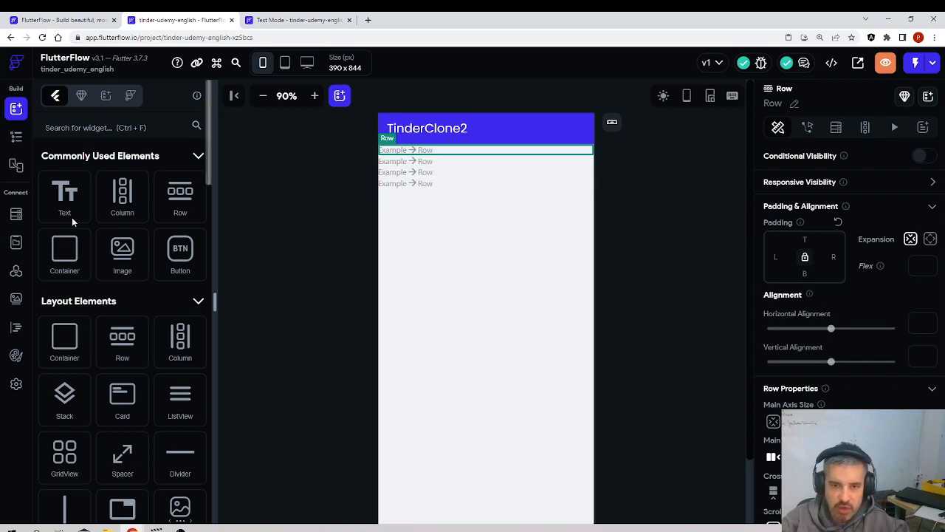
pyautogui.click(23, 144)
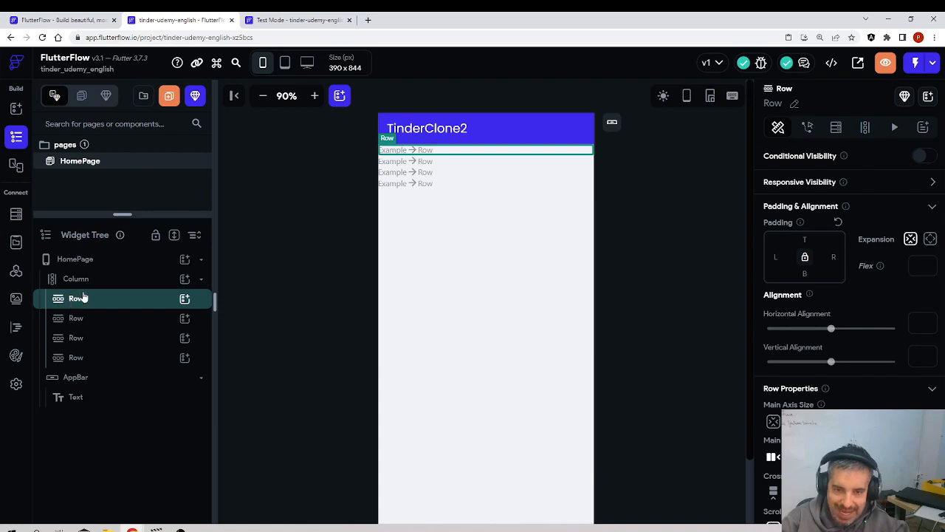
pyautogui.click(184, 298)
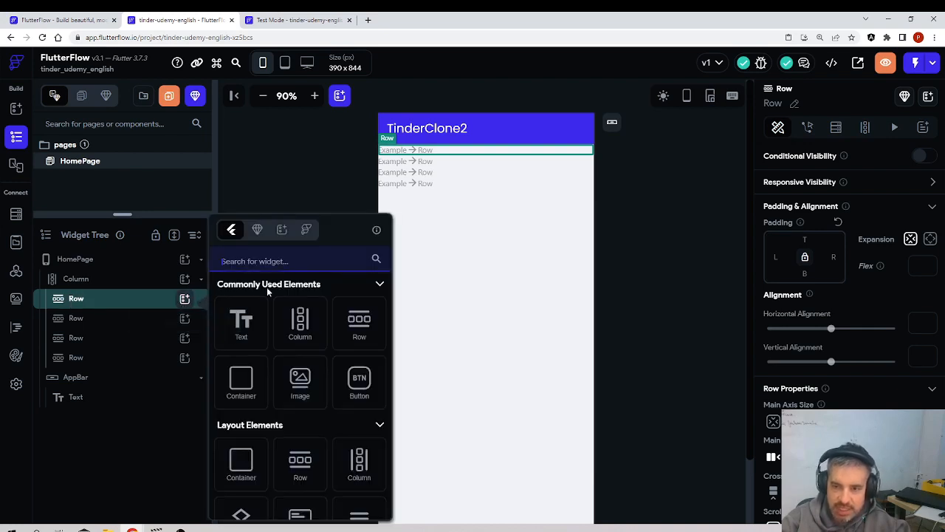
pyautogui.click(241, 318)
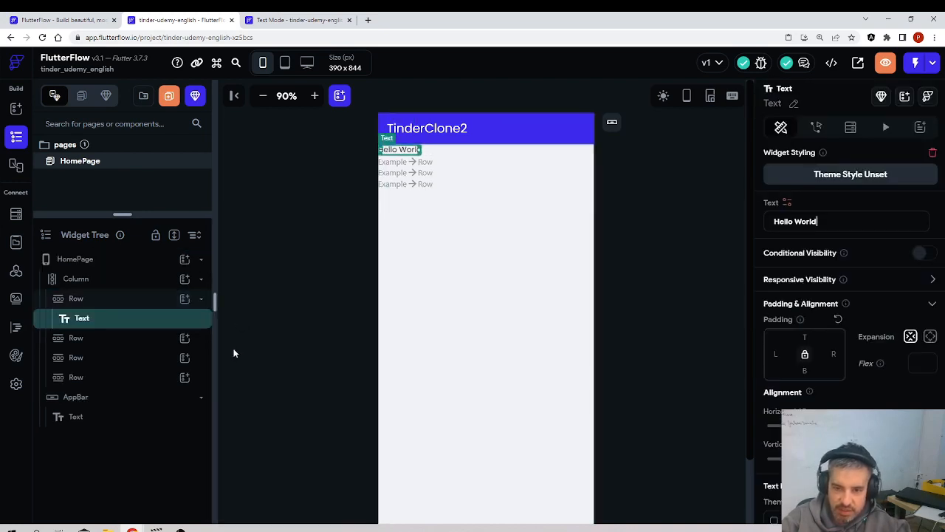
# Find the TextField form element and add it inside the second Row.
pyautogui.click(185, 337)
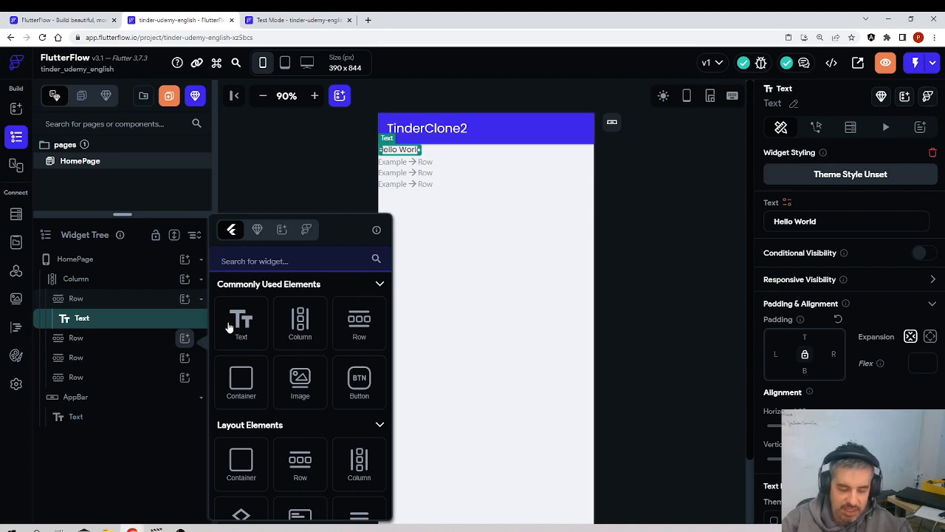
pyautogui.write('textf')
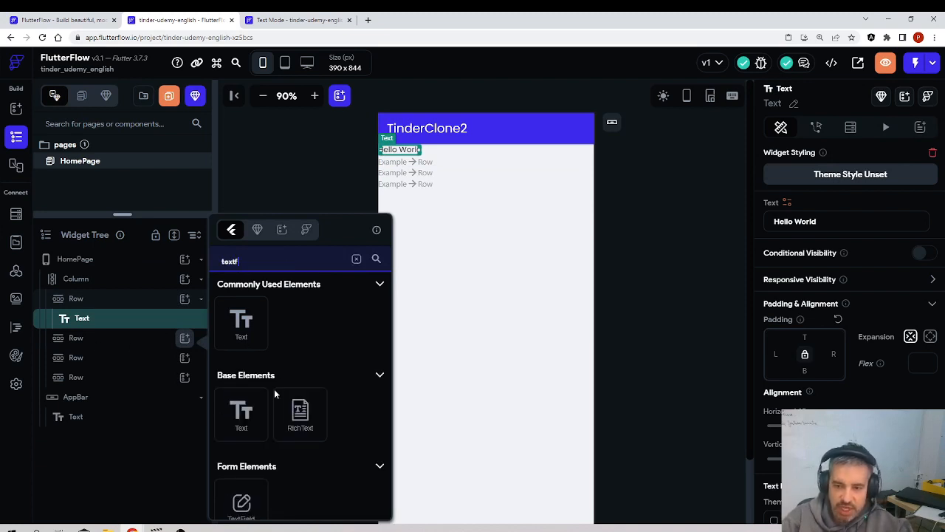
pyautogui.click(241, 504)
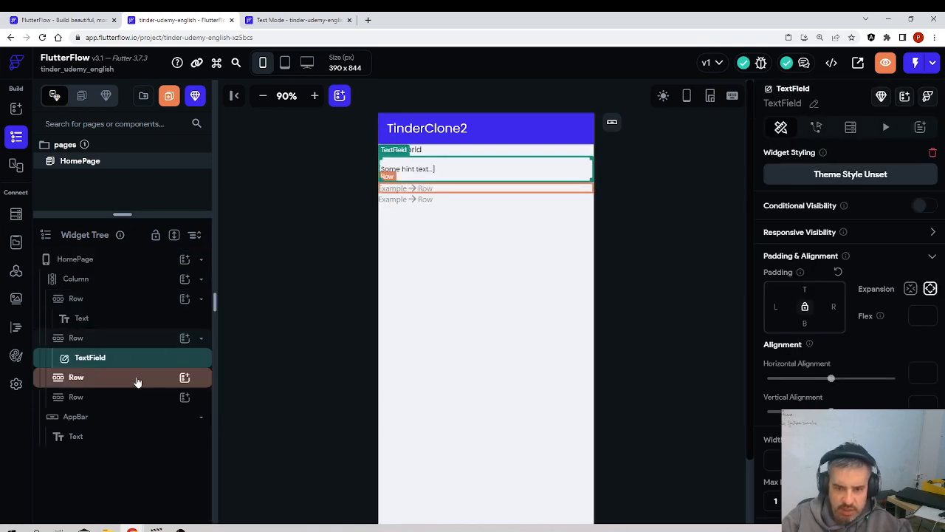
# Add a Text widget inside the third Row and a TextField inside the fourth Row of the Column.
pyautogui.click(184, 377)
pyautogui.click(242, 325)
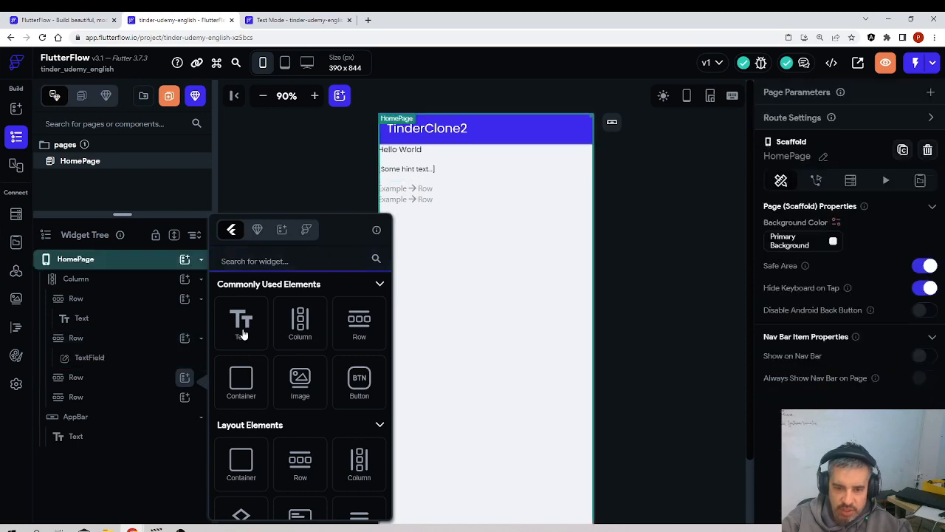
pyautogui.click(185, 417)
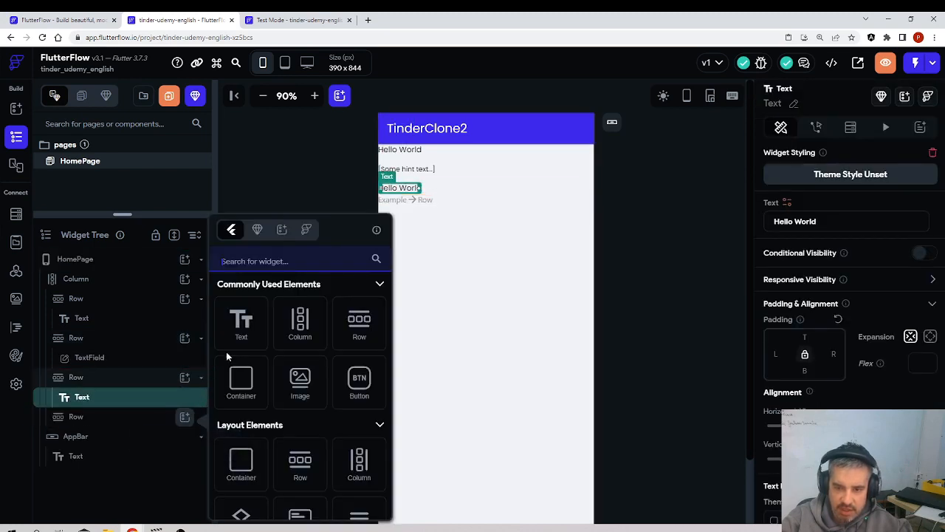
pyautogui.write('textf')
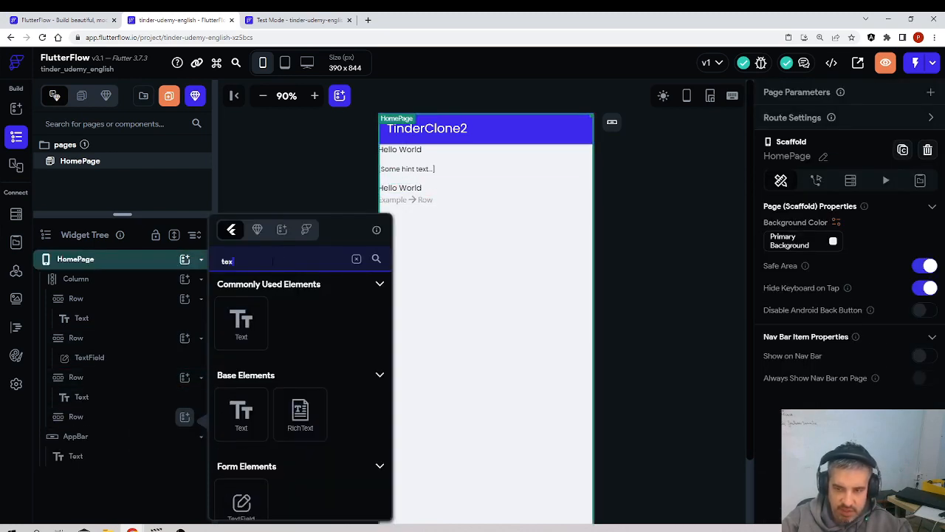
pyautogui.click(242, 504)
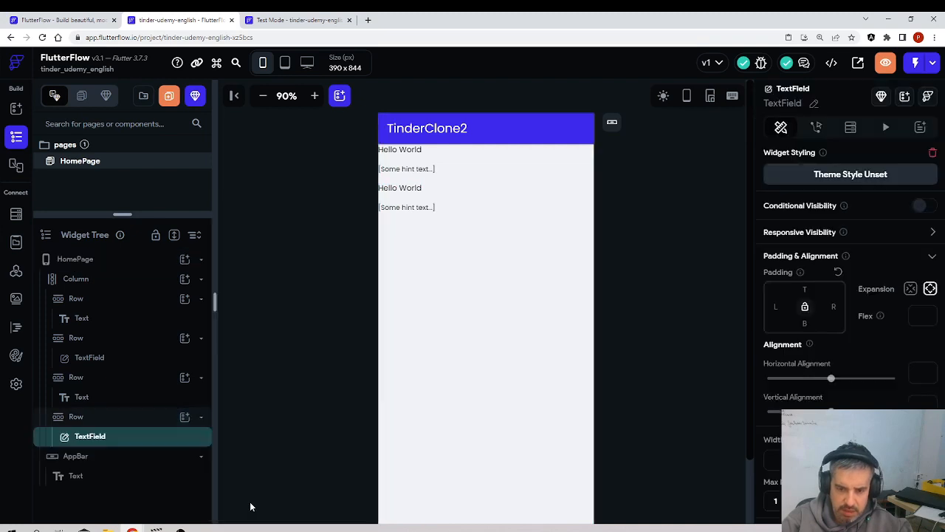
# Duplicate the fourth Row and delete the TextField from the copy, leaving an empty fifth Row.
pyautogui.rightClick(108, 423)
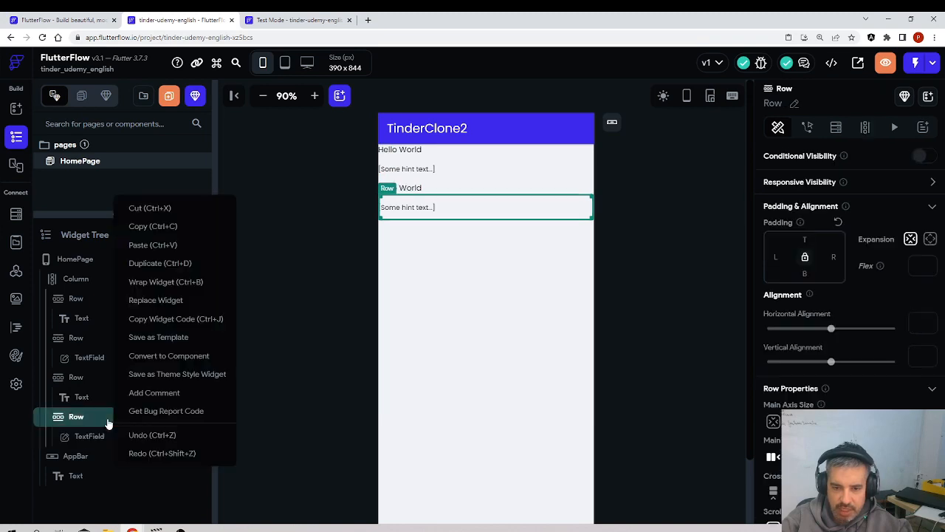
pyautogui.click(155, 264)
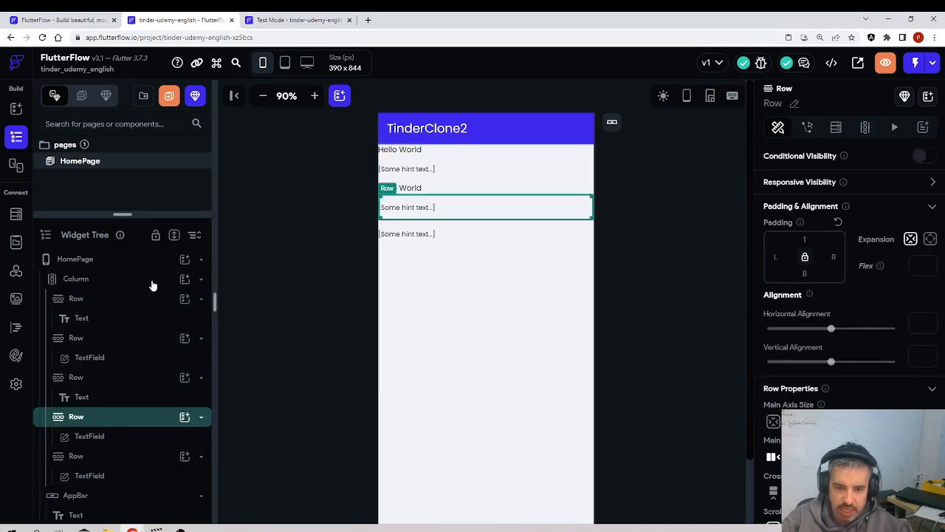
pyautogui.click(85, 478)
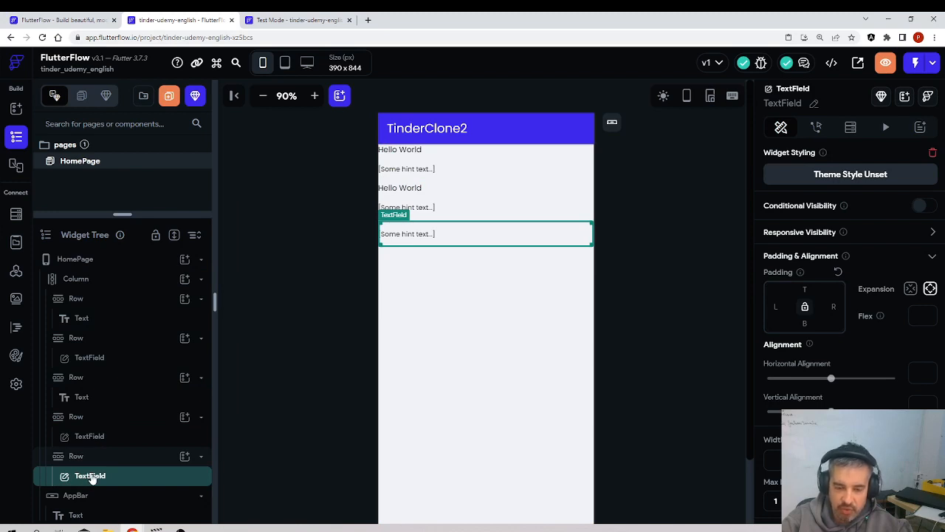
pyautogui.rightClick(93, 480)
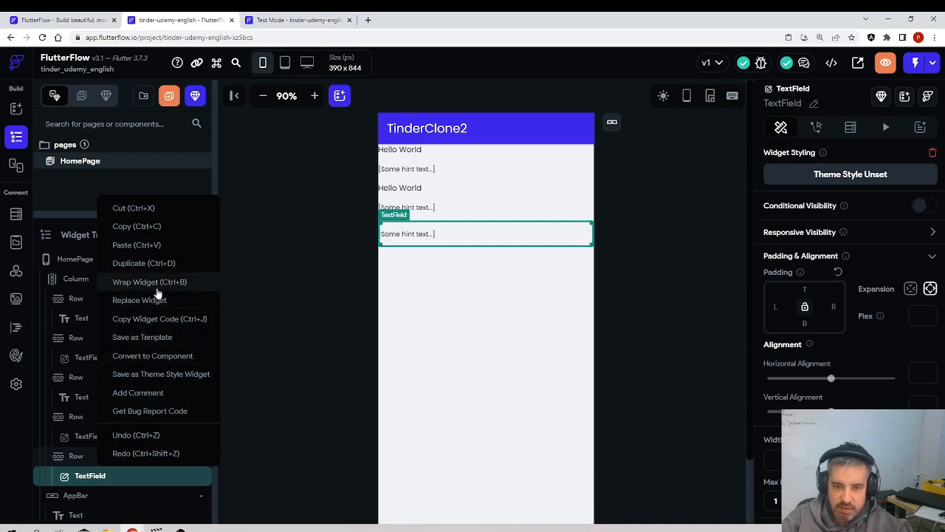
pyautogui.click(117, 480)
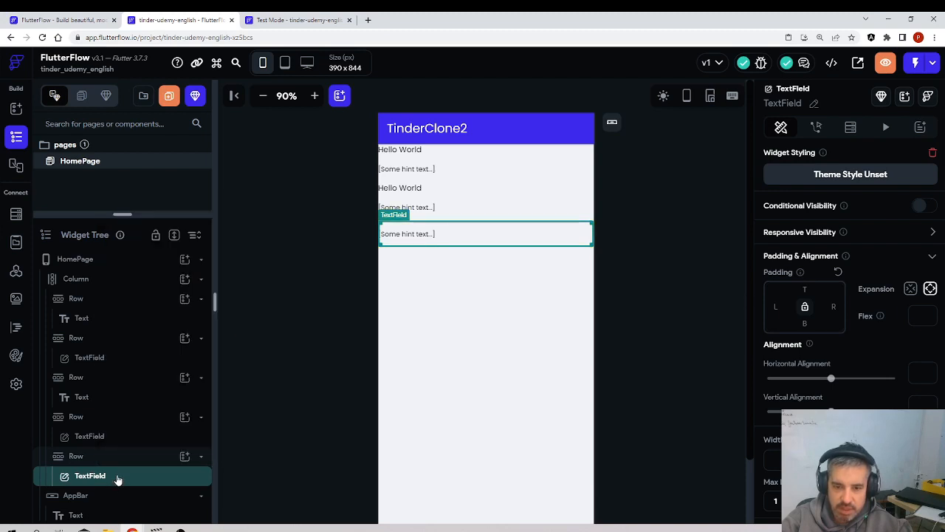
pyautogui.press('Delete')
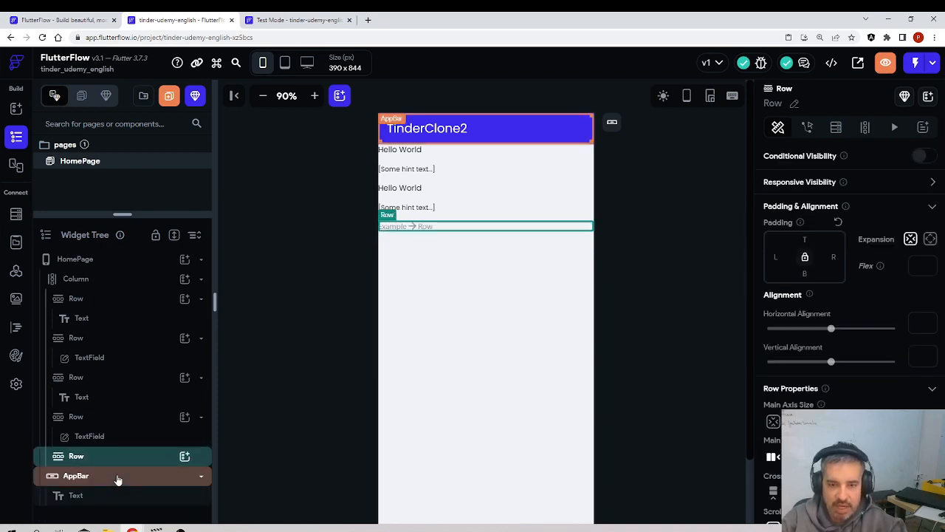
# Search the widget list for button and add a Button inside the fifth Row.
pyautogui.click(184, 457)
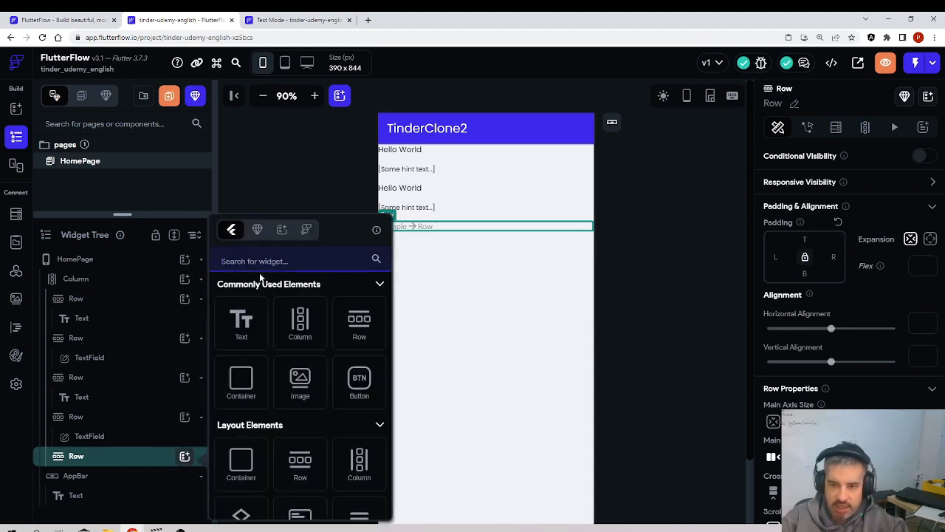
pyautogui.write('button')
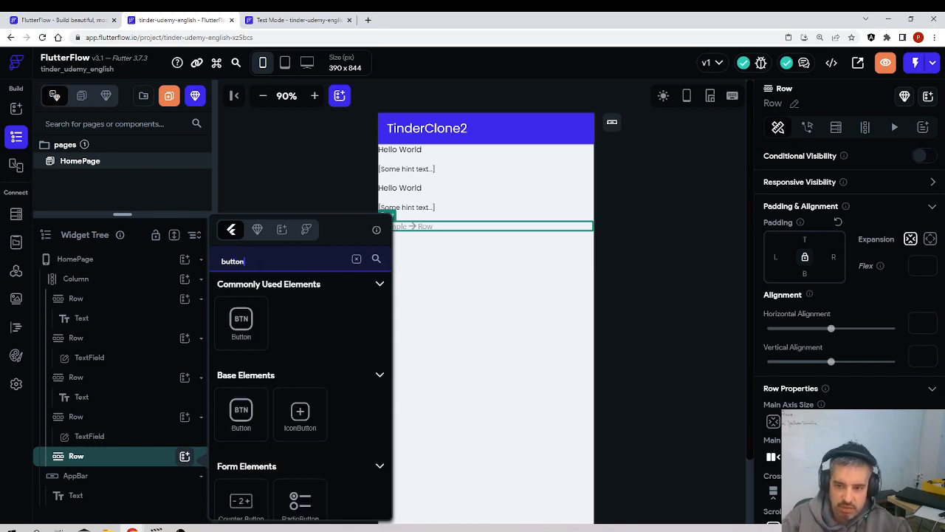
pyautogui.click(251, 325)
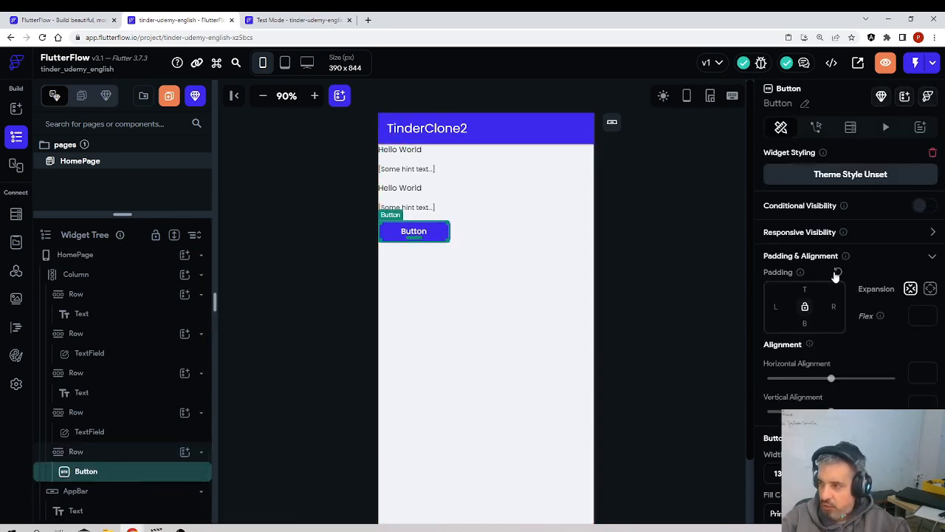
# Set the Button's expansion to expanded so that it fills the full width of its Row.
pyautogui.scroll(-3, 820, 332)
pyautogui.scroll(3, 823, 376)
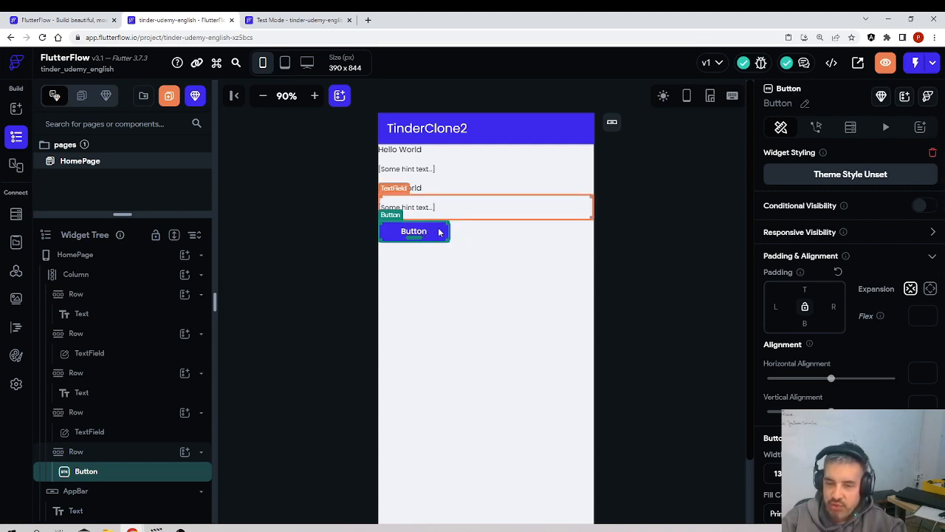
pyautogui.click(84, 432)
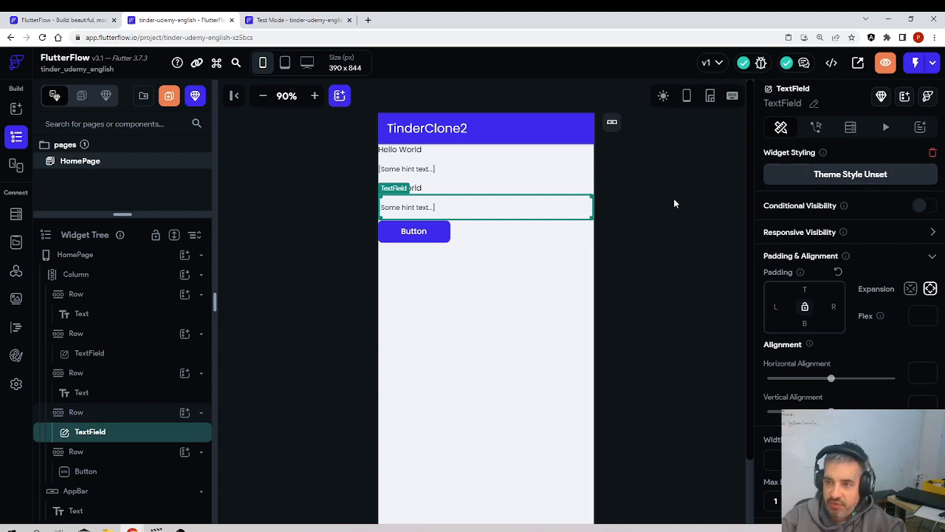
pyautogui.click(422, 232)
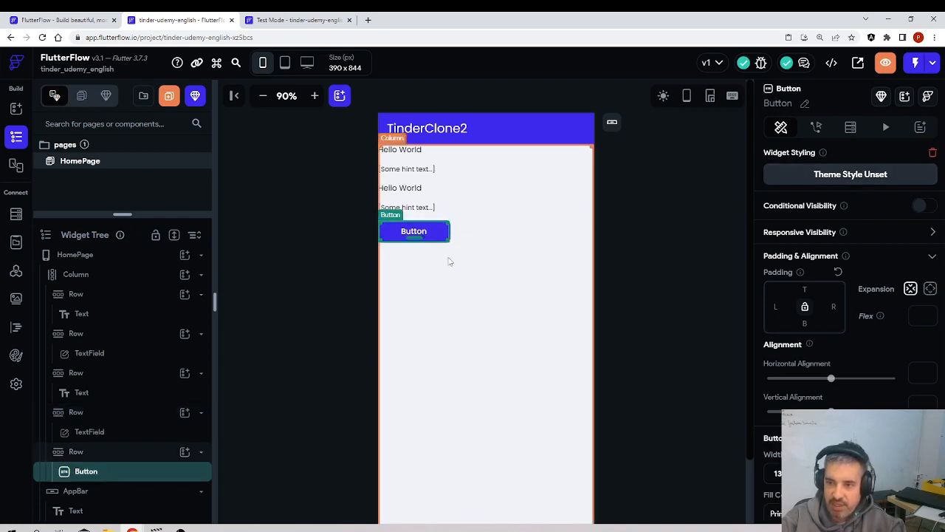
pyautogui.click(929, 288)
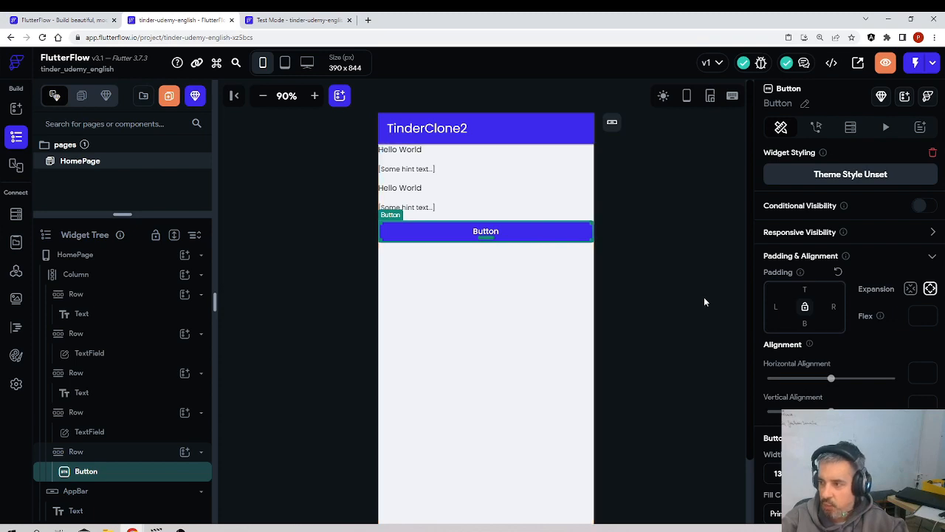
# Set the Column's padding to 10 left, 10 right and 20 top, and centre its children along the main axis.
pyautogui.click(104, 281)
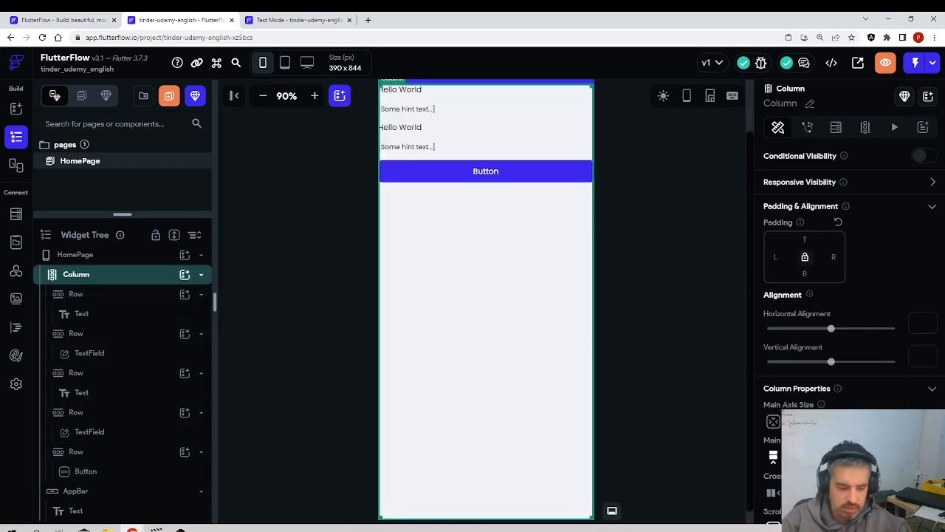
pyautogui.click(775, 257)
pyautogui.write('10')
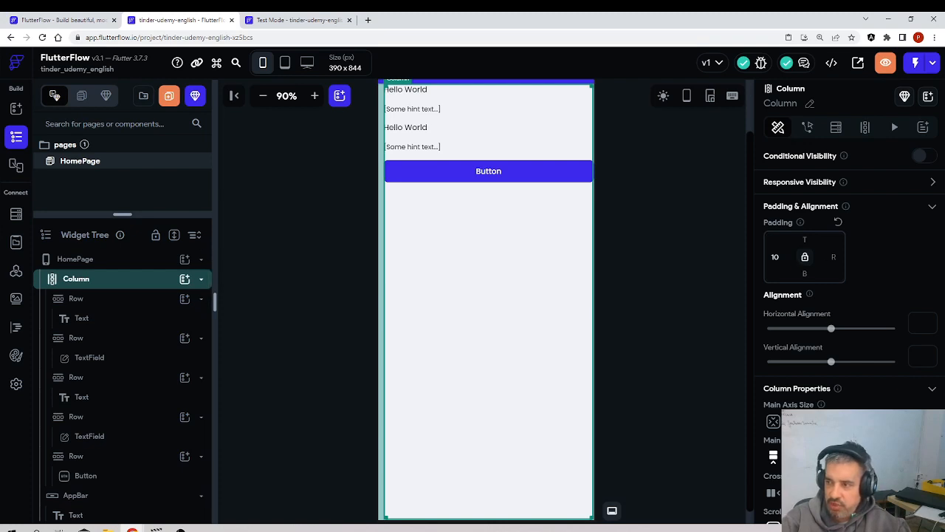
pyautogui.write('10')
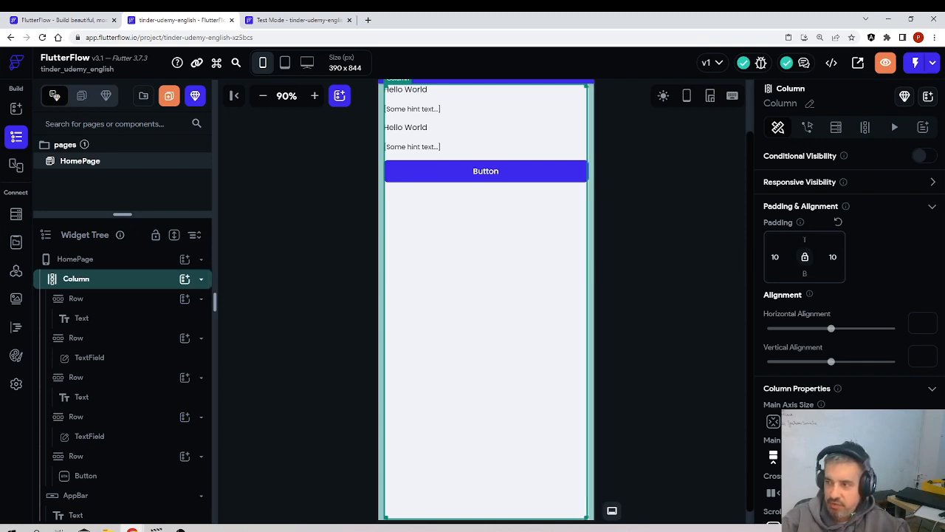
pyautogui.write('20')
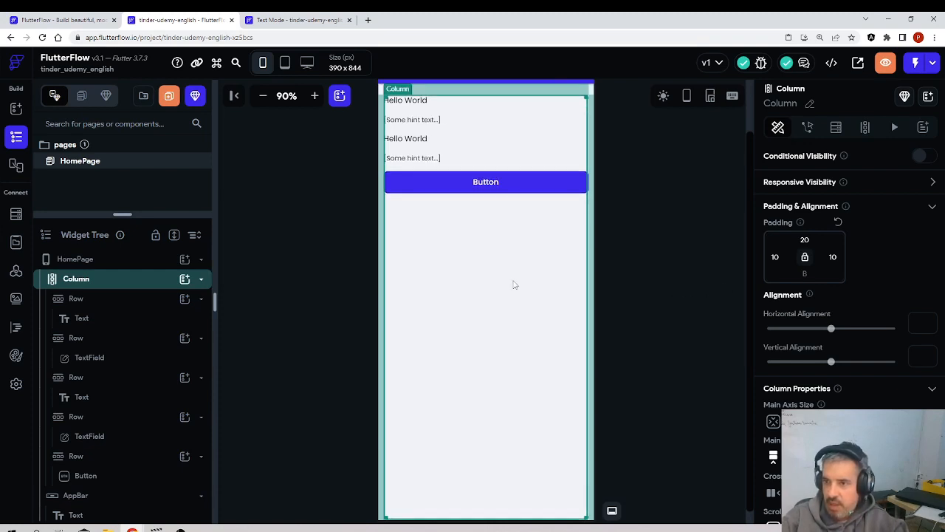
pyautogui.click(801, 456)
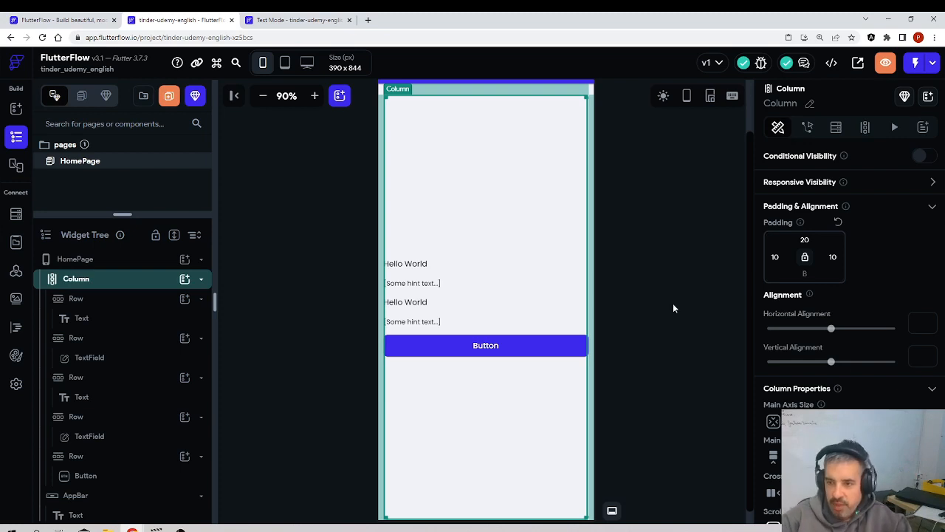
# Change the Button's text to LOGIN.
pyautogui.click(510, 267)
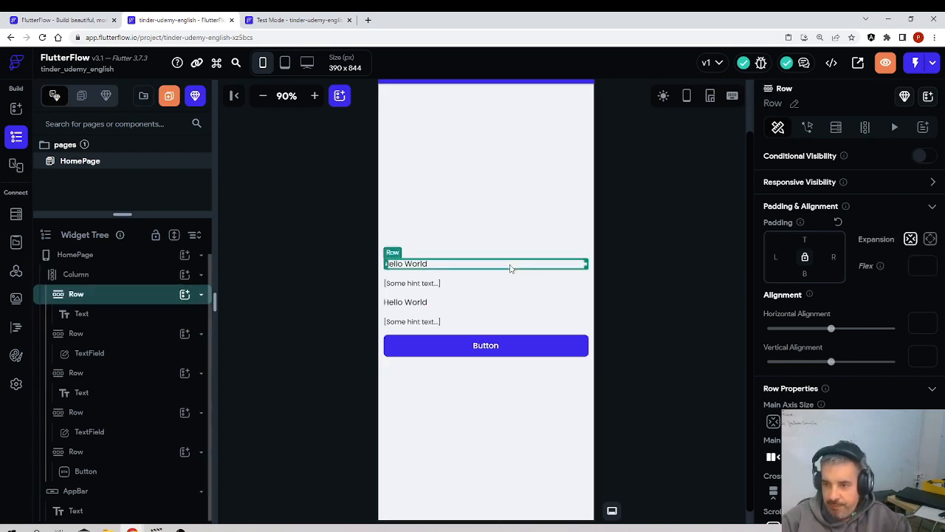
pyautogui.click(501, 346)
pyautogui.scroll(-6, 808, 380)
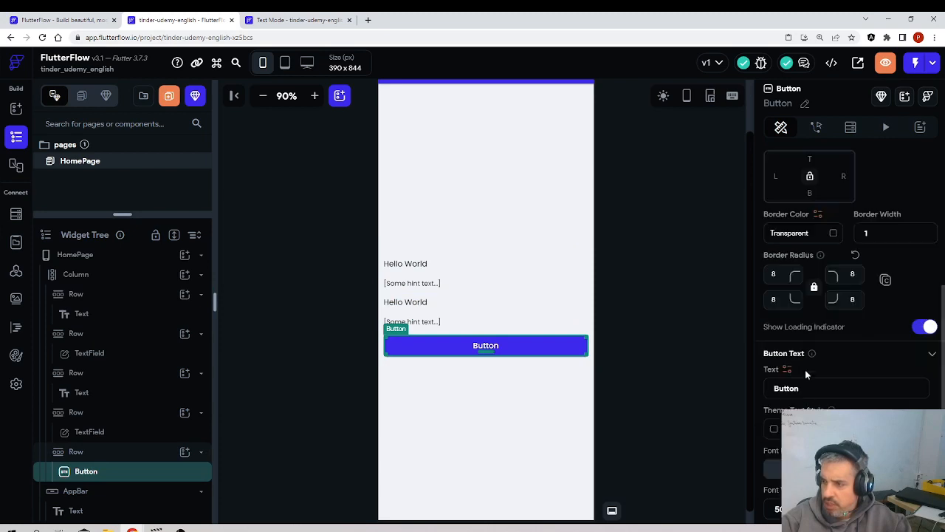
pyautogui.click(806, 388)
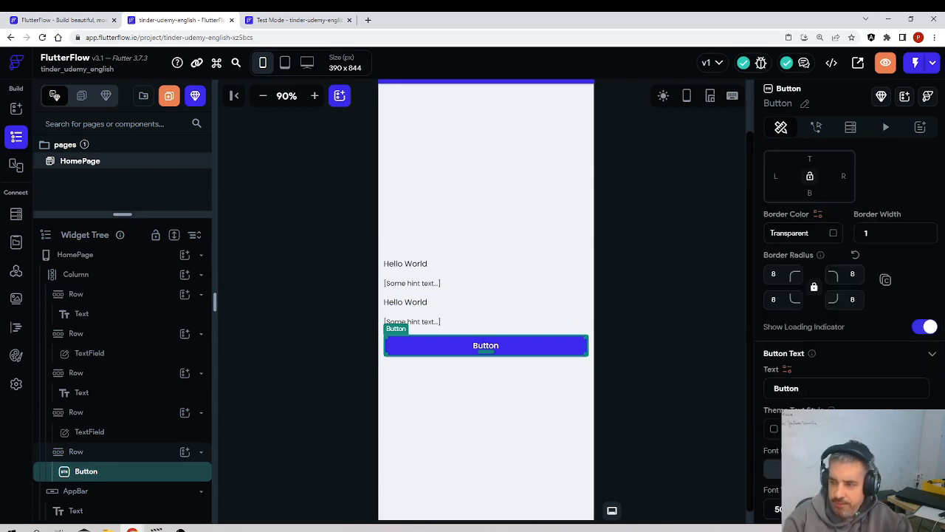
pyautogui.press('BackSpace')
pyautogui.press('BackSpace')
pyautogui.press('BackSpace')
pyautogui.press('BackSpace')
pyautogui.press('BackSpace')
pyautogui.press('BackSpace')
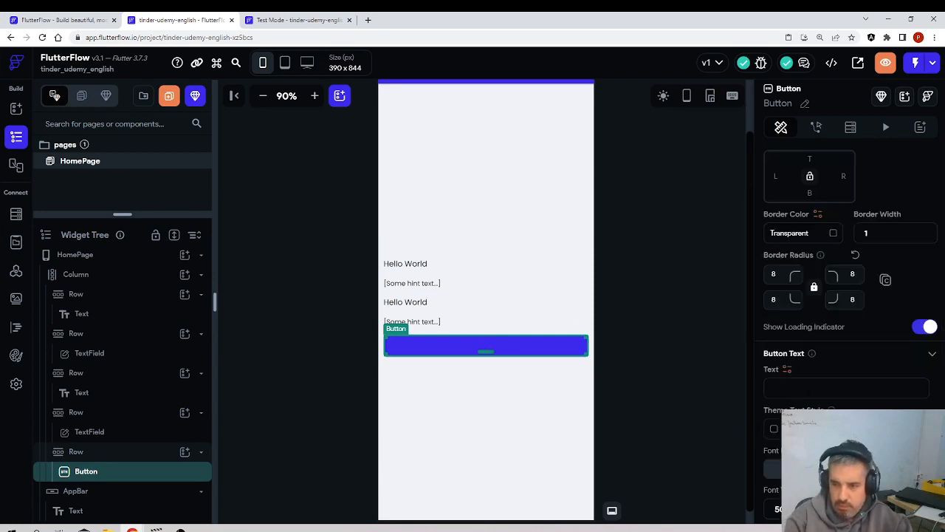
pyautogui.write('LOGIN')
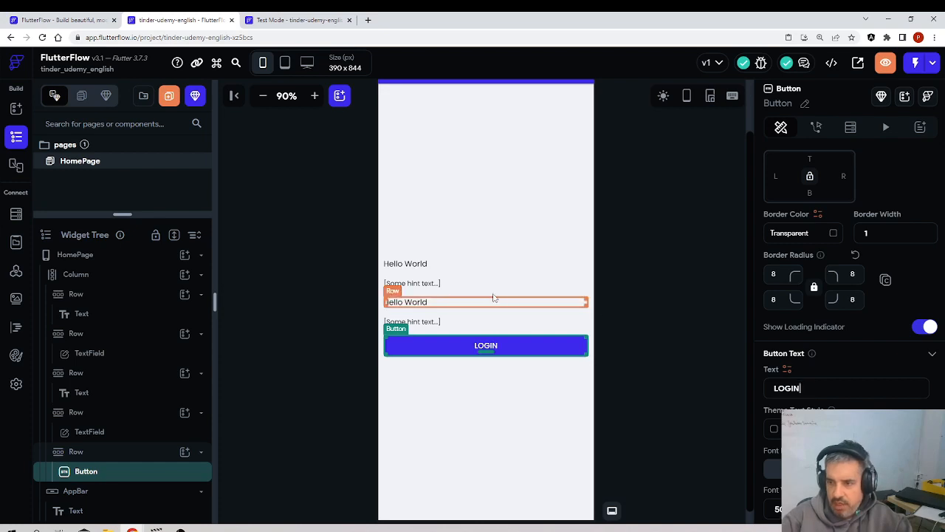
# Replace the text of the Text widget in the first Row with eMAIL.
pyautogui.click(477, 266)
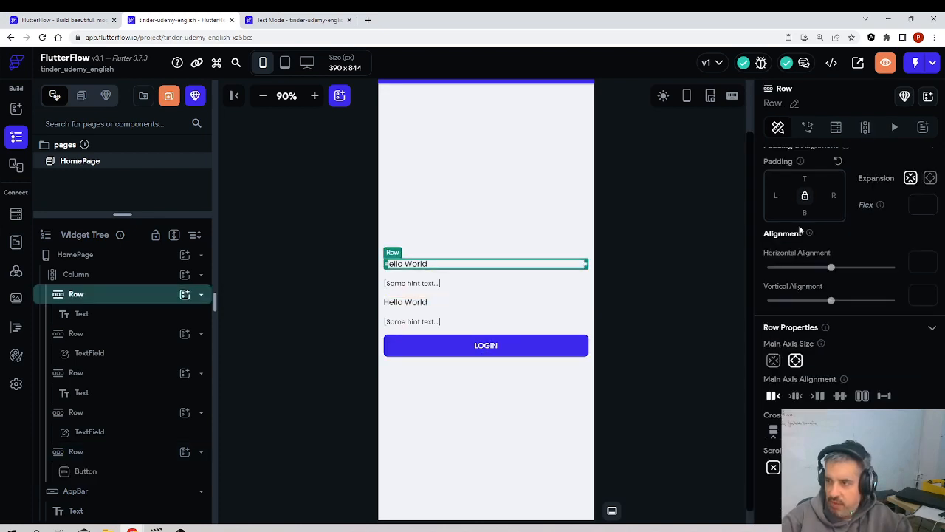
pyautogui.scroll(1, 549, 281)
pyautogui.scroll(1, 814, 266)
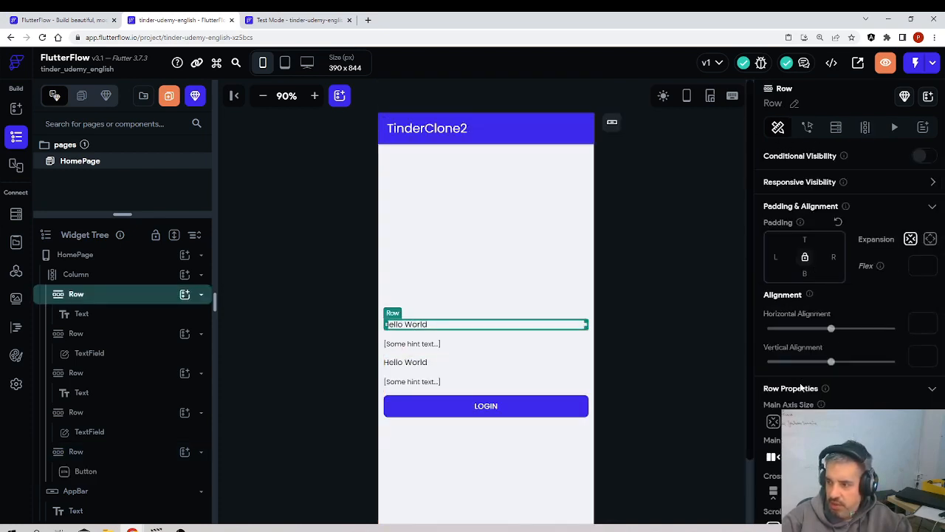
pyautogui.scroll(-1, 801, 386)
pyautogui.scroll(1, 801, 385)
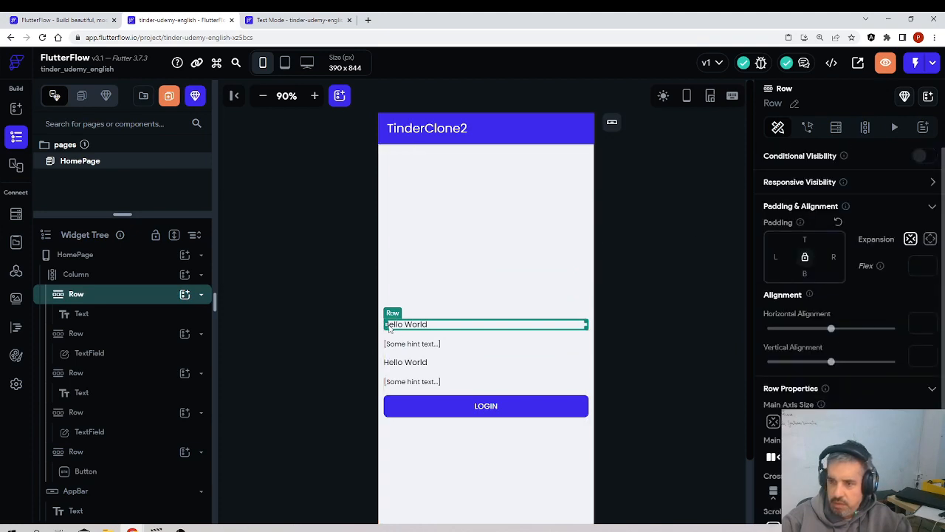
pyautogui.click(115, 316)
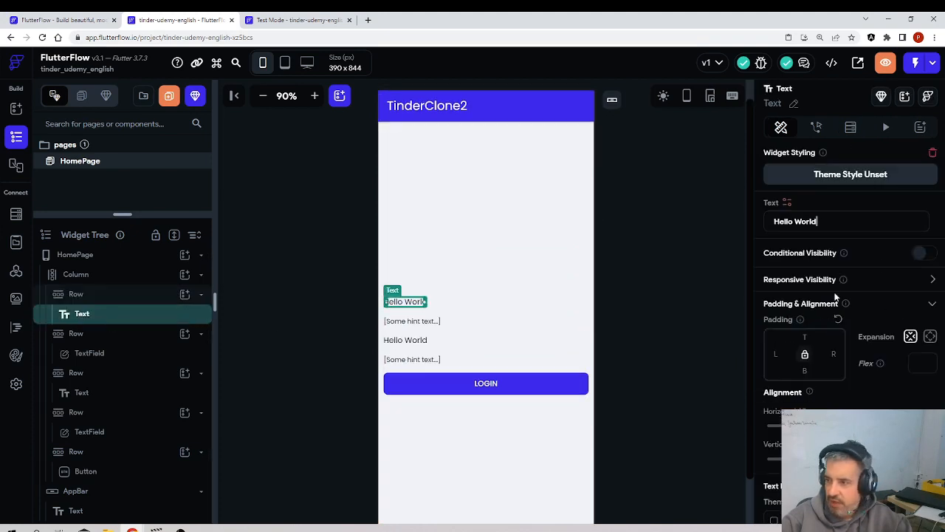
pyautogui.press('BackSpace')
pyautogui.press('BackSpace')
pyautogui.press('BackSpace')
pyautogui.press('BackSpace')
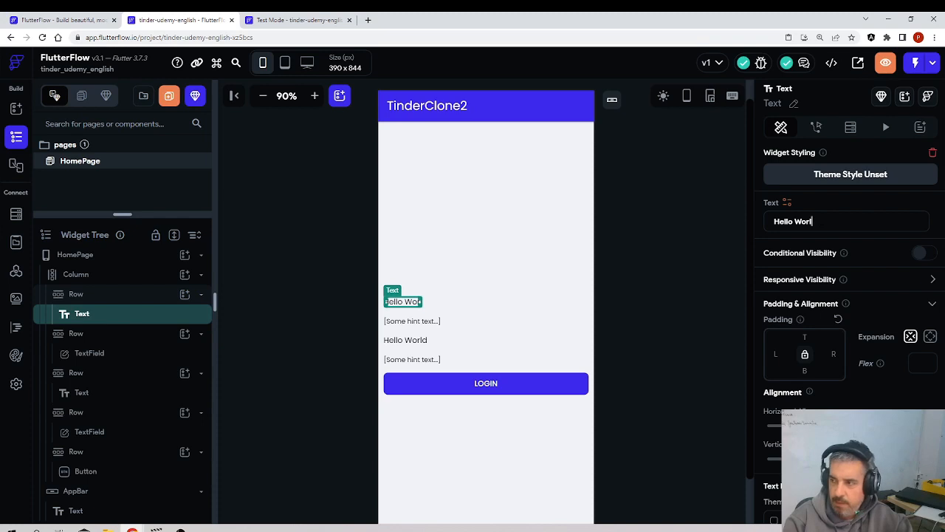
pyautogui.press('BackSpace')
pyautogui.press('BackSpace')
pyautogui.press('BackSpace')
pyautogui.press('BackSpace')
pyautogui.press('BackSpace')
pyautogui.press('BackSpace')
pyautogui.press('BackSpace')
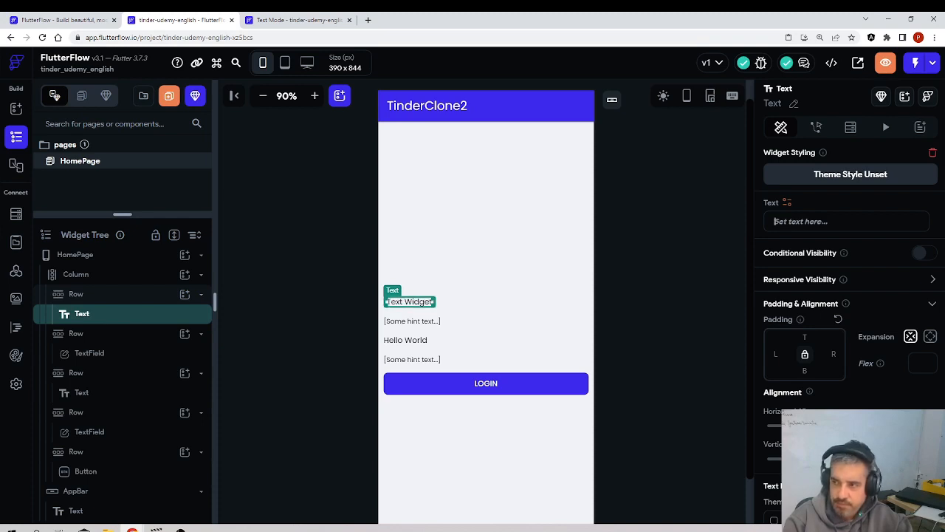
pyautogui.write('eMAIL')
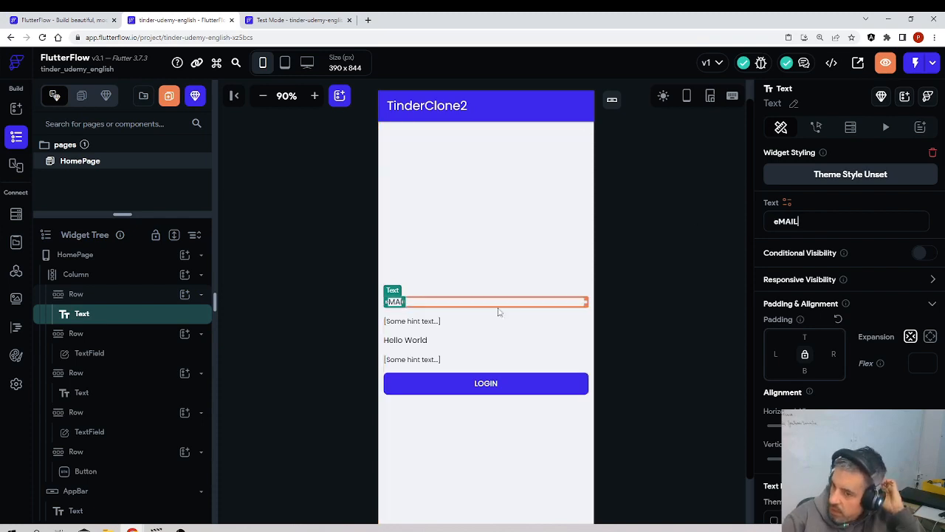
pyautogui.click(427, 325)
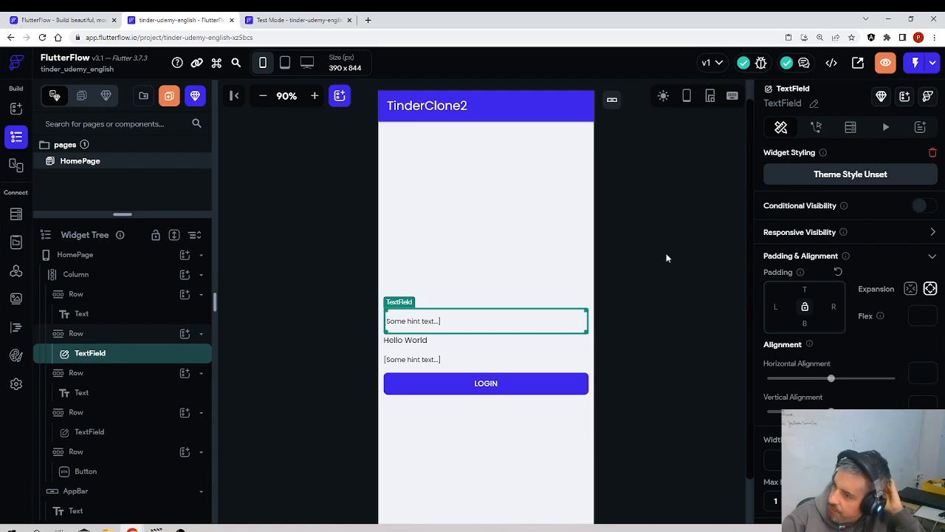
# Replace the hint text of the TextField in the second Row with a sample email address.
pyautogui.scroll(-3, 847, 339)
pyautogui.scroll(-3, 835, 380)
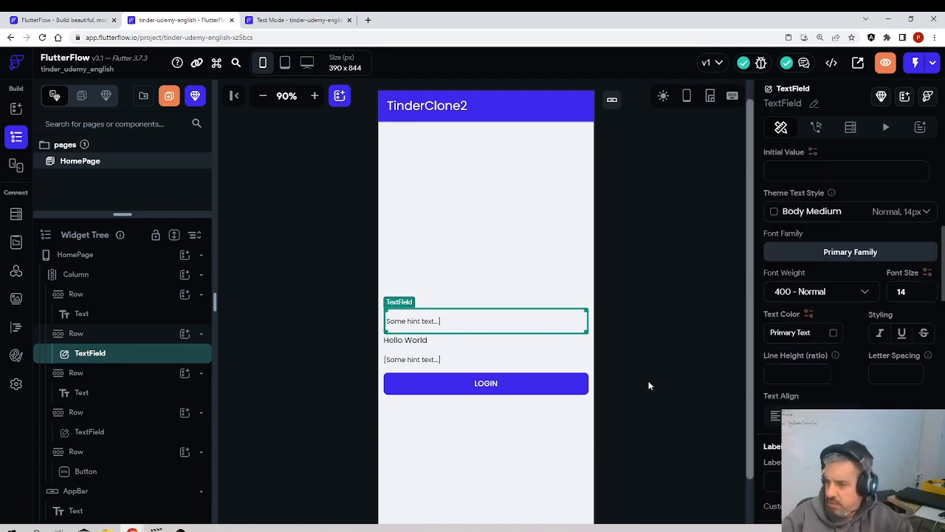
pyautogui.scroll(-3, 820, 356)
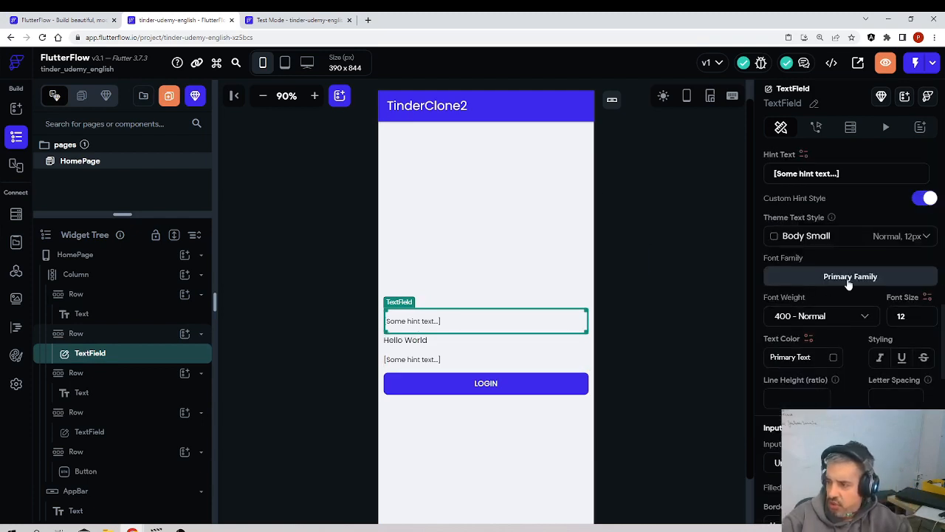
pyautogui.scroll(3, 845, 310)
pyautogui.scroll(-3, 842, 333)
pyautogui.scroll(-3, 842, 333)
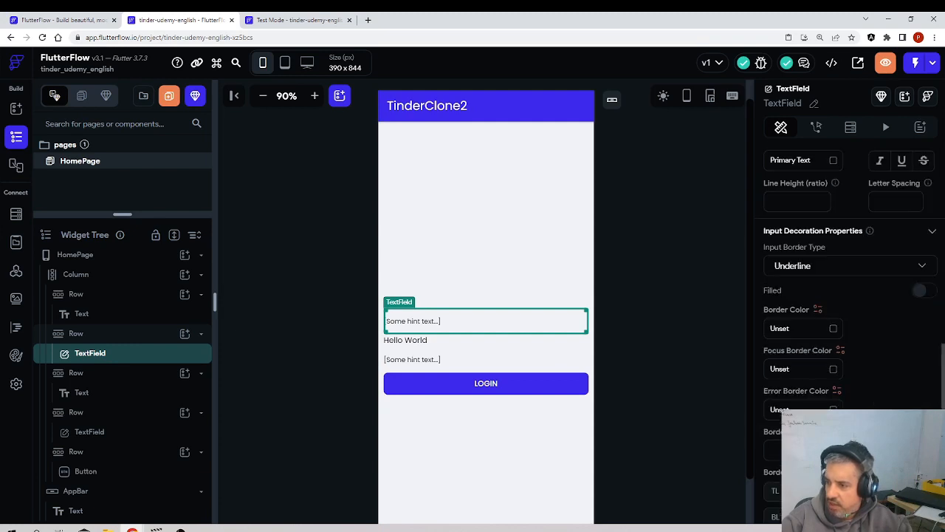
pyautogui.scroll(-5, 827, 371)
pyautogui.scroll(15, 827, 372)
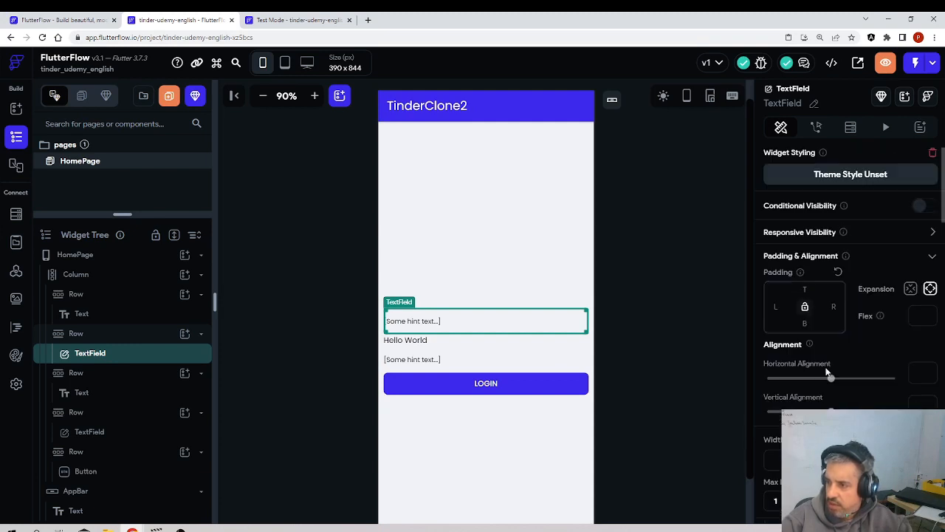
pyautogui.scroll(-3, 896, 249)
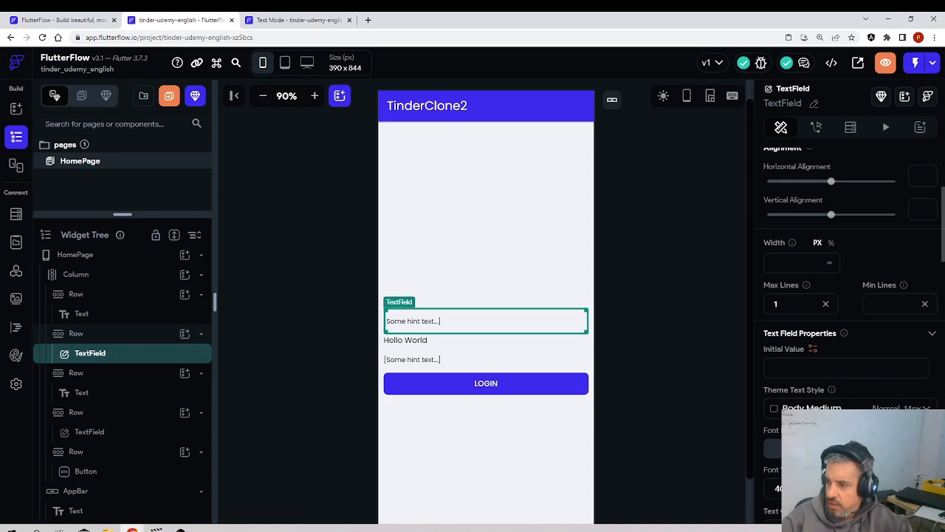
pyautogui.scroll(-5, 862, 347)
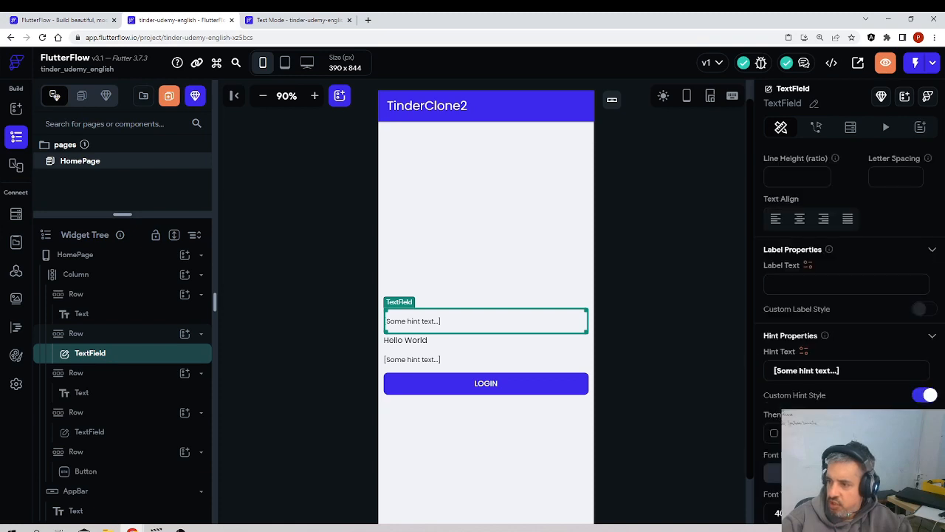
pyautogui.press('BackSpace')
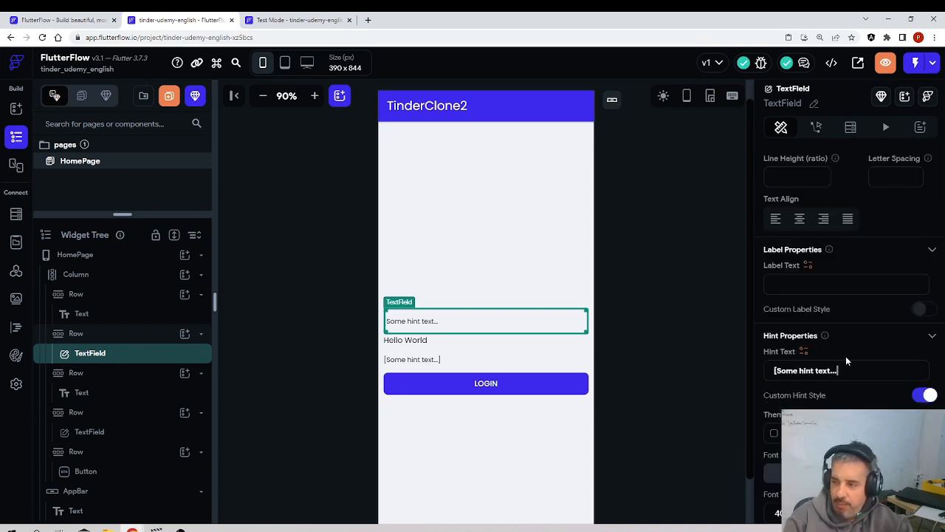
pyautogui.press('BackSpace')
pyautogui.press('BackSpace')
pyautogui.press('BackSpace')
pyautogui.press('BackSpace')
pyautogui.press('BackSpace')
pyautogui.press('BackSpace')
pyautogui.press('BackSpace')
pyautogui.press('BackSpace')
pyautogui.press('BackSpace')
pyautogui.press('BackSpace')
pyautogui.press('BackSpace')
pyautogui.press('BackSpace')
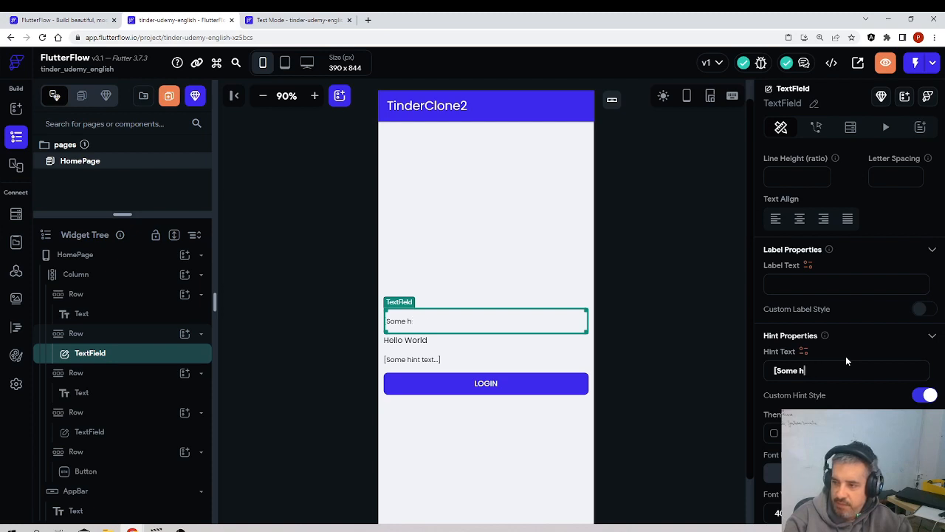
pyautogui.press('BackSpace')
pyautogui.write('EMAIL')
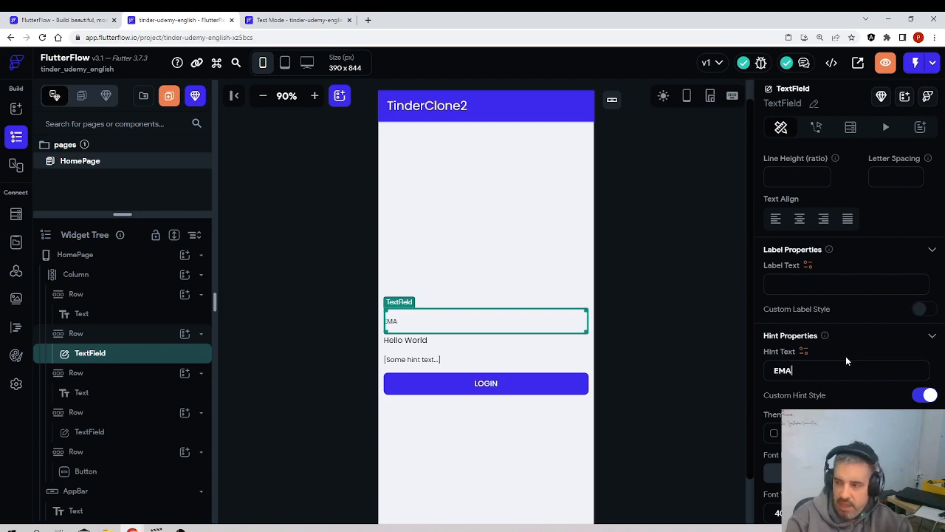
pyautogui.press('BackSpace')
pyautogui.press('BackSpace')
pyautogui.press('BackSpace')
pyautogui.press('BackSpace')
pyautogui.press('BackSpace')
pyautogui.write('e')
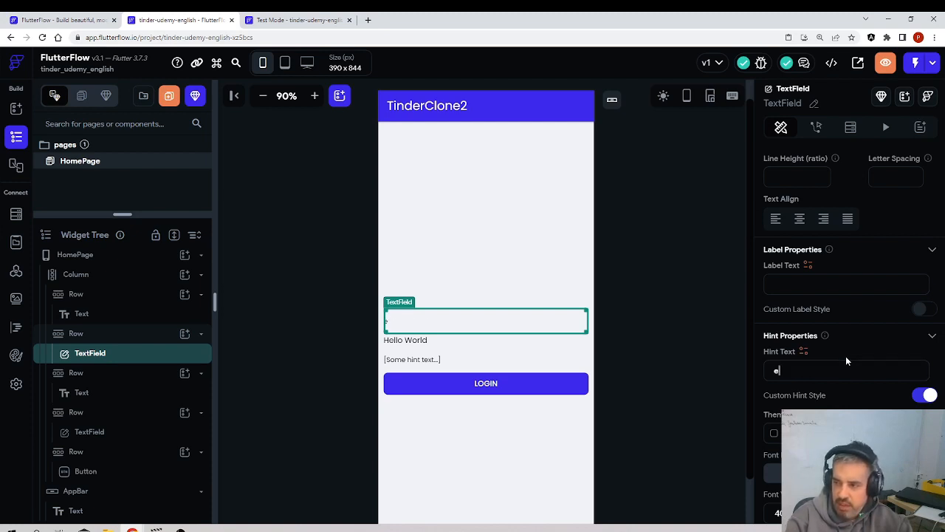
pyautogui.write('mail@email.com')
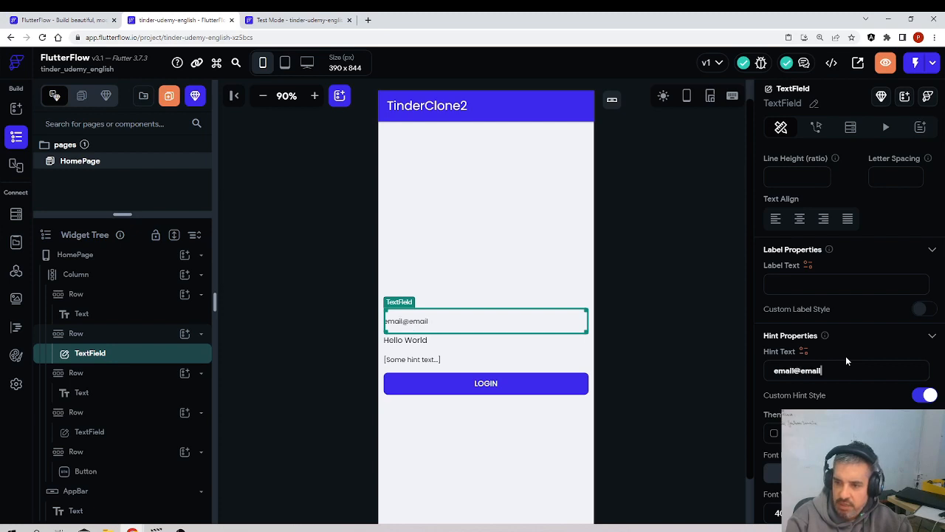
# Centre the contents of the first Row, which holds the eMAIL text, along its main axis.
pyautogui.click(428, 340)
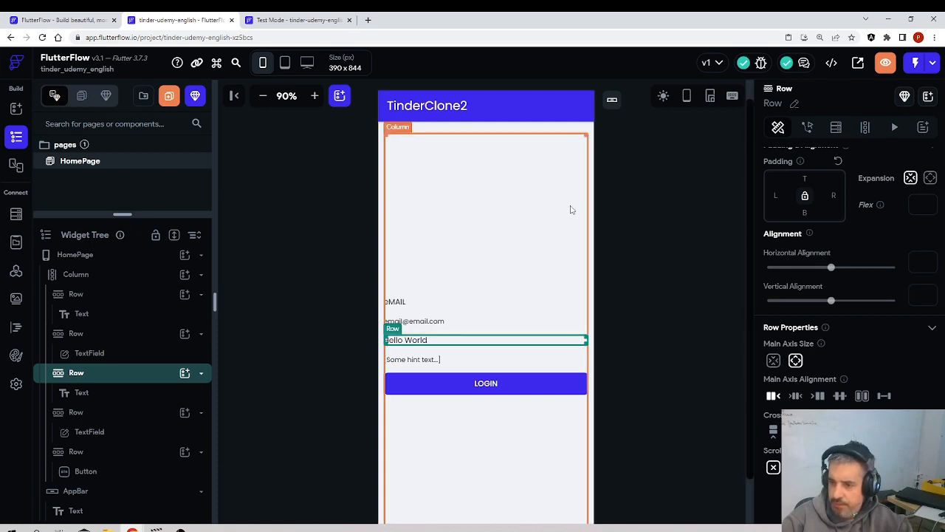
pyautogui.click(502, 321)
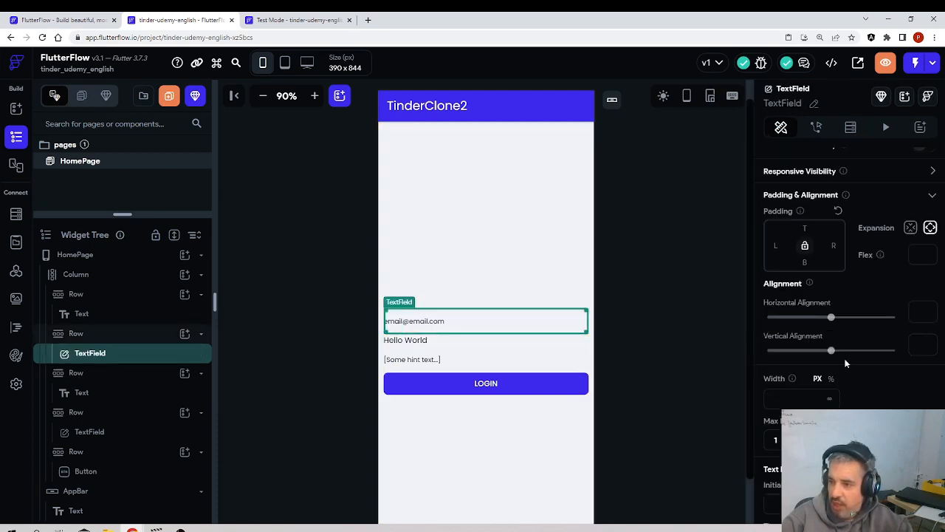
pyautogui.scroll(-3, 846, 362)
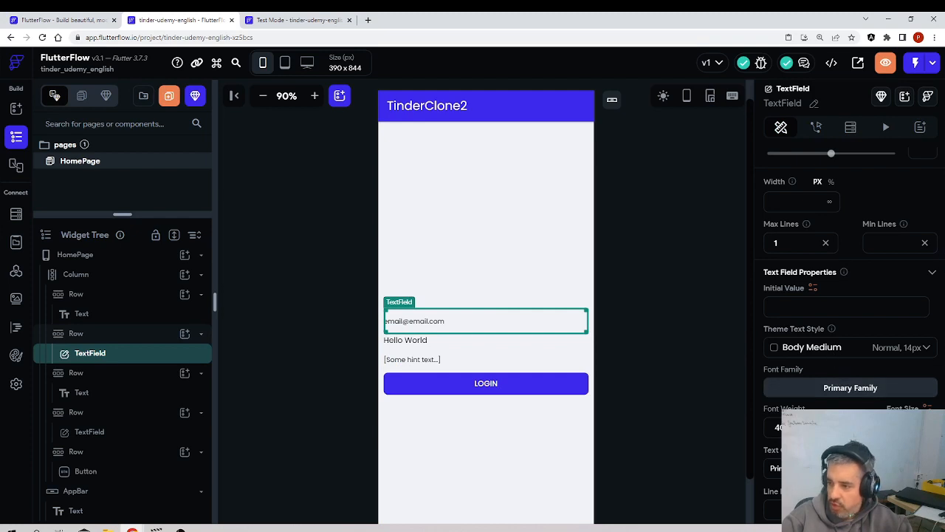
pyautogui.scroll(-3, 793, 294)
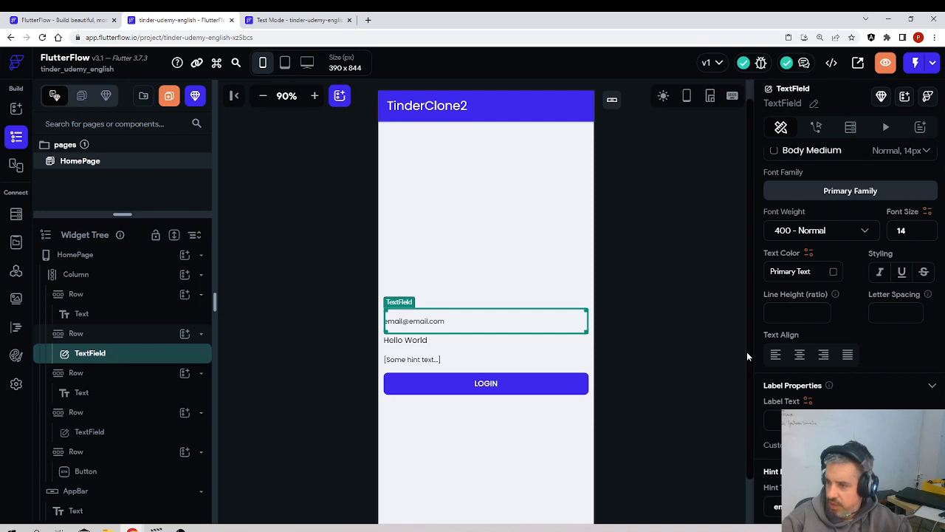
pyautogui.click(460, 304)
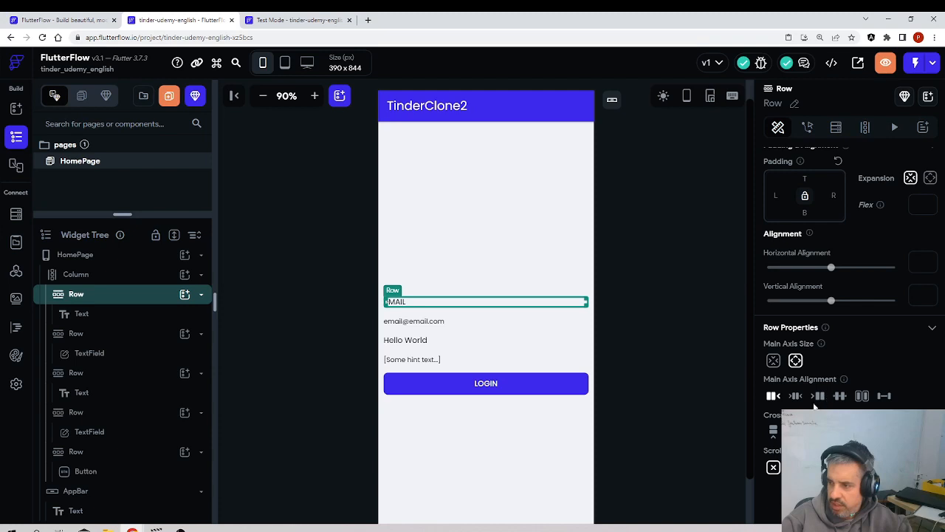
pyautogui.click(91, 275)
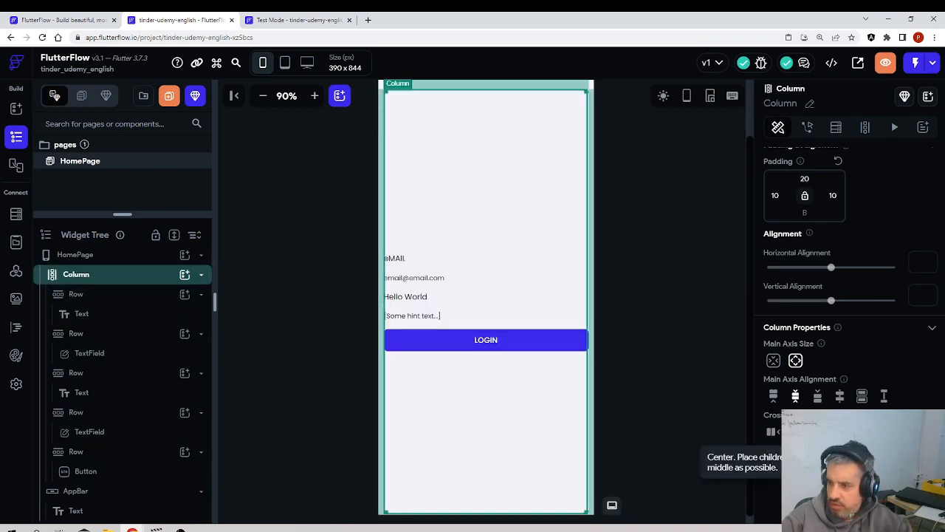
pyautogui.scroll(2, 834, 362)
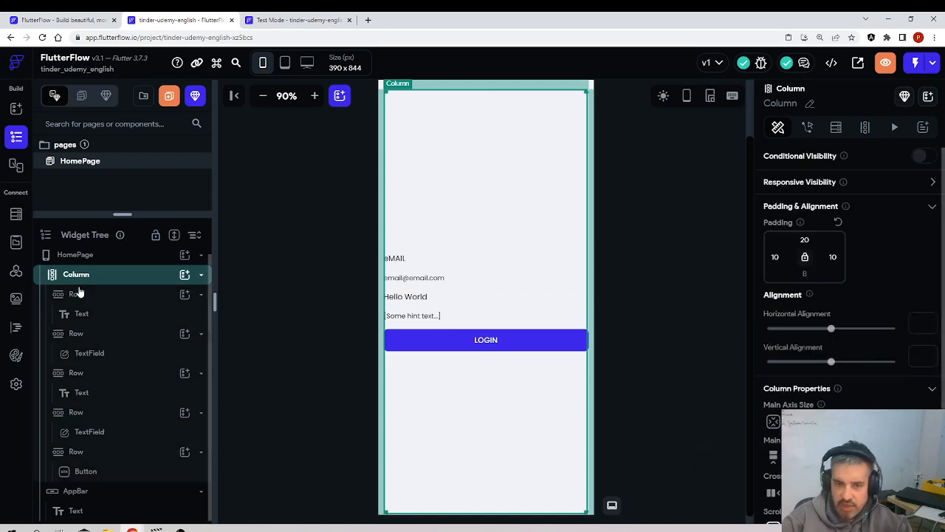
pyautogui.click(130, 300)
pyautogui.scroll(-1, 768, 362)
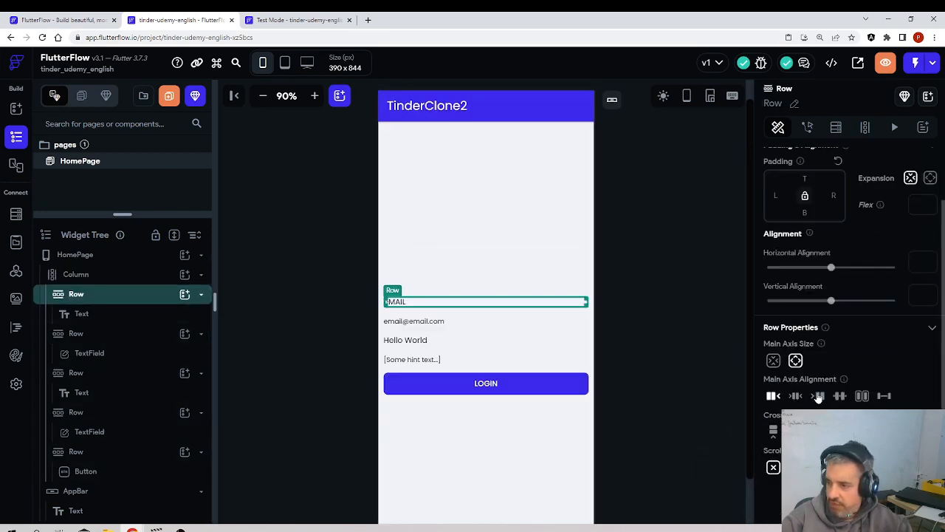
pyautogui.click(796, 396)
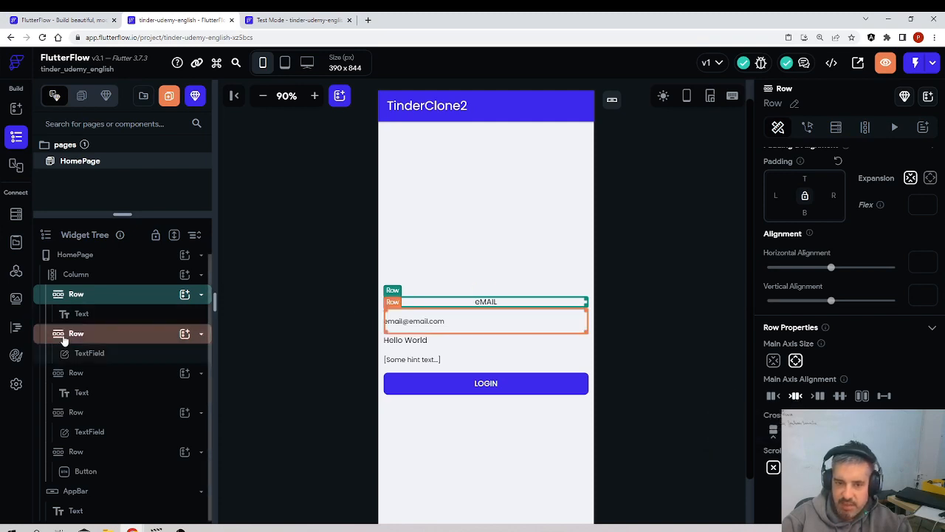
# Centre the second Row's contents along its main axis and centre-align the text of its TextField.
pyautogui.click(82, 334)
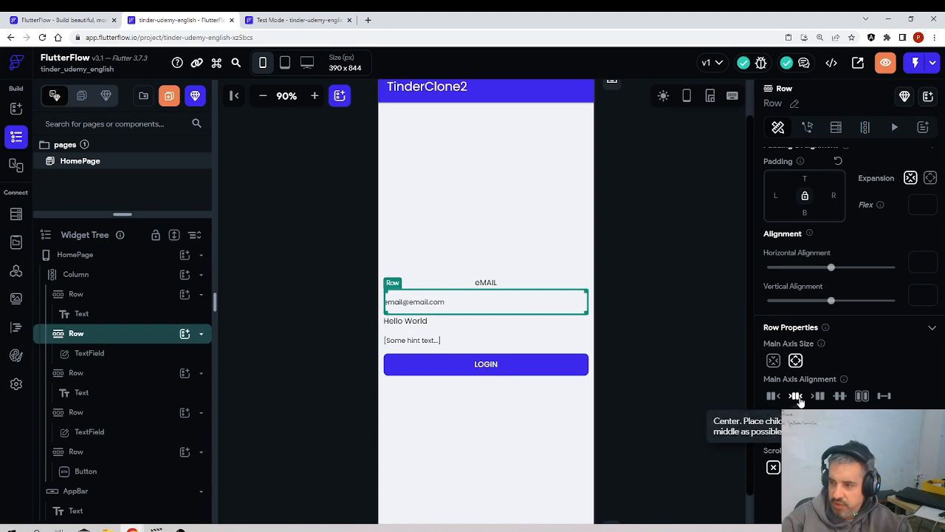
pyautogui.click(88, 353)
pyautogui.scroll(-3, 819, 328)
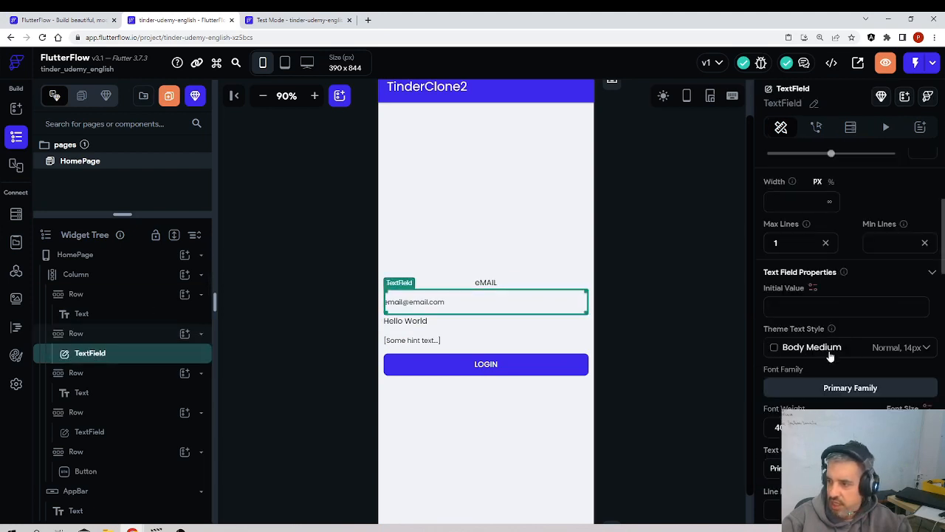
pyautogui.scroll(-3, 820, 357)
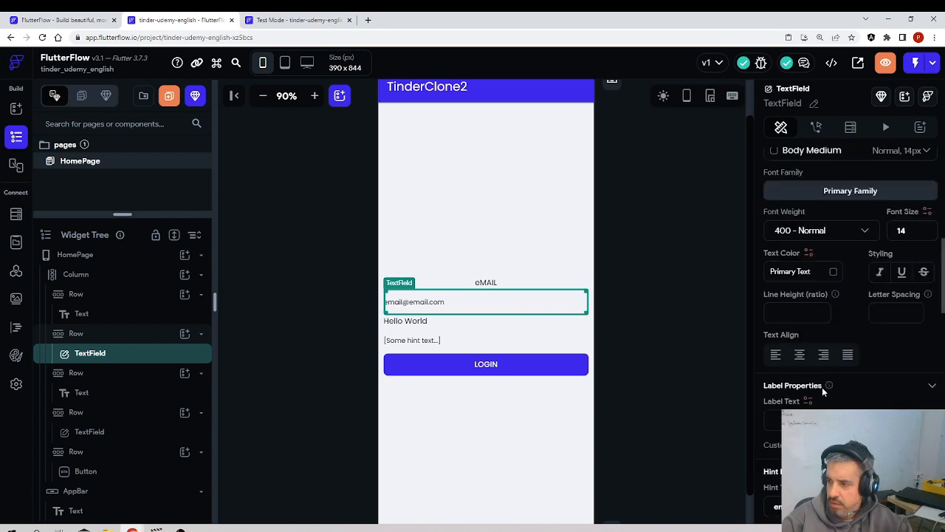
pyautogui.click(801, 356)
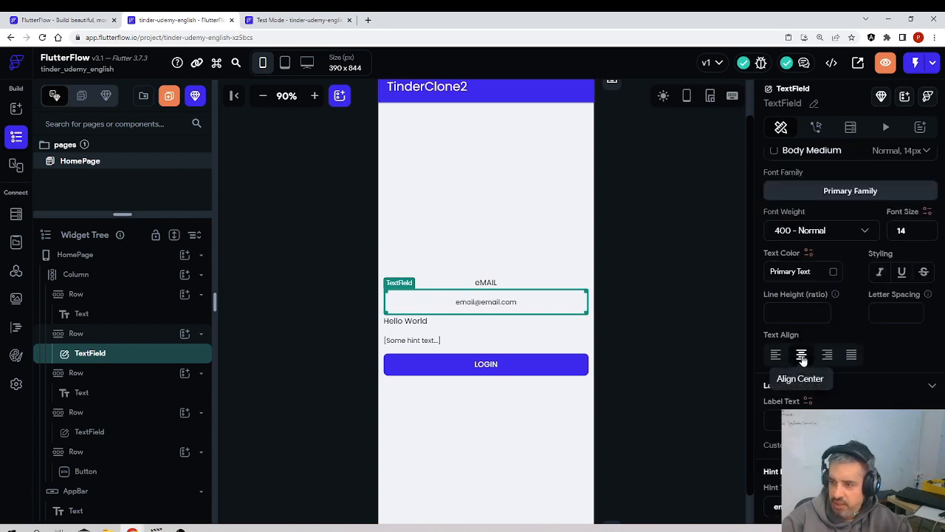
# Centre the contents of the third Row, which holds the Hello World text, along its main axis.
pyautogui.click(105, 374)
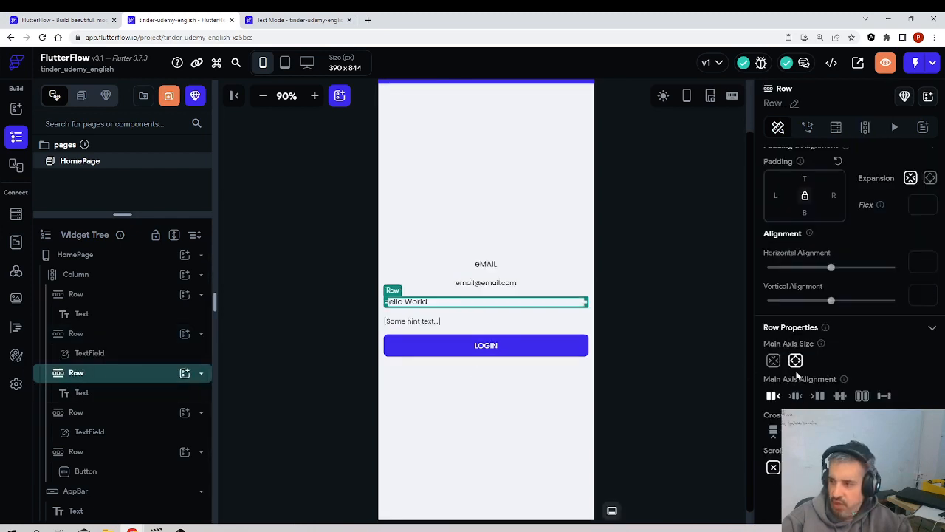
pyautogui.click(105, 392)
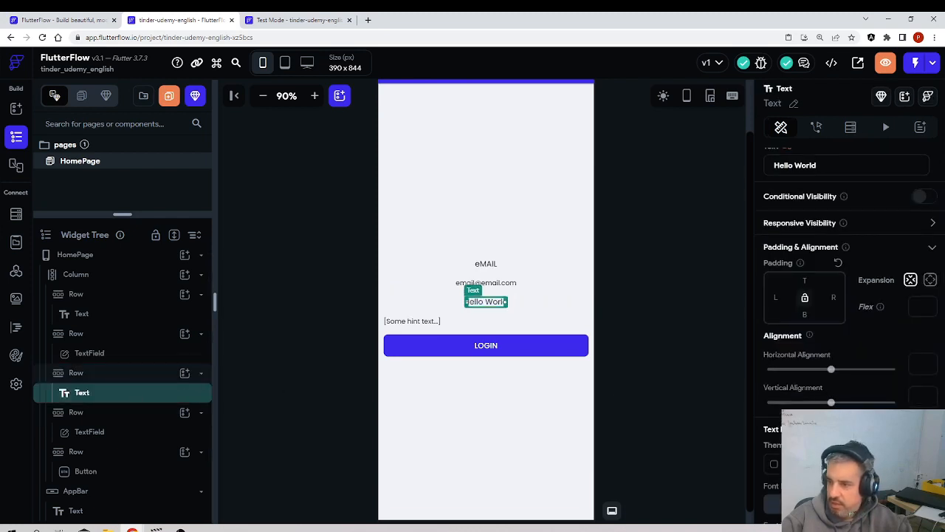
pyautogui.scroll(-3, 832, 390)
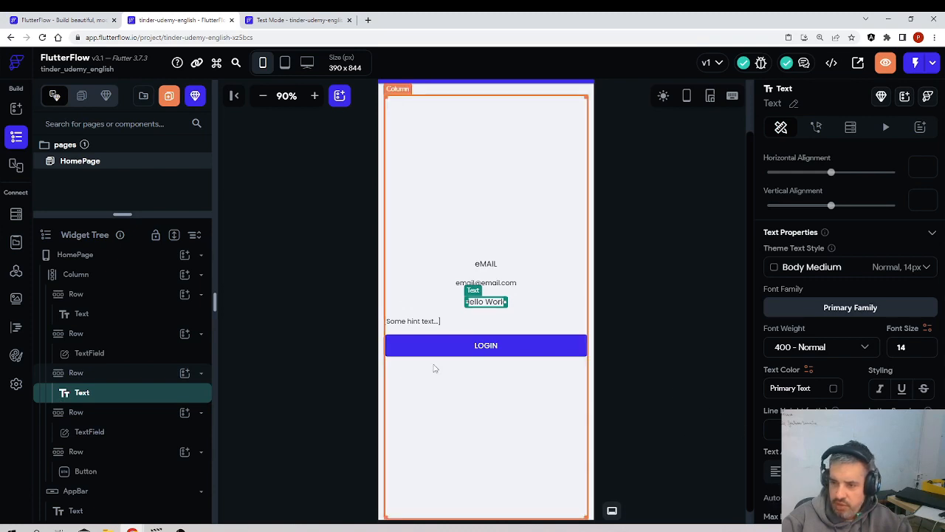
# Centre-align the text of the TextField in the fourth Row, just above the LOGIN button.
pyautogui.click(410, 323)
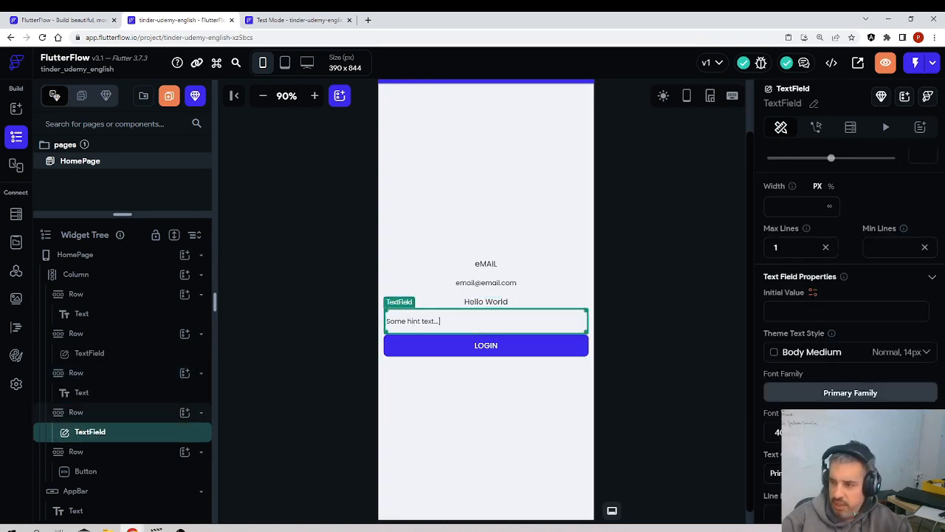
pyautogui.scroll(-3, 833, 345)
pyautogui.click(801, 358)
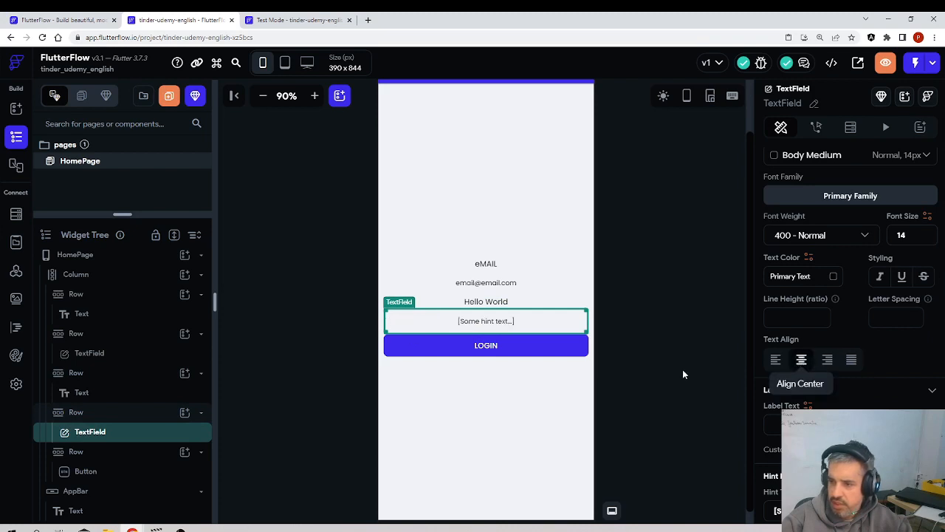
# Replace the text of the Text widget in the first Row with Email.
pyautogui.click(512, 288)
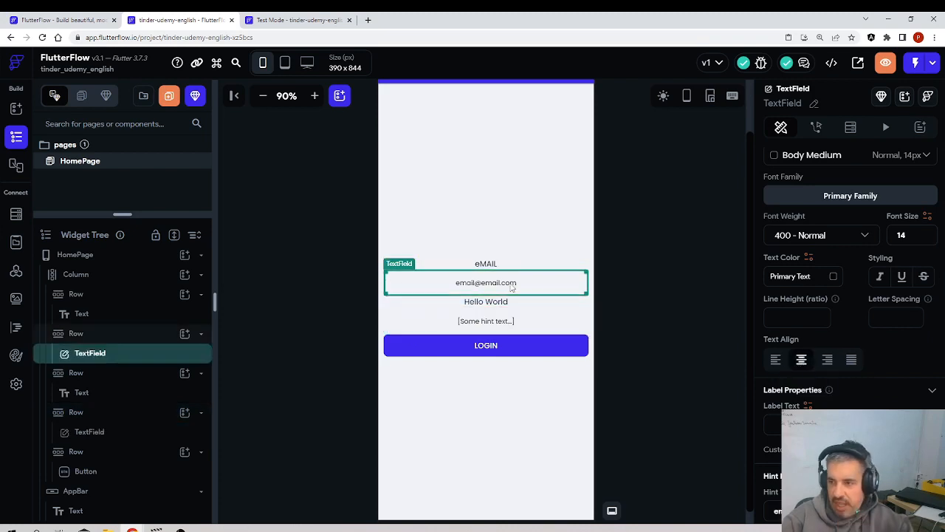
pyautogui.click(487, 271)
pyautogui.click(486, 264)
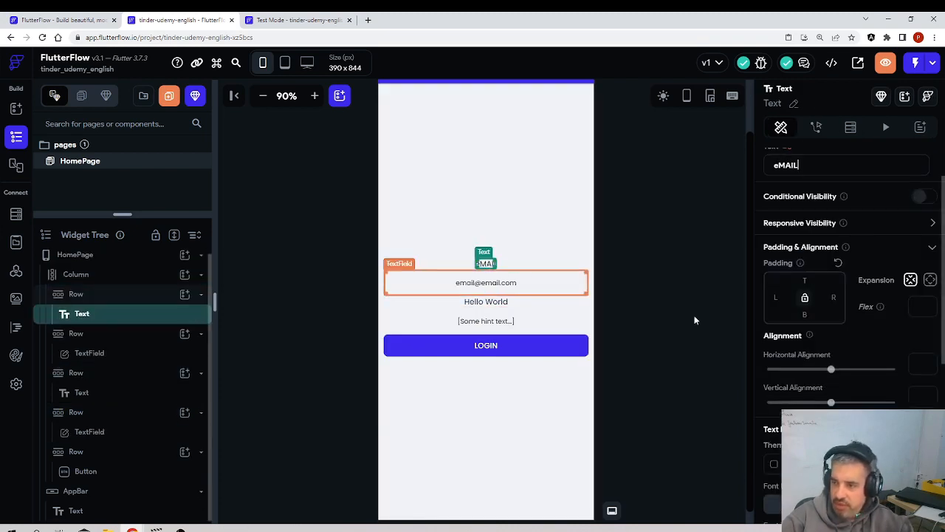
pyautogui.scroll(2, 808, 254)
pyautogui.click(808, 221)
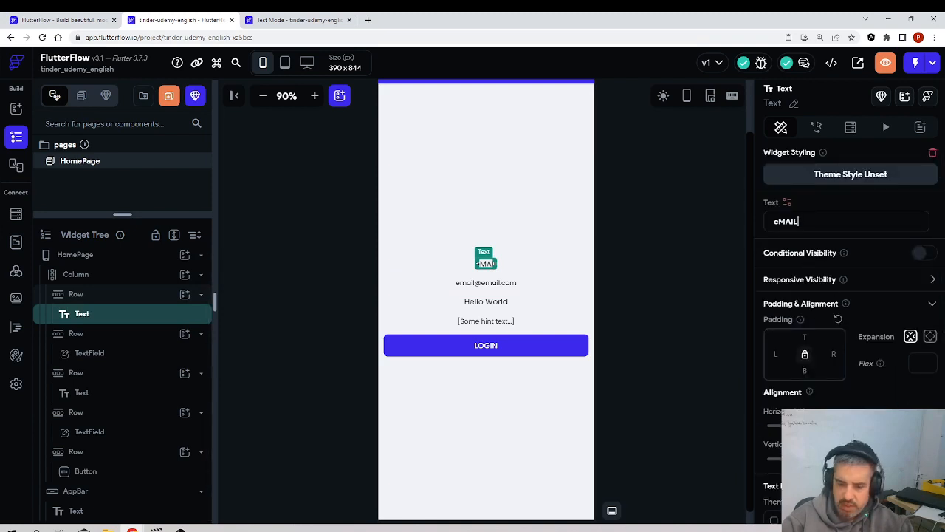
pyautogui.press('BackSpace')
pyautogui.press('BackSpace')
pyautogui.press('BackSpace')
pyautogui.press('BackSpace')
pyautogui.press('BackSpace')
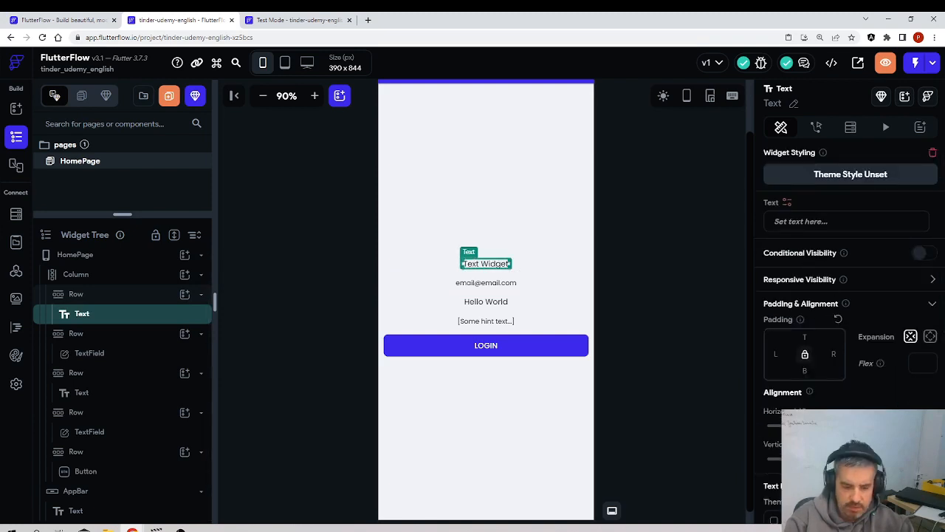
pyautogui.write('e')
pyautogui.press('BackSpace')
pyautogui.write('E')
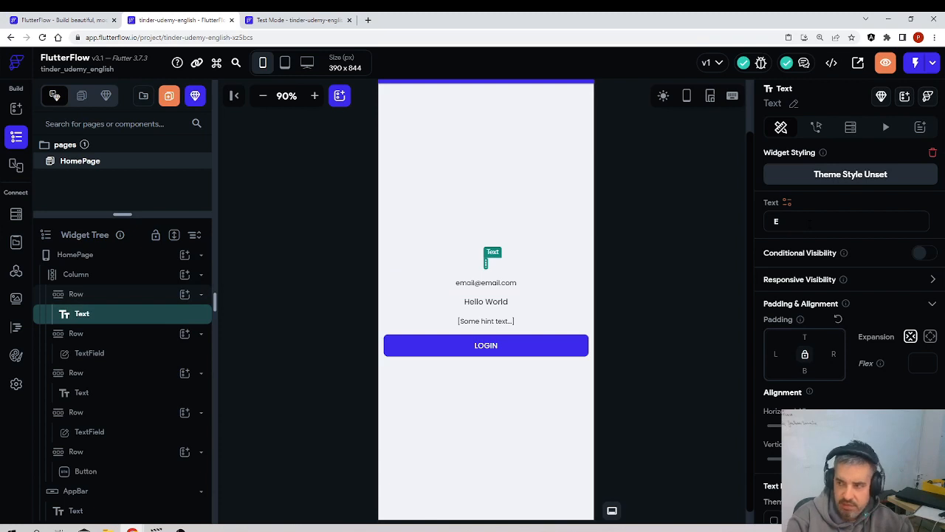
pyautogui.write('mail')
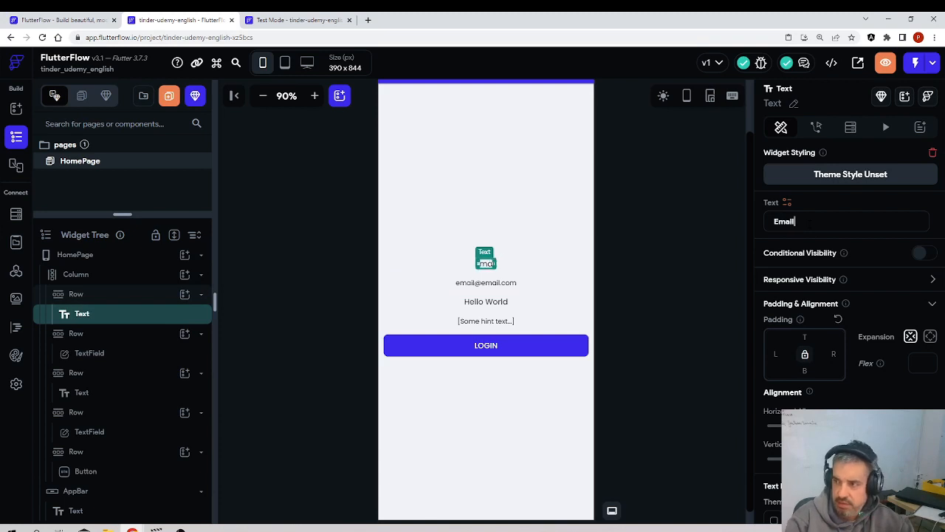
# Set the border color of the TextField below the Email label to black, #000000.
pyautogui.click(514, 286)
pyautogui.scroll(-3, 882, 335)
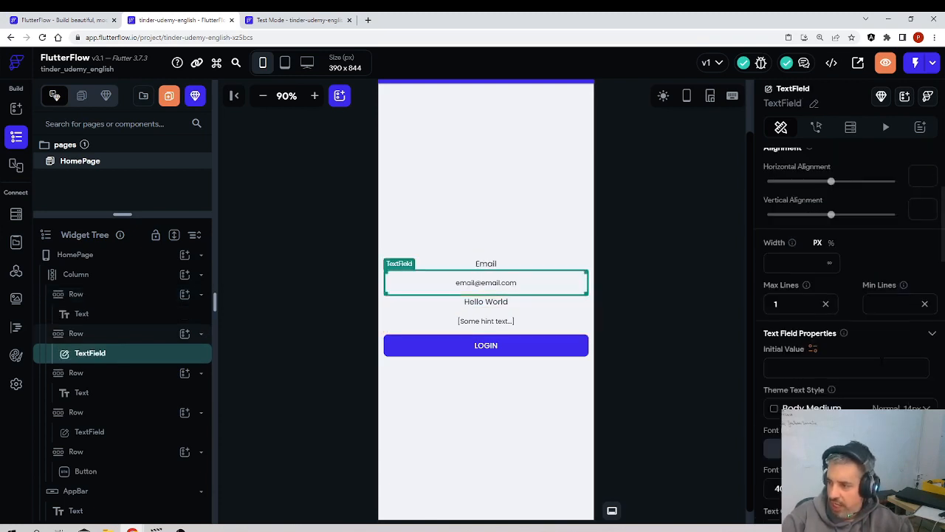
pyautogui.scroll(-3, 840, 357)
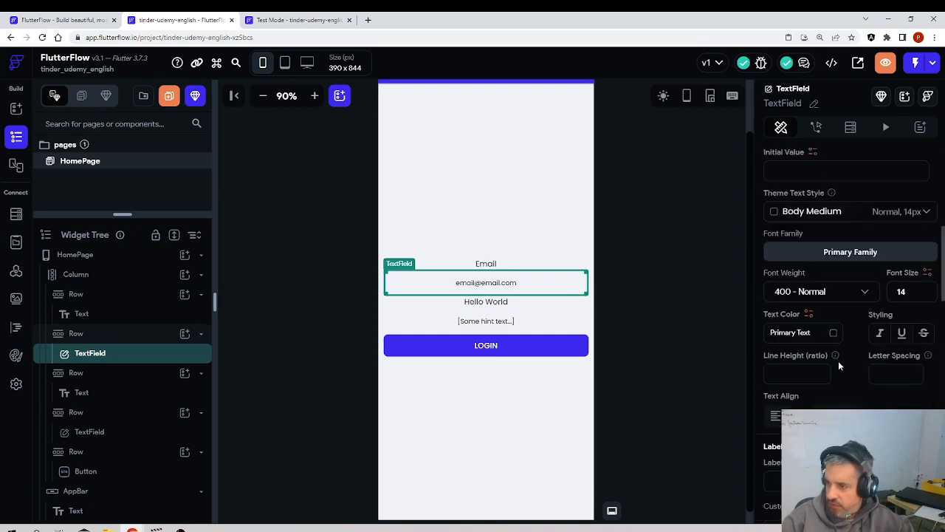
pyautogui.scroll(-3, 825, 353)
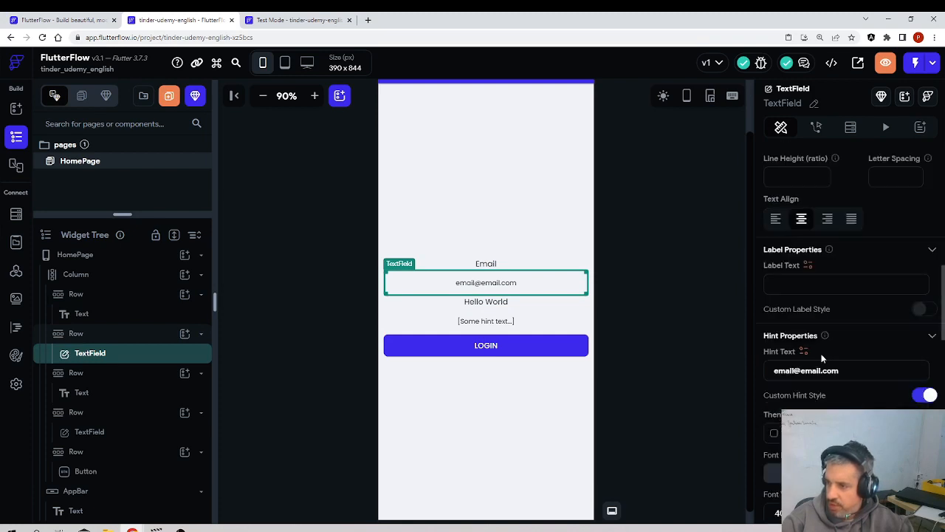
pyautogui.scroll(-3, 825, 404)
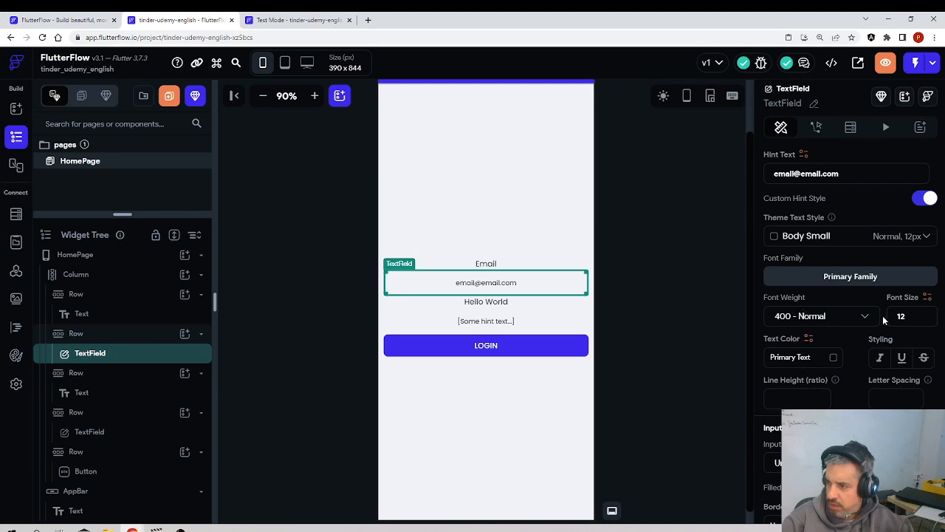
pyautogui.scroll(-3, 813, 374)
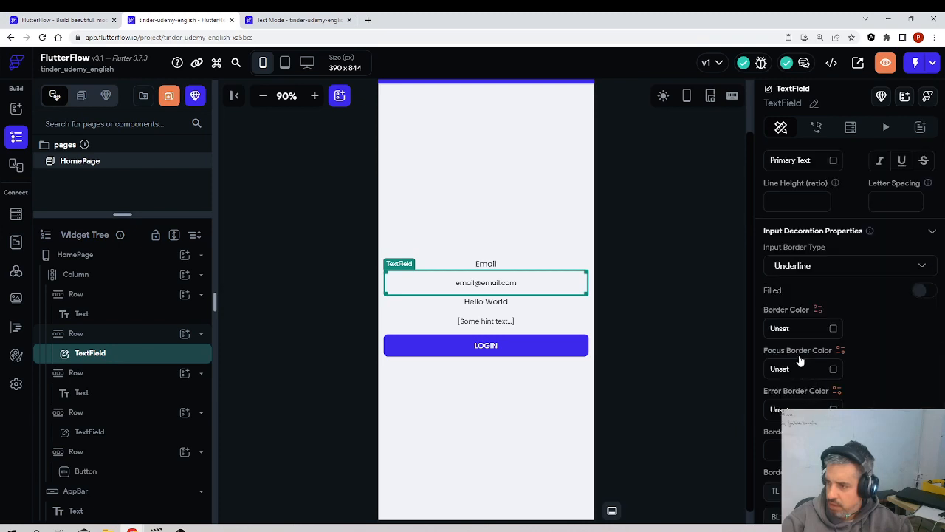
pyautogui.click(833, 329)
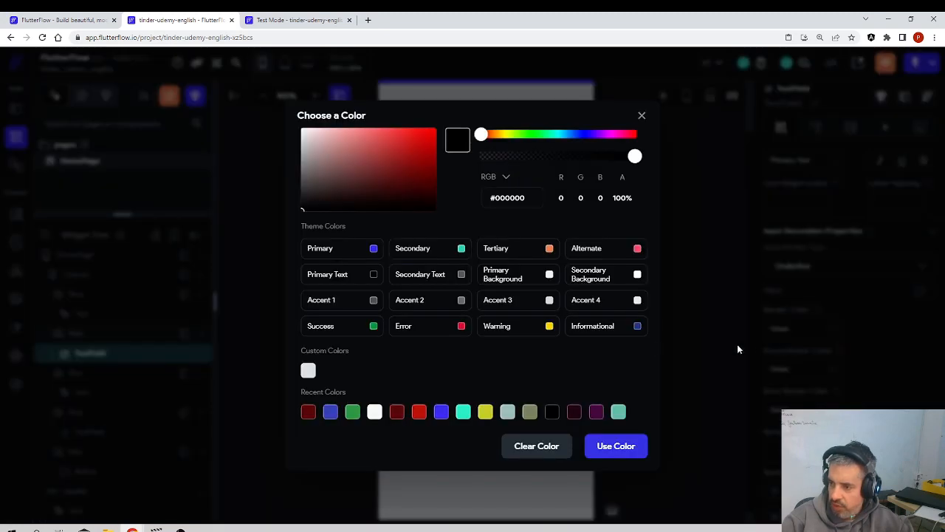
pyautogui.click(602, 446)
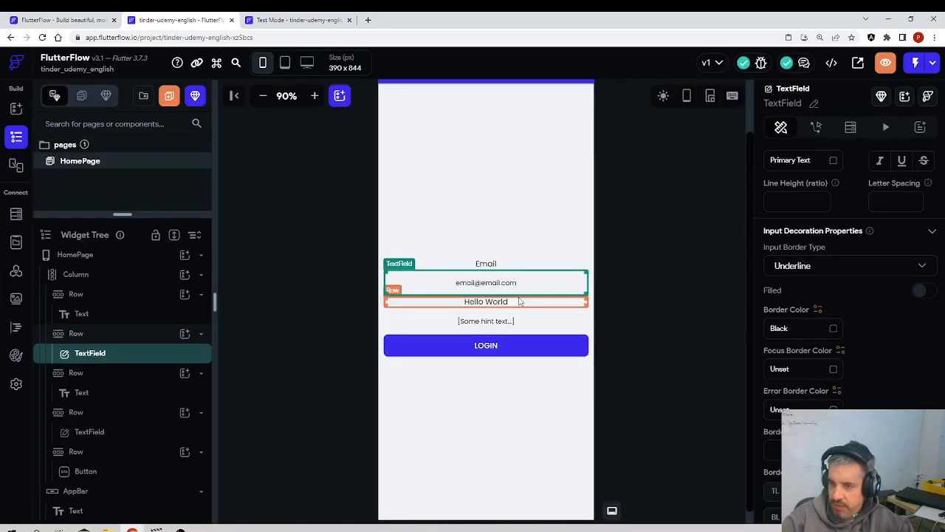
# Set the border width of the TextField below the Email label to 2.
pyautogui.click(574, 426)
pyautogui.click(532, 282)
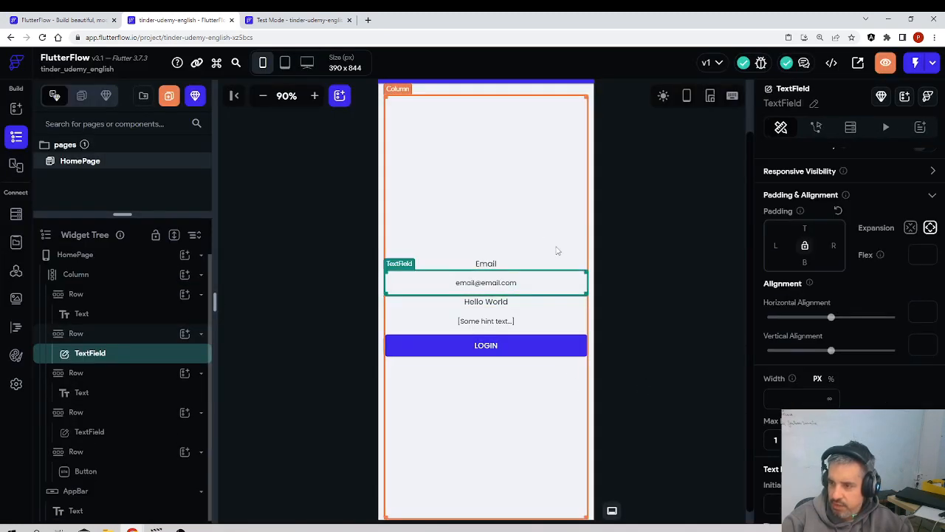
pyautogui.scroll(-10, 846, 377)
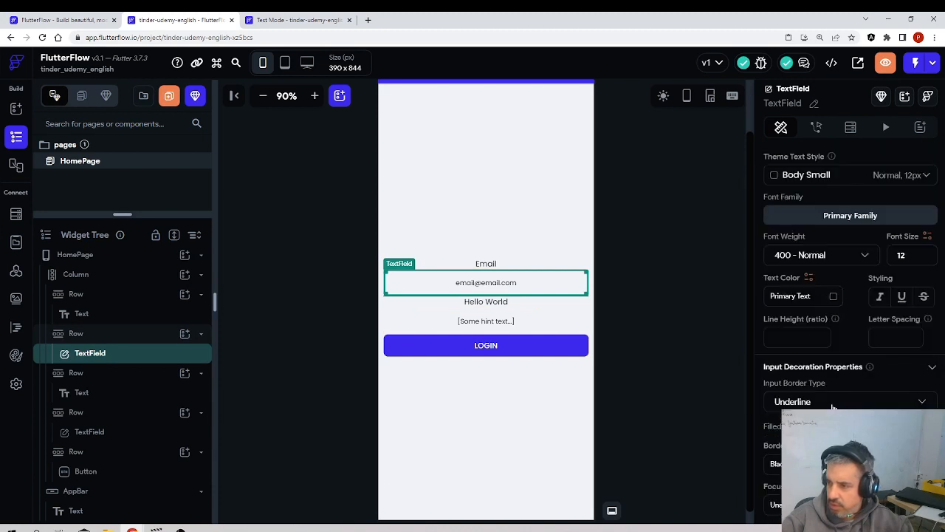
pyautogui.scroll(-3, 834, 402)
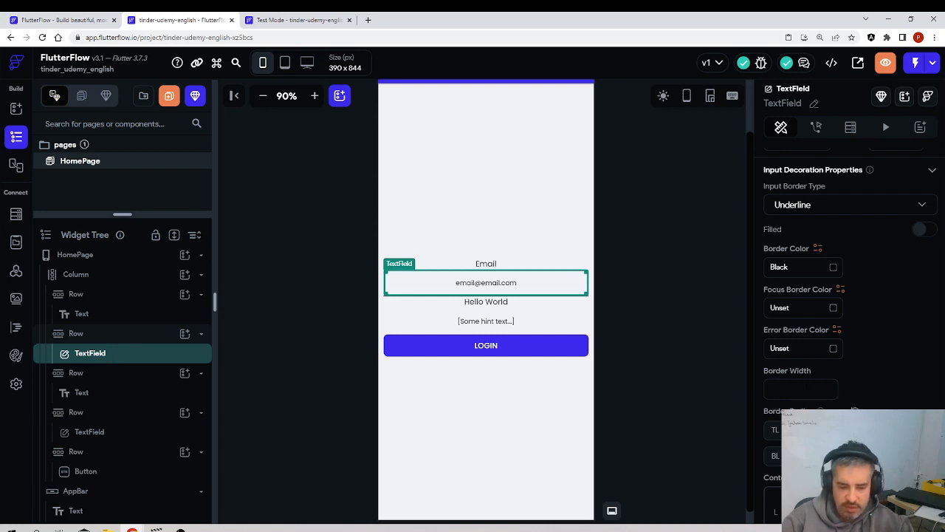
pyautogui.write('2')
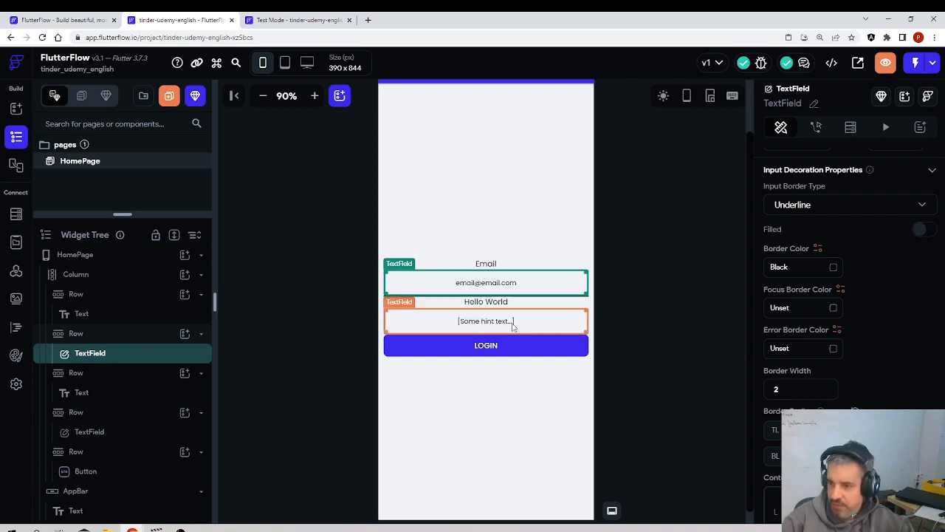
# Replace the Hello World text in the third Row with Password.
pyautogui.click(512, 327)
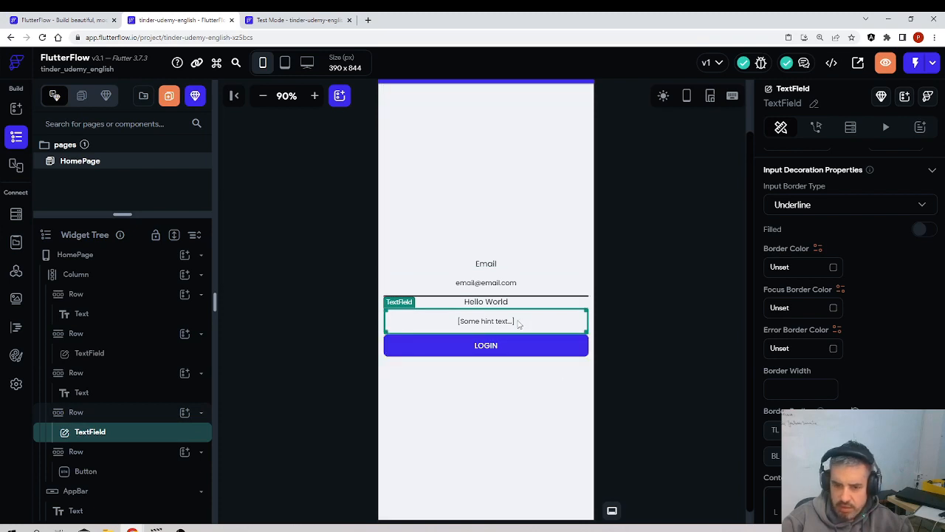
pyautogui.click(486, 302)
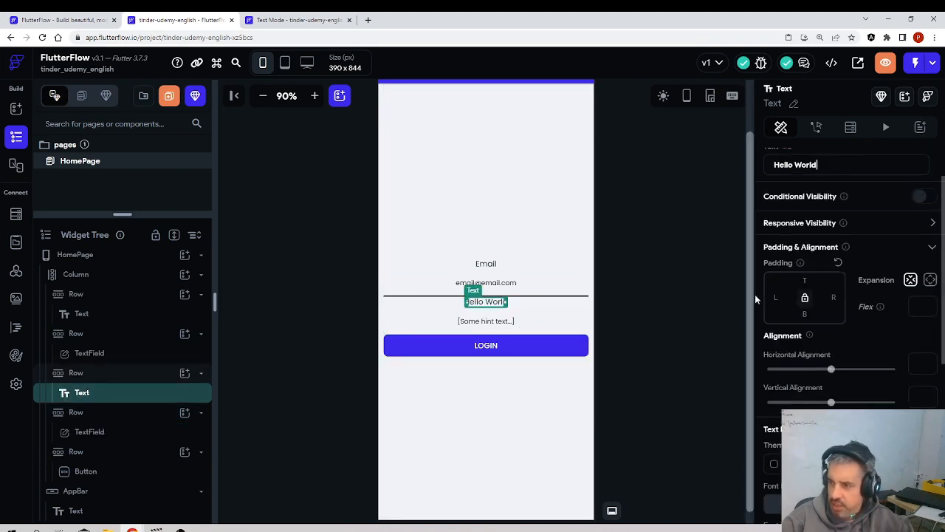
pyautogui.scroll(-4, 827, 369)
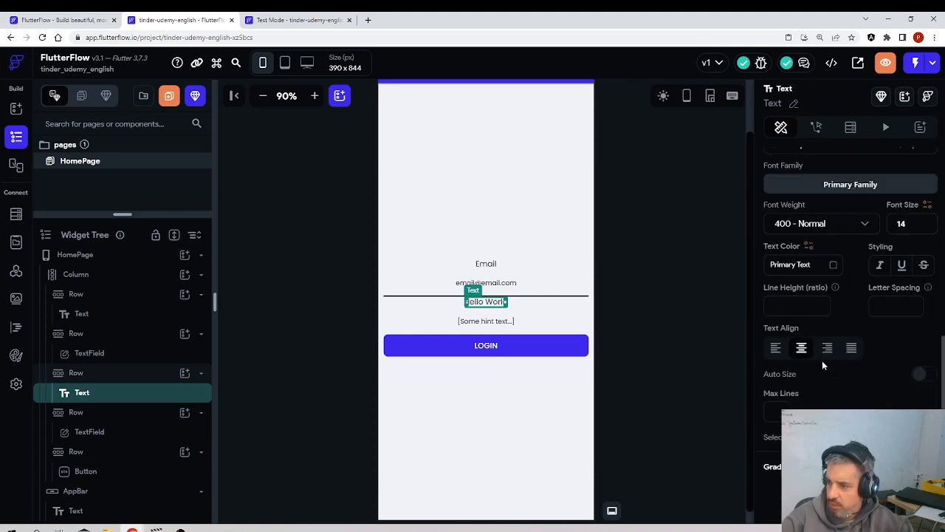
pyautogui.scroll(5, 822, 354)
pyautogui.click(818, 221)
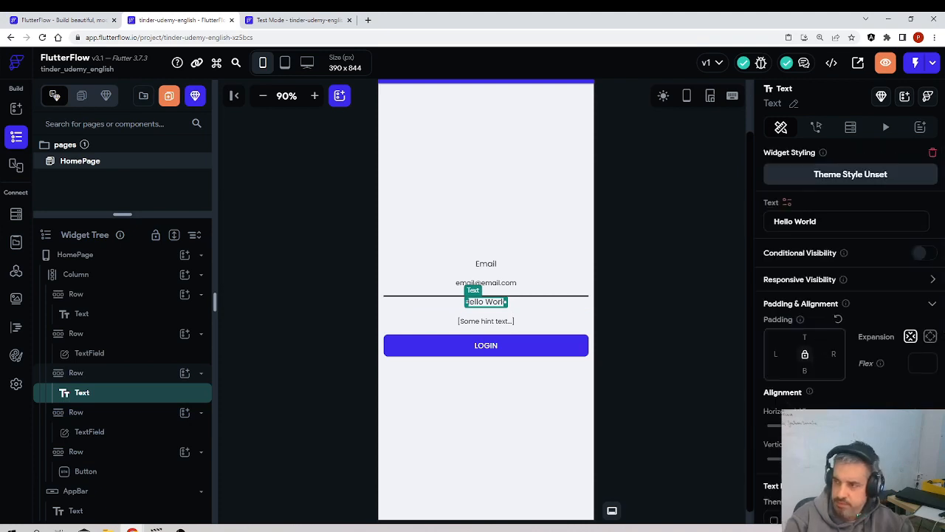
pyautogui.press('BackSpace')
pyautogui.press('BackSpace')
pyautogui.press('BackSpace')
pyautogui.press('BackSpace')
pyautogui.press('BackSpace')
pyautogui.press('BackSpace')
pyautogui.press('BackSpace')
pyautogui.press('BackSpace')
pyautogui.press('BackSpace')
pyautogui.press('BackSpace')
pyautogui.press('BackSpace')
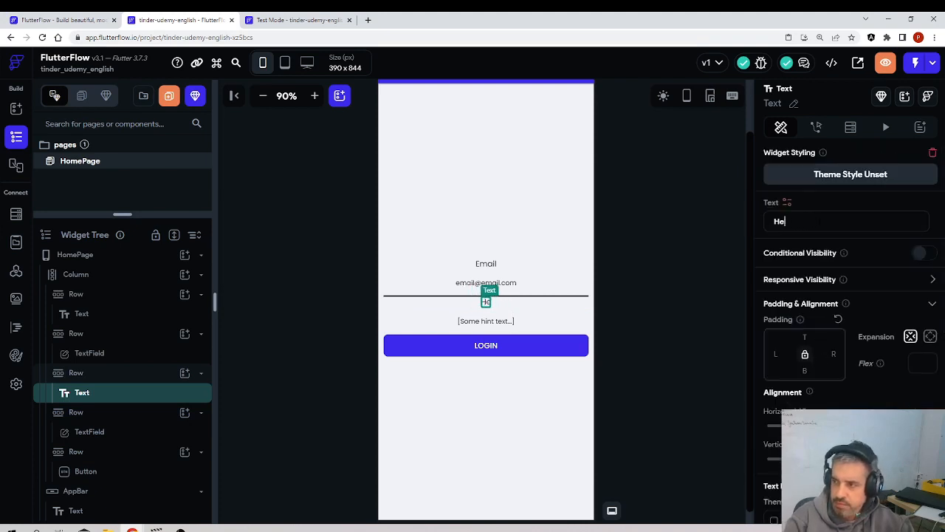
pyautogui.write('Pas')
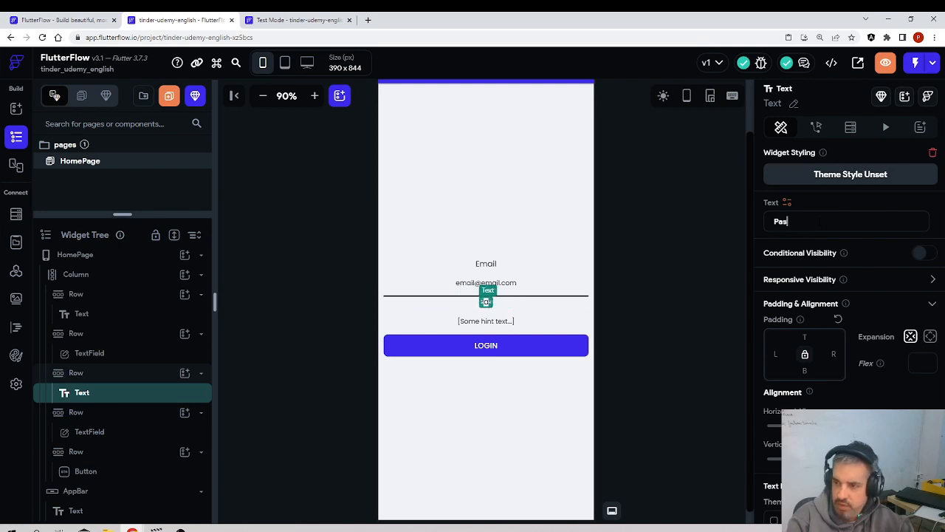
pyautogui.write('sword')
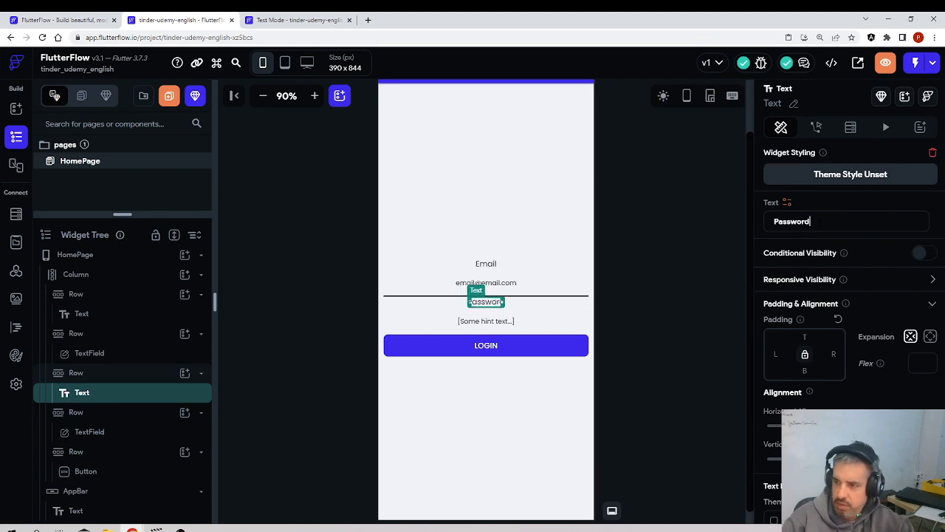
# Replace the hint text of the TextField above the LOGIN button with Password.
pyautogui.click(499, 322)
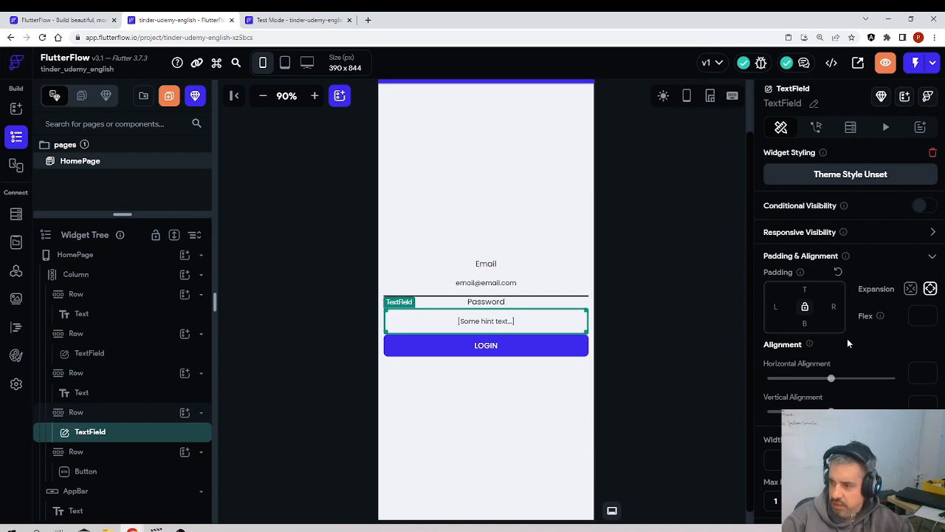
pyautogui.scroll(-3, 850, 344)
pyautogui.scroll(-4, 829, 384)
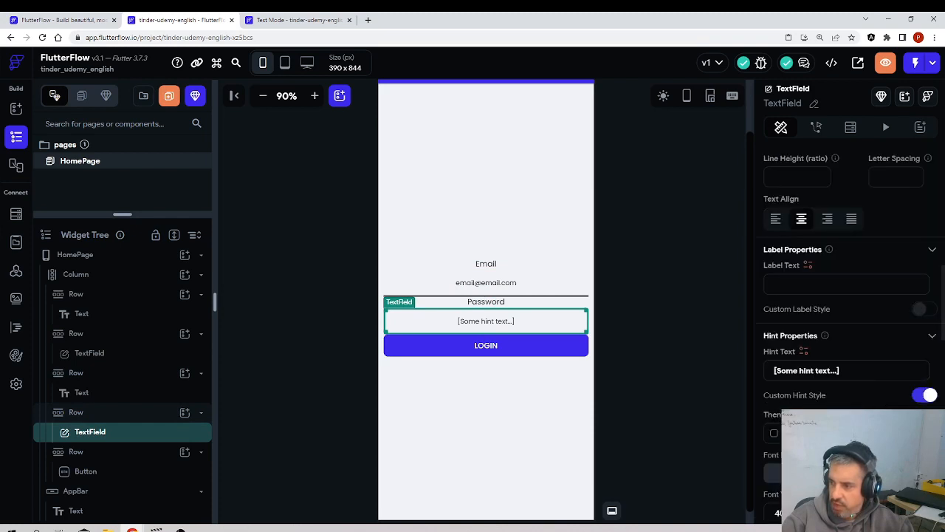
pyautogui.press('BackSpace')
pyautogui.press('BackSpace')
pyautogui.press('BackSpace')
pyautogui.press('BackSpace')
pyautogui.press('BackSpace')
pyautogui.press('BackSpace')
pyautogui.press('BackSpace')
pyautogui.press('BackSpace')
pyautogui.press('BackSpace')
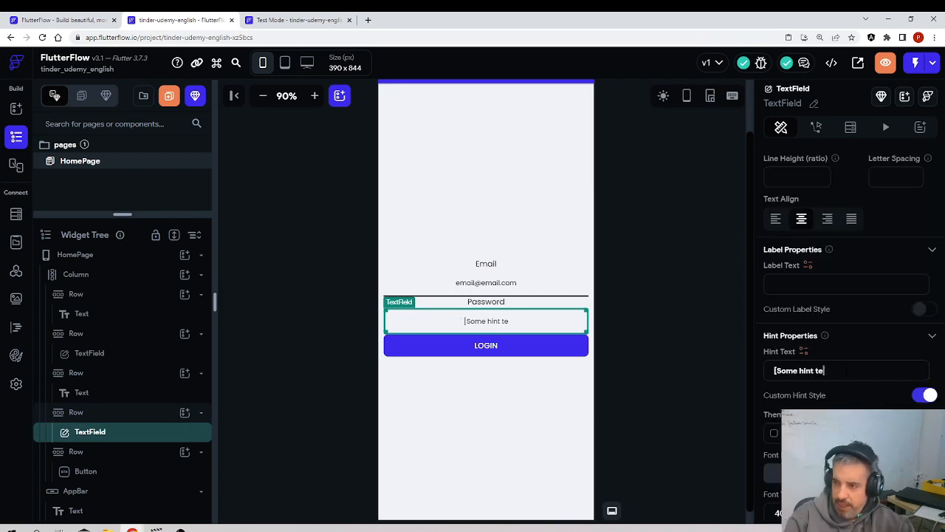
pyautogui.press('BackSpace')
pyautogui.press('BackSpace')
pyautogui.press('BackSpace')
pyautogui.press('BackSpace')
pyautogui.press('BackSpace')
pyautogui.press('BackSpace')
pyautogui.press('BackSpace')
pyautogui.press('BackSpace')
pyautogui.press('BackSpace')
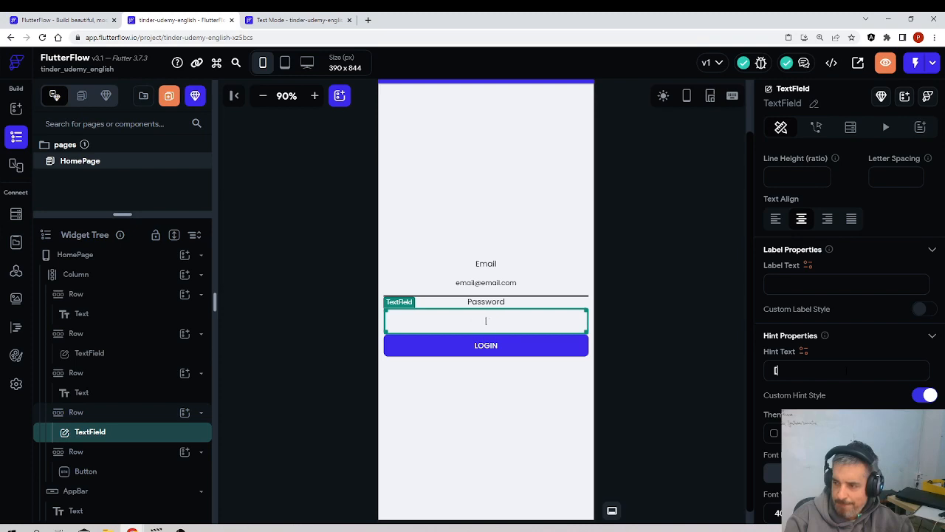
pyautogui.write('Password')
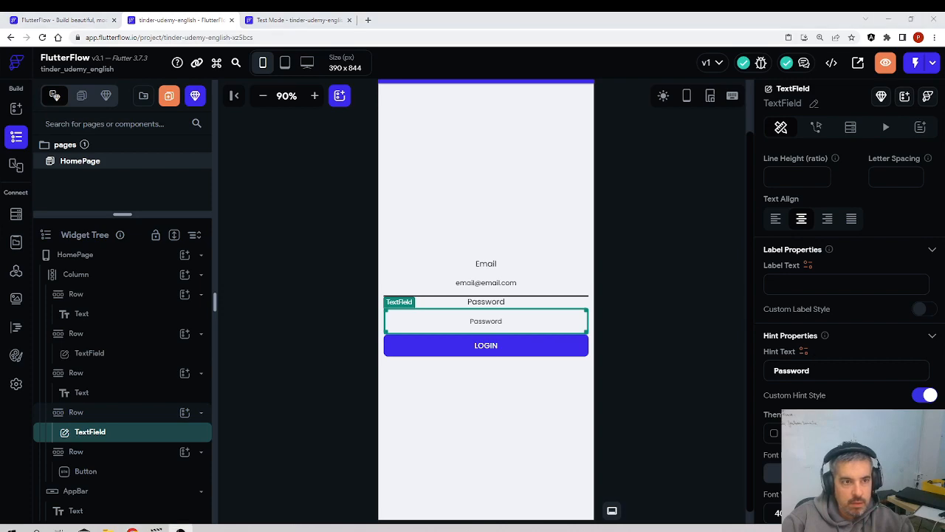
# Set the border color of the password TextField to black, #000000.
pyautogui.scroll(-3, 769, 371)
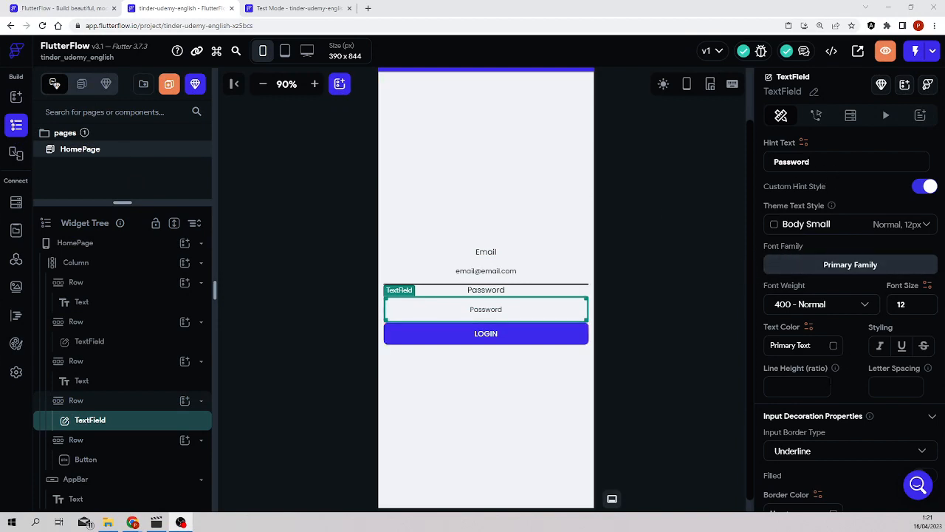
pyautogui.scroll(-3, 826, 336)
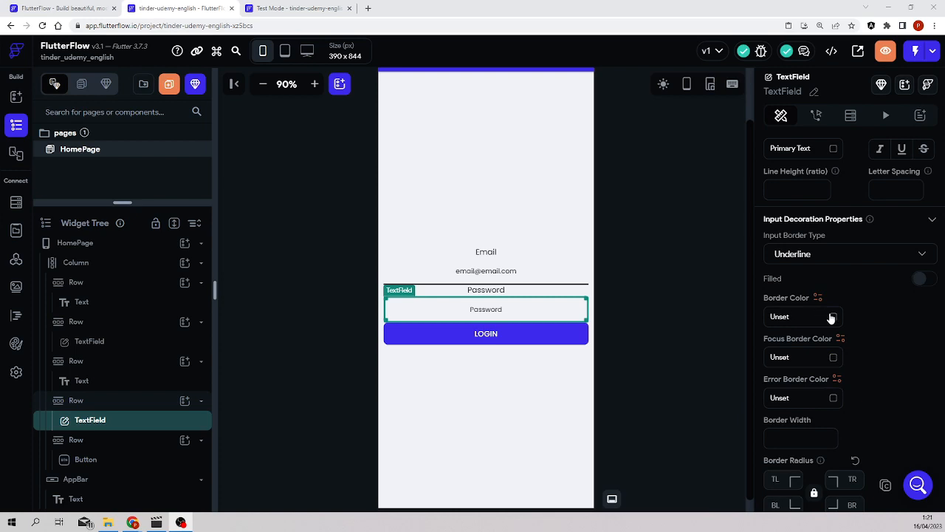
pyautogui.click(831, 317)
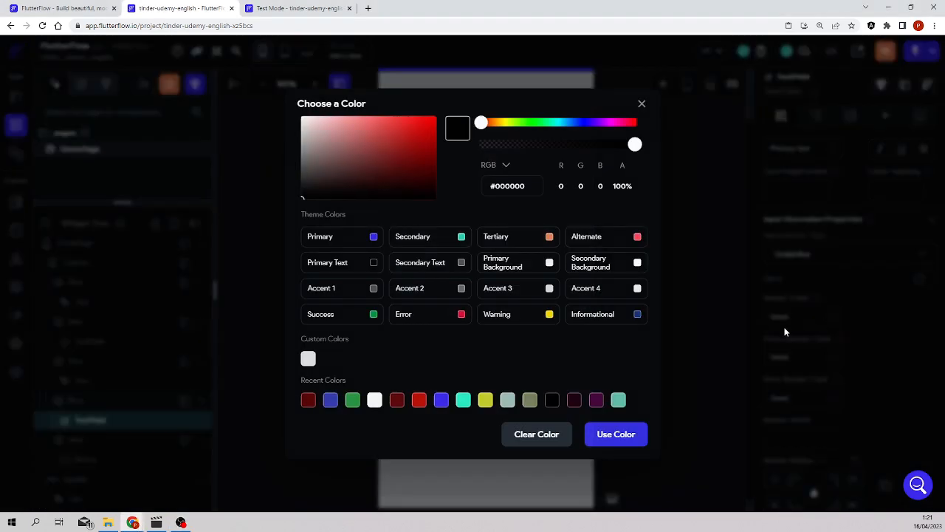
pyautogui.click(612, 435)
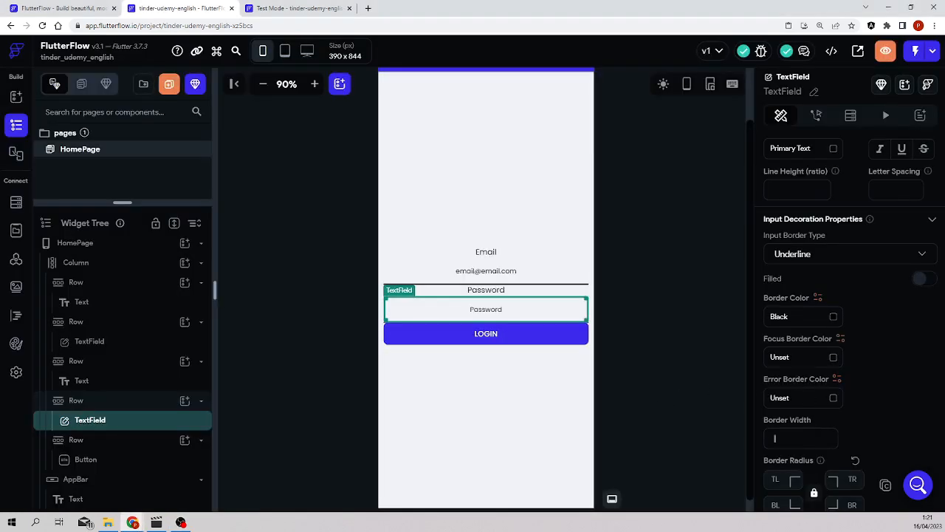
pyautogui.scroll(-5, 871, 359)
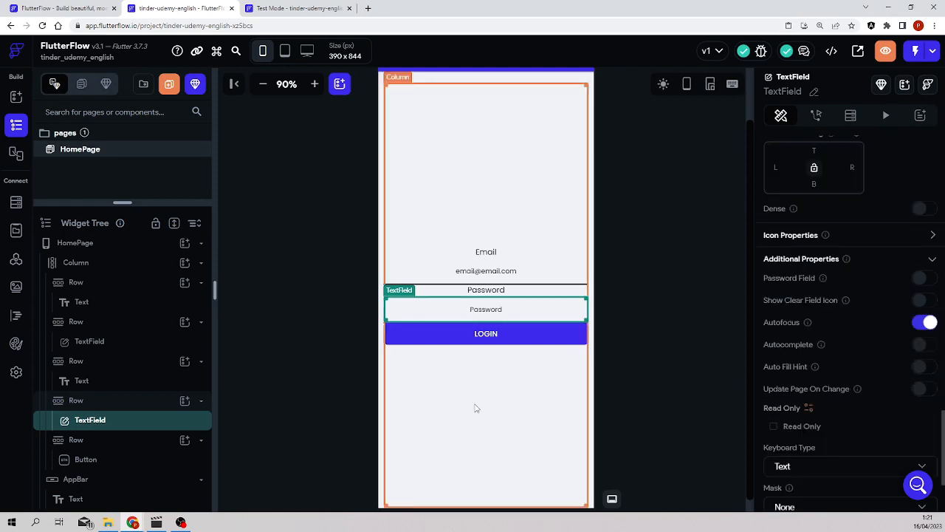
# Preview the home page to check the login form's underlined fields, and return to the editor.
pyautogui.click(476, 408)
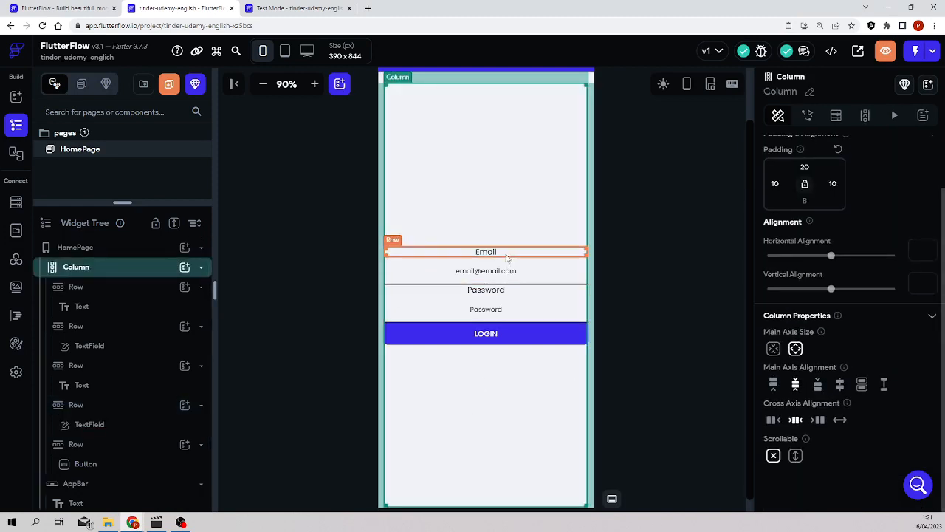
pyautogui.click(533, 271)
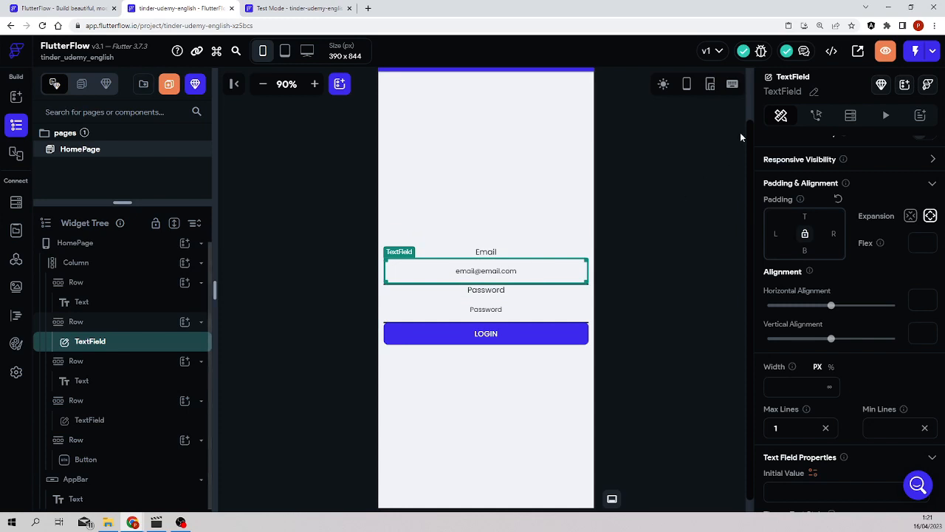
pyautogui.click(885, 50)
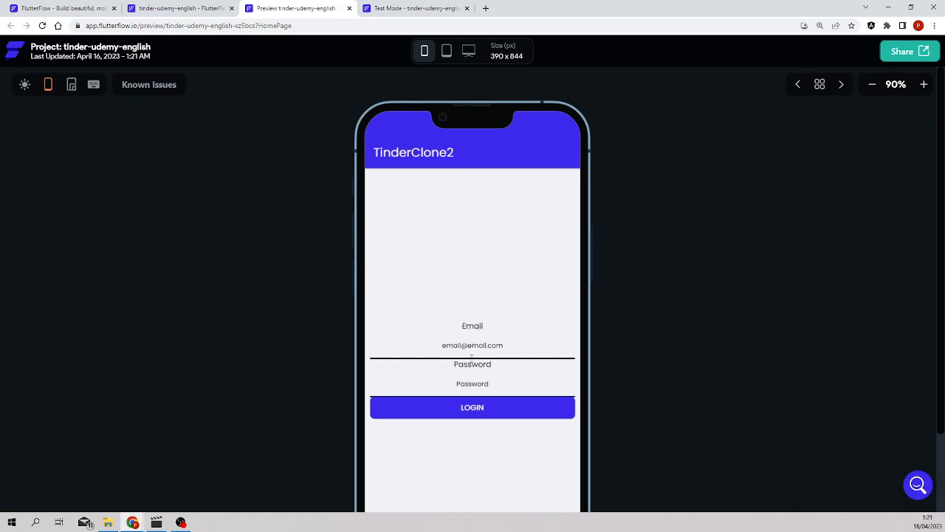
pyautogui.click(184, 9)
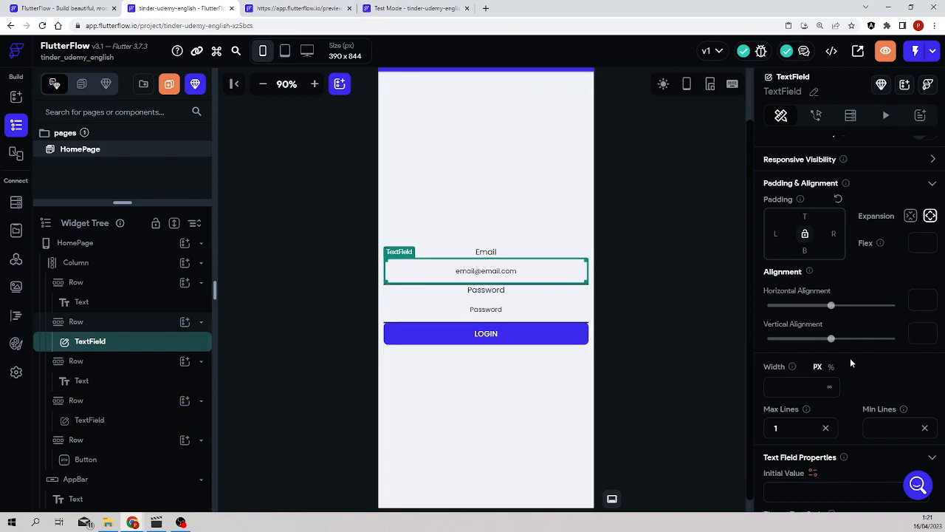
# Set the input border type of the email TextField to Outline.
pyautogui.scroll(1, 851, 362)
pyautogui.scroll(-3, 857, 360)
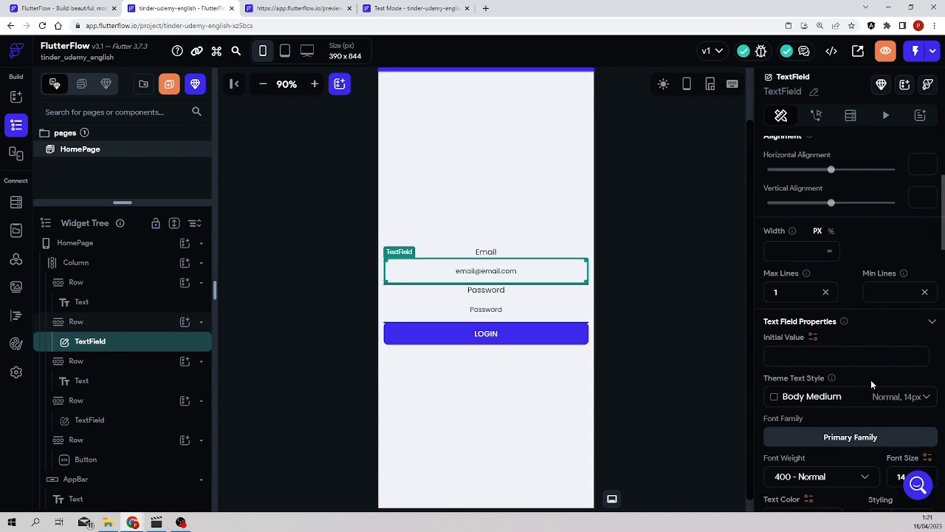
pyautogui.scroll(-3, 841, 363)
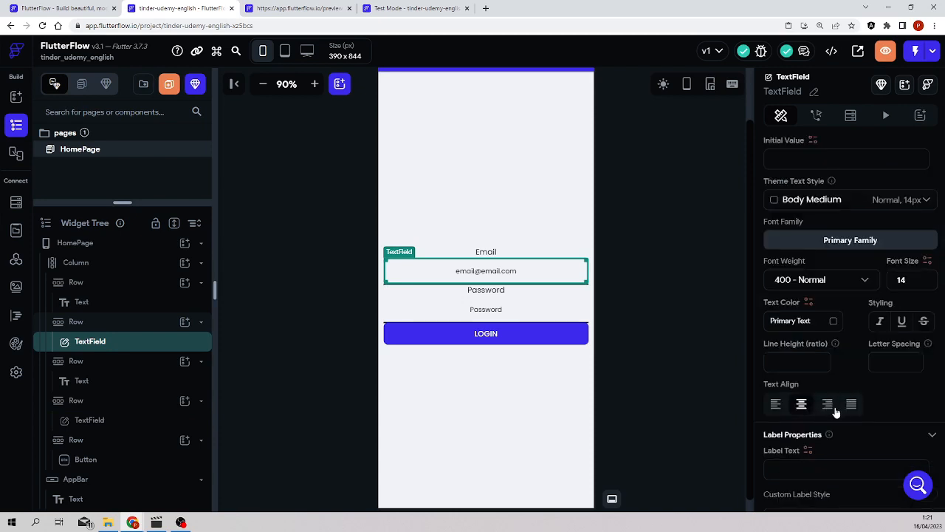
pyautogui.scroll(-3, 842, 391)
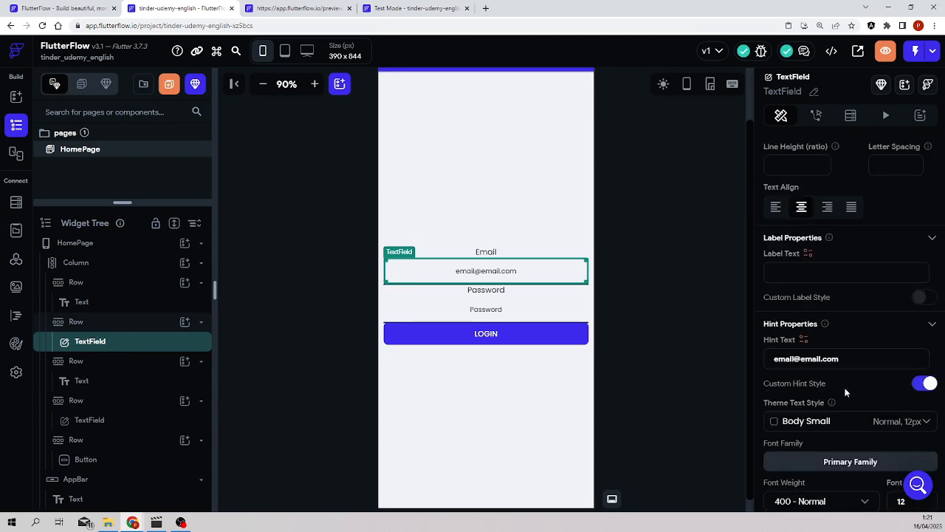
pyautogui.scroll(-3, 846, 392)
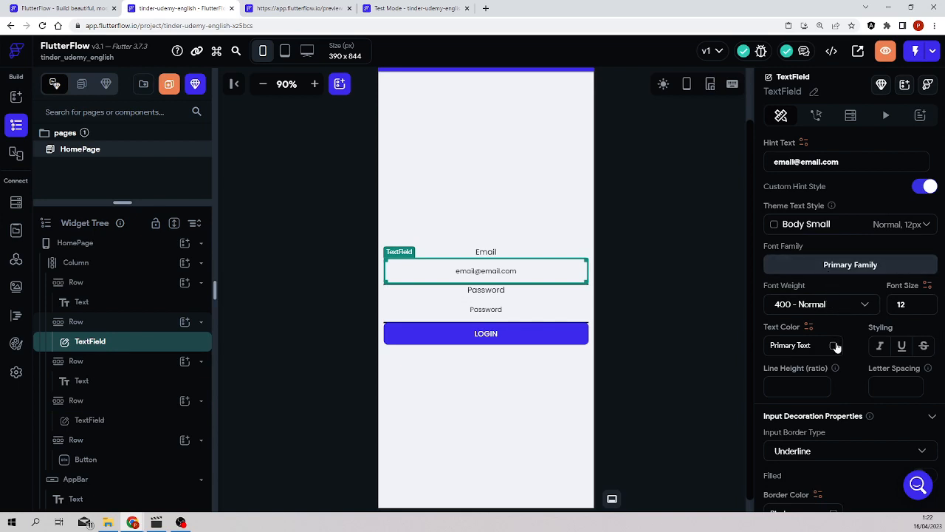
pyautogui.scroll(-3, 836, 347)
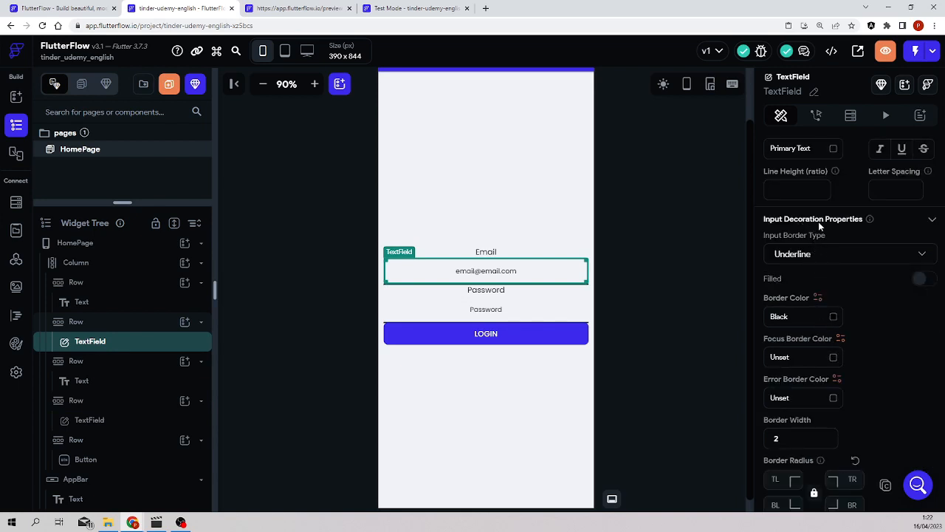
pyautogui.click(802, 255)
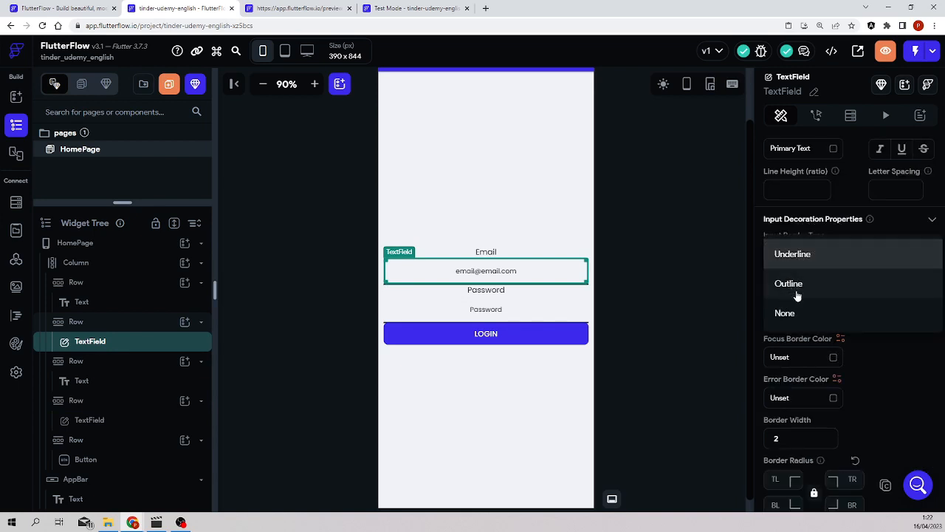
pyautogui.click(798, 291)
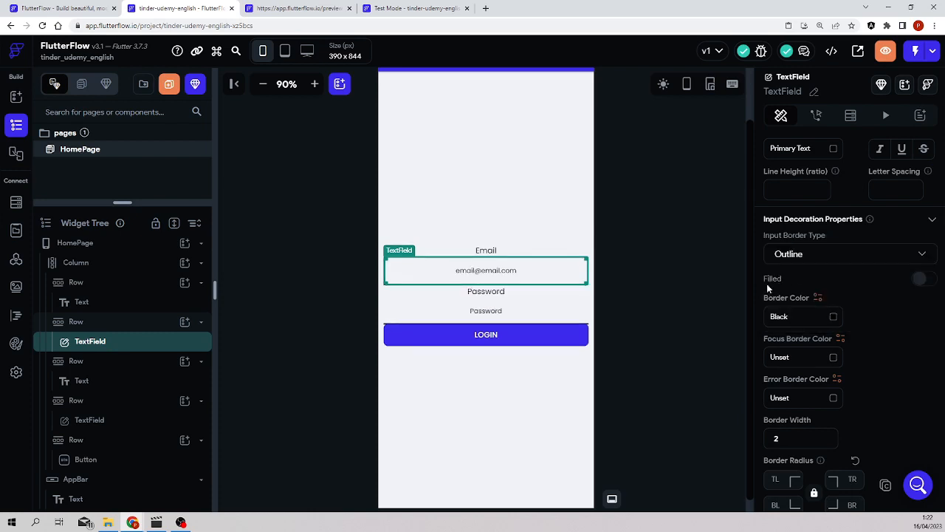
# Set the input border type of the password TextField to Outline.
pyautogui.click(486, 319)
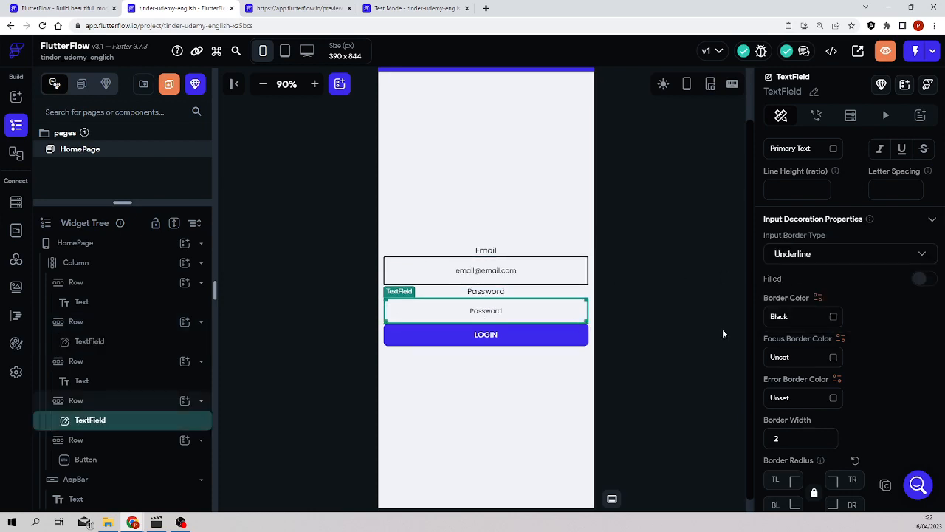
pyautogui.click(830, 258)
pyautogui.click(804, 285)
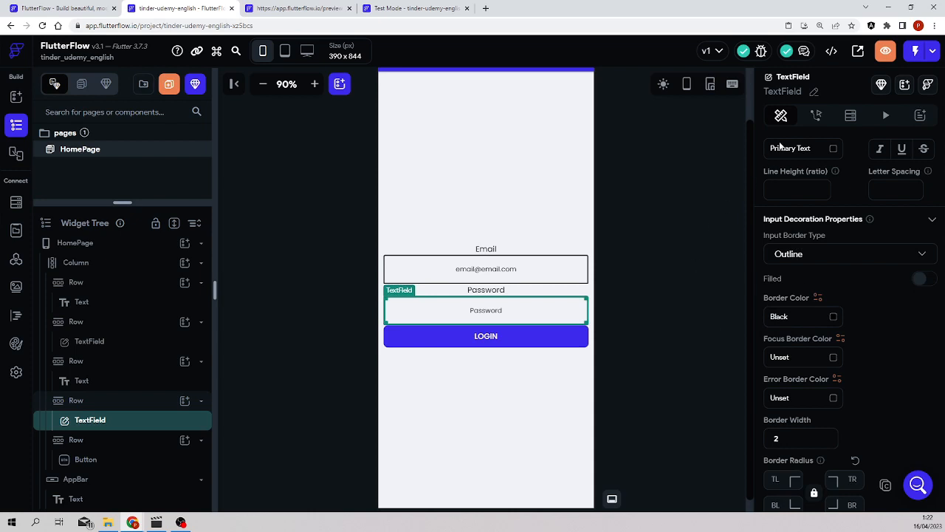
# Reload the home page preview to check the outlined fields, close the Test Mode page, and return to the editor.
pyautogui.click(295, 9)
pyautogui.click(308, 25)
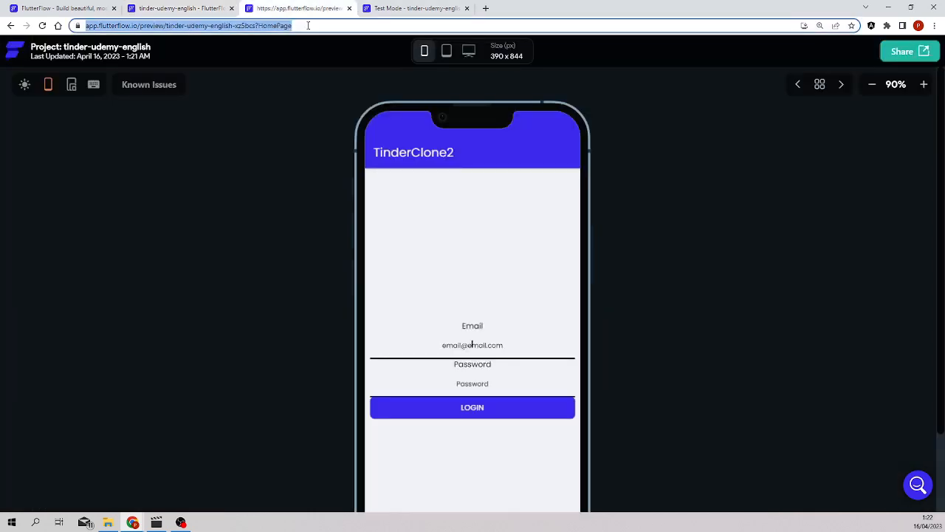
pyautogui.press('Return')
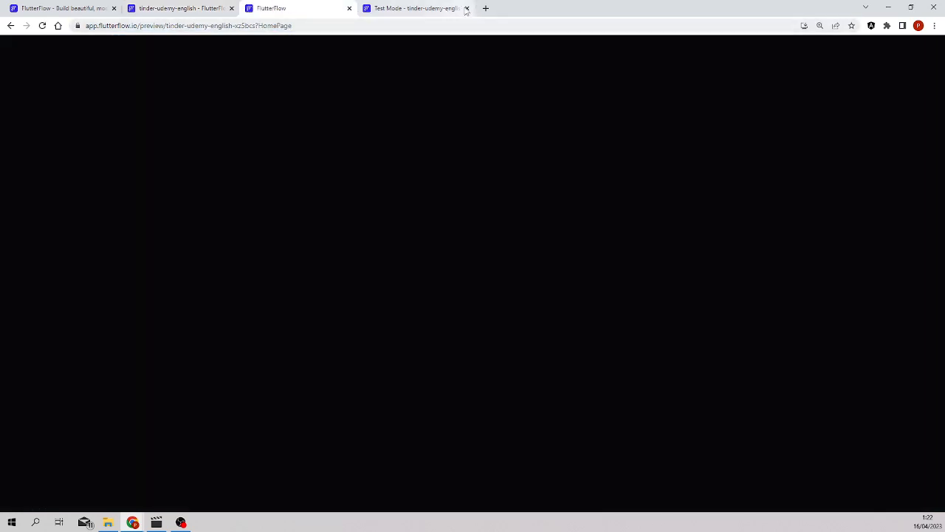
pyautogui.click(466, 8)
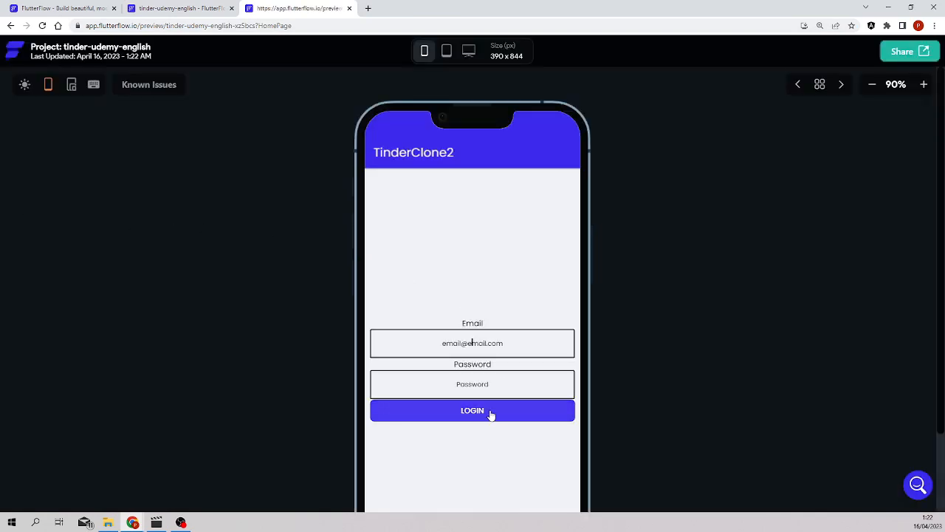
pyautogui.click(145, 13)
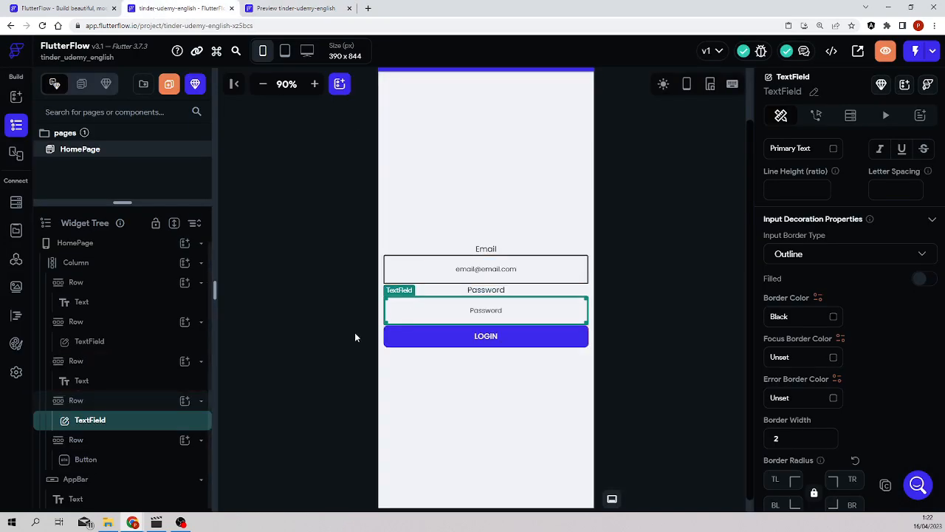
# Try other main axis alignments on the Column, including Space Around, and restore its centred alignment.
pyautogui.click(99, 265)
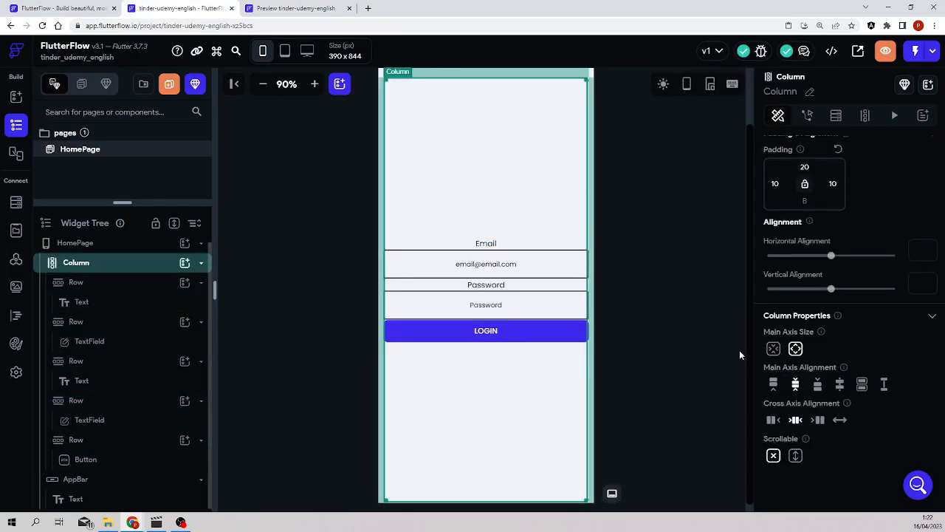
pyautogui.click(834, 387)
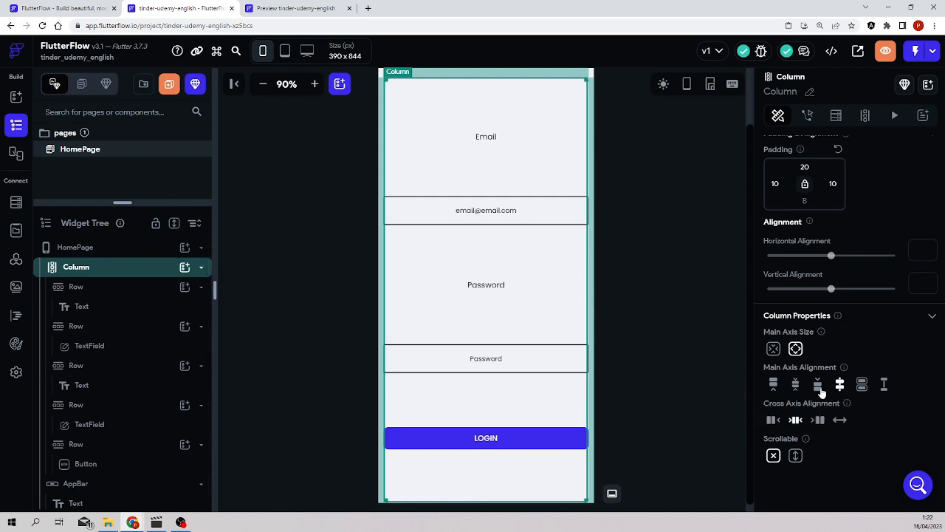
pyautogui.click(861, 384)
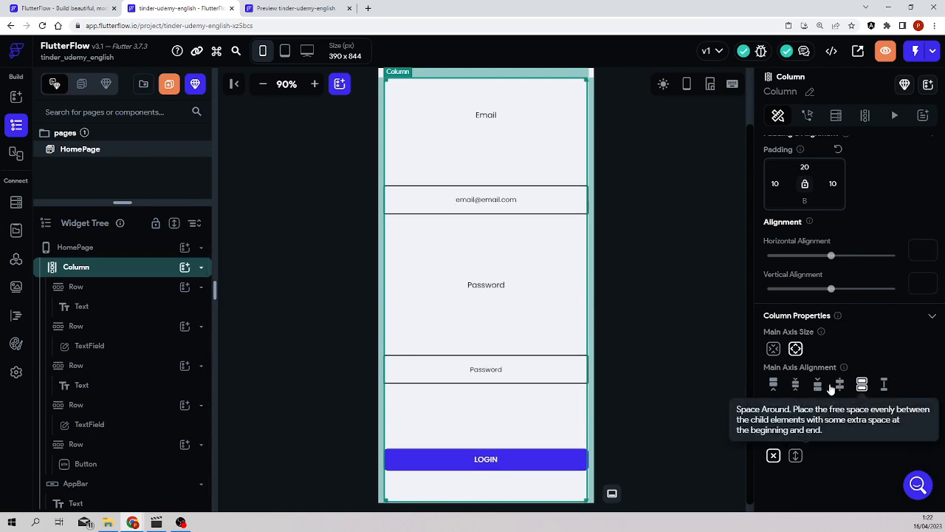
pyautogui.click(796, 384)
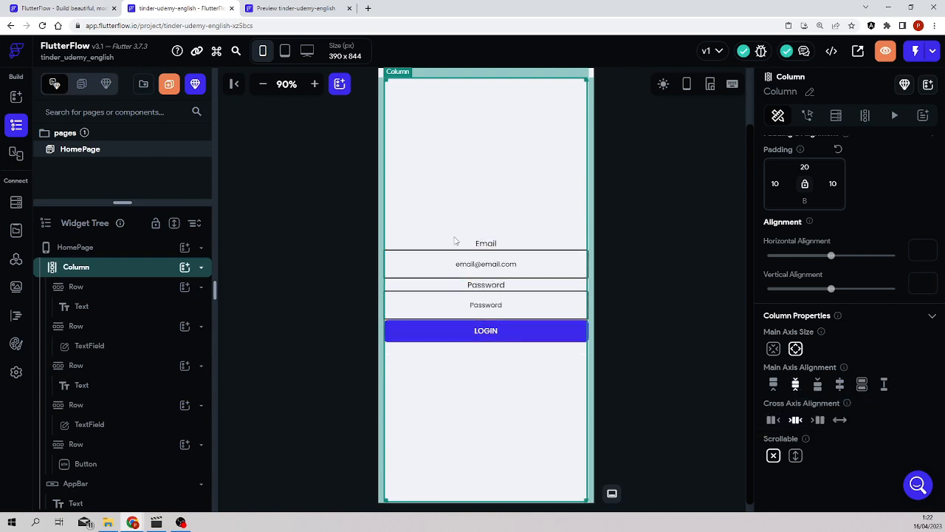
# Set the top and bottom padding of the Email label's Row to 5.
pyautogui.click(456, 242)
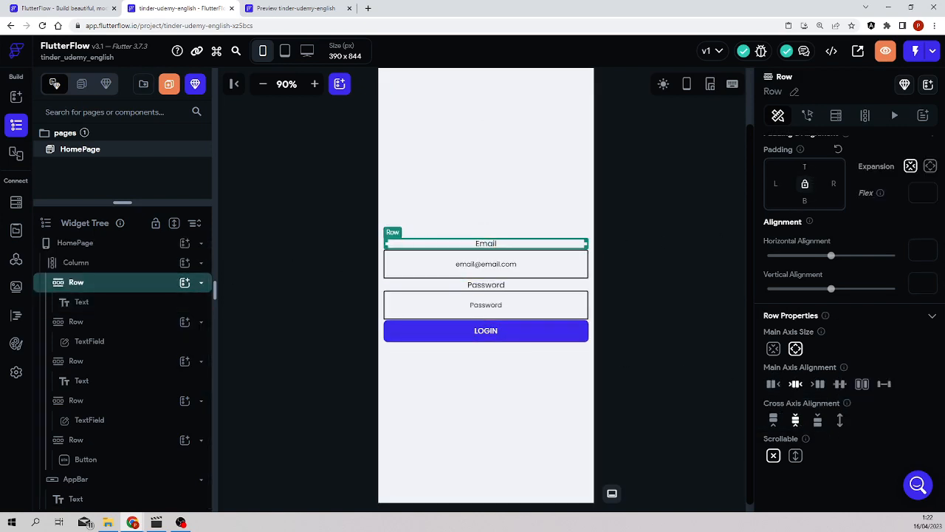
pyautogui.click(805, 167)
pyautogui.write('5')
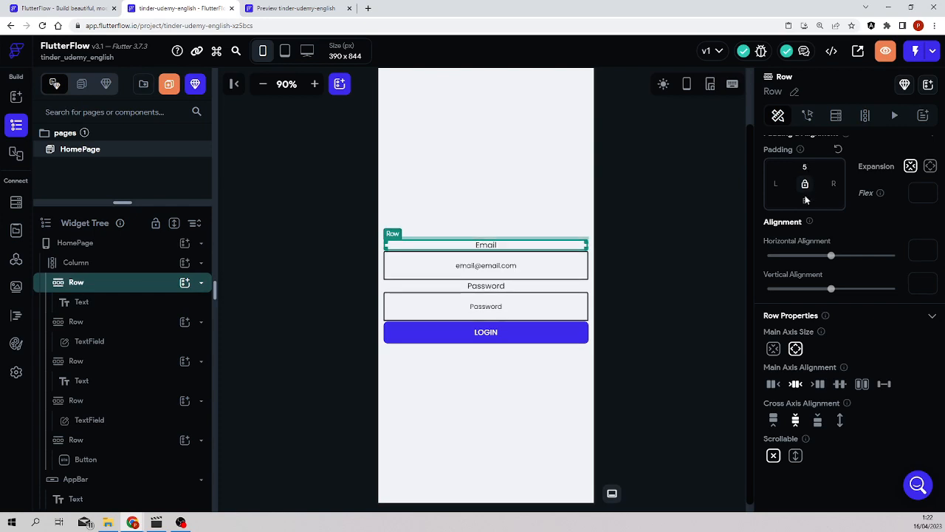
# Set the top and bottom padding of the email TextField's Row to 5.
pyautogui.click(99, 321)
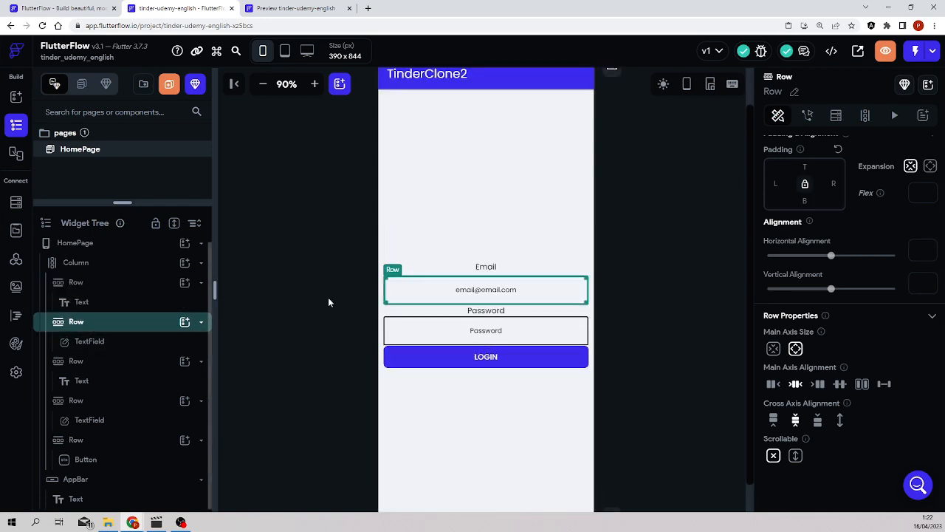
pyautogui.click(805, 167)
pyautogui.write('5')
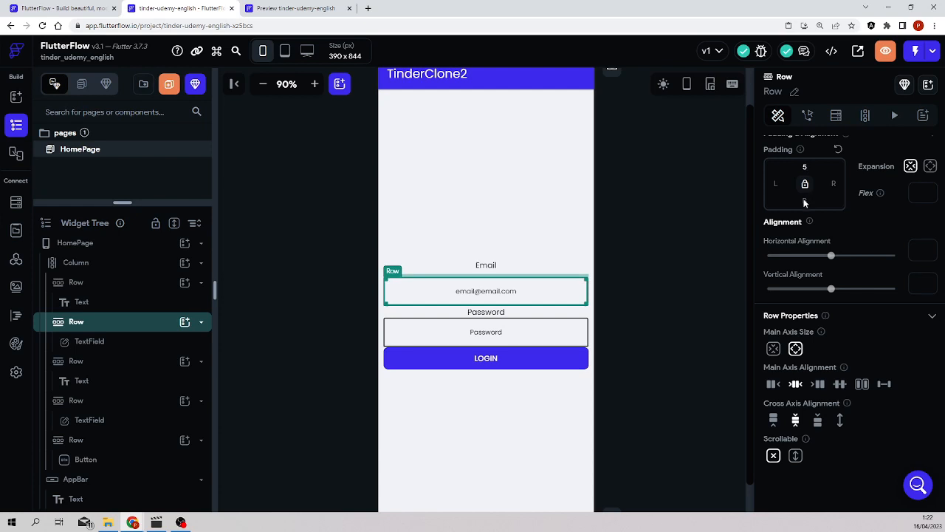
pyautogui.click(805, 201)
pyautogui.write('5')
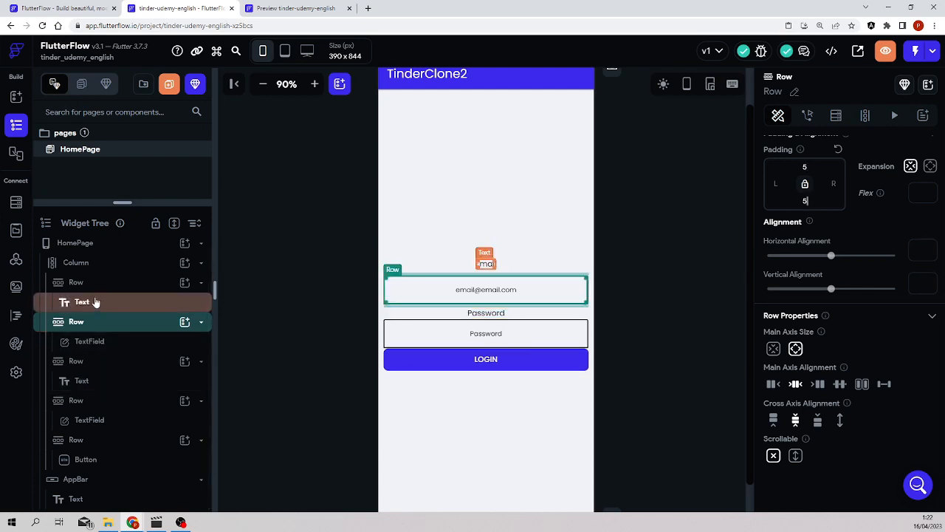
# Set the top and bottom padding of the Password label's Row to 5.
pyautogui.click(90, 360)
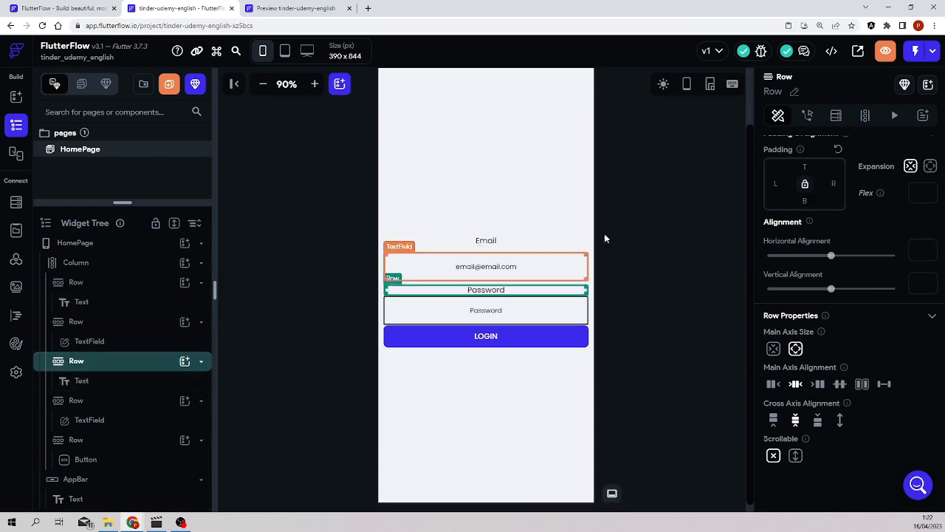
pyautogui.click(807, 168)
pyautogui.write('5')
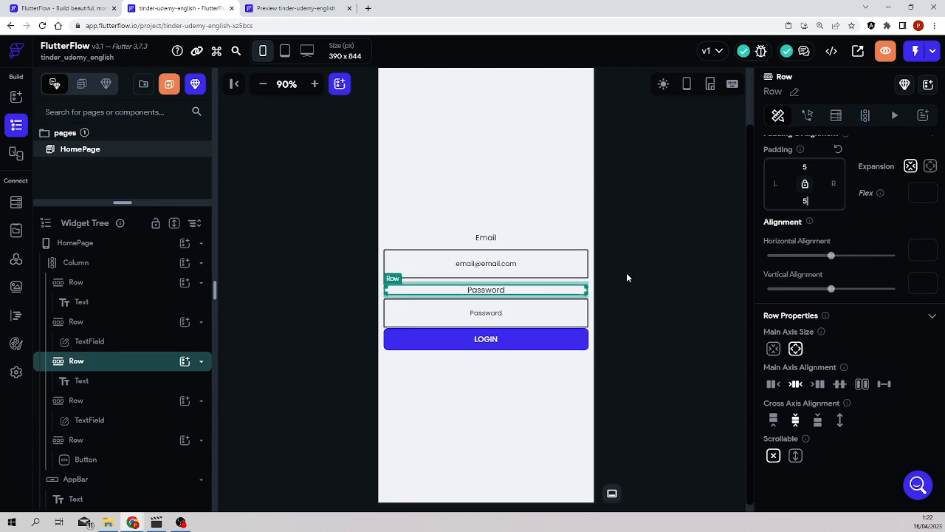
# Set the top and bottom padding of the password TextField's Row to 5.
pyautogui.click(76, 399)
pyautogui.click(806, 170)
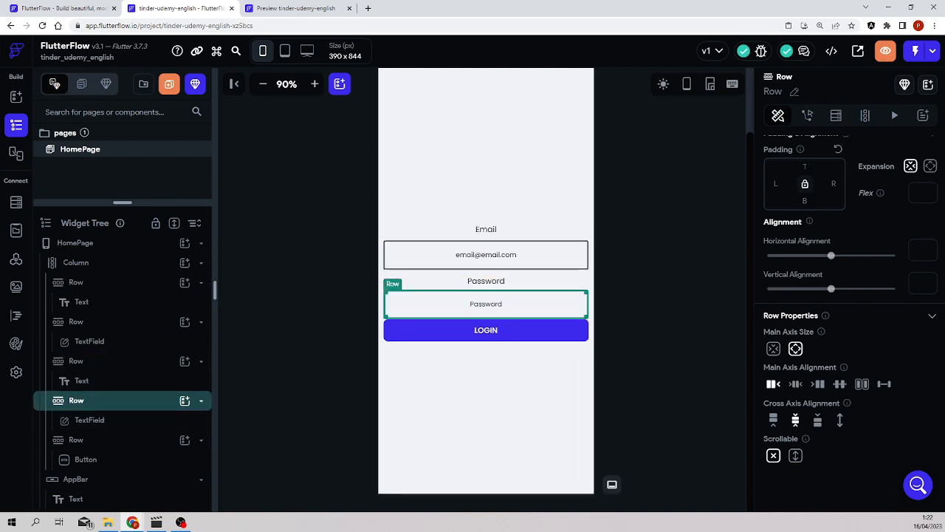
pyautogui.write('5')
pyautogui.click(806, 201)
pyautogui.write('5')
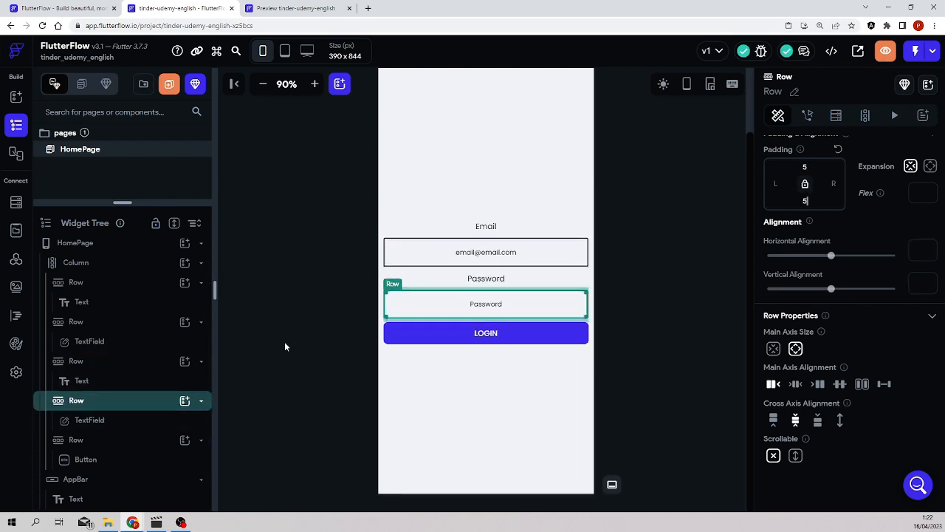
# Set the top and bottom padding of the LOGIN button's Row to 5 and deselect the Row.
pyautogui.click(140, 440)
pyautogui.click(805, 169)
pyautogui.write('5')
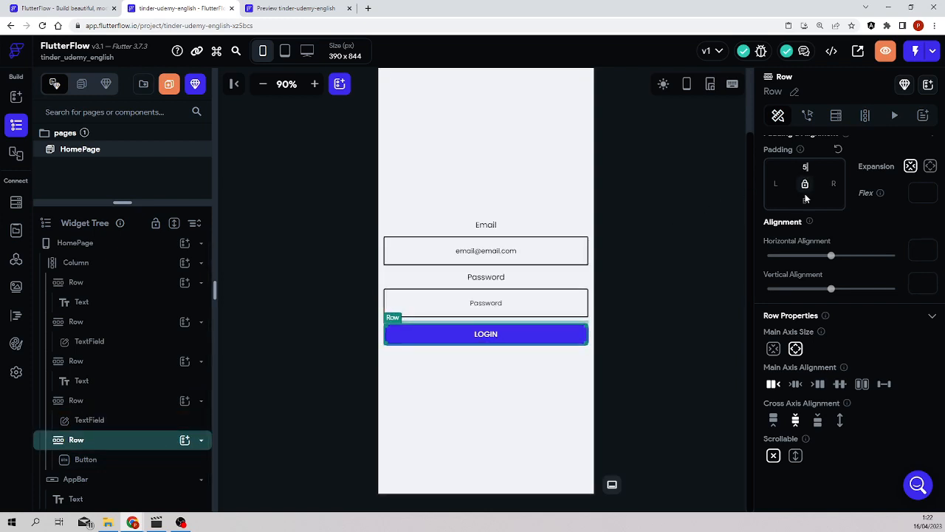
pyautogui.click(805, 201)
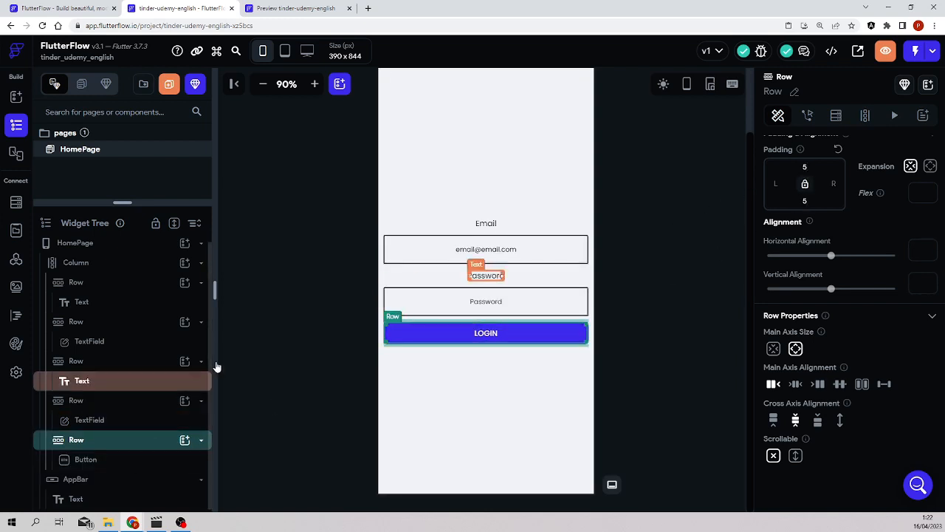
pyautogui.write('5')
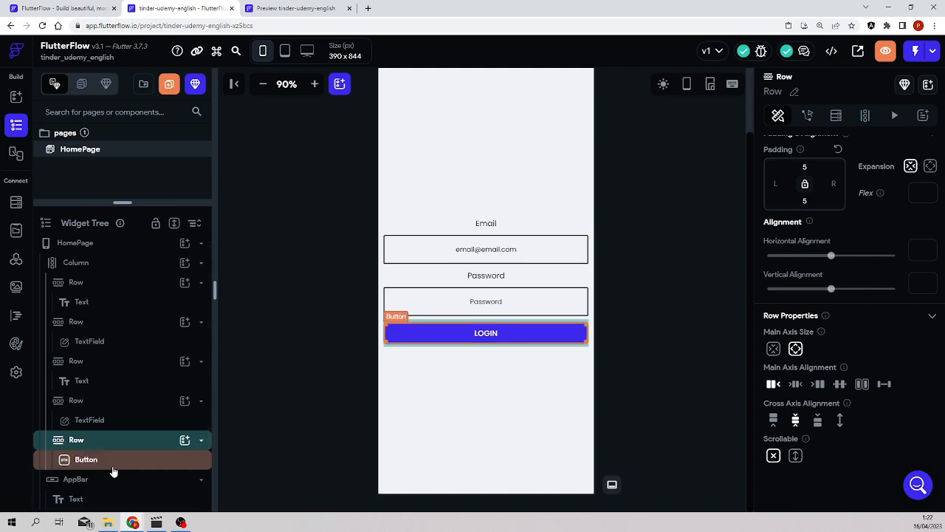
pyautogui.click(668, 378)
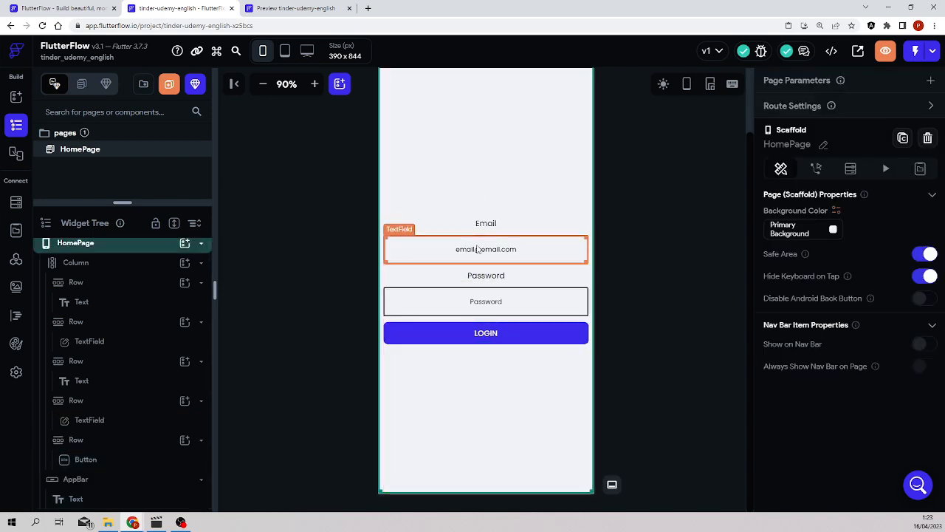
# Reload the home page preview to check the spacing between the login form's rows.
pyautogui.click(325, 9)
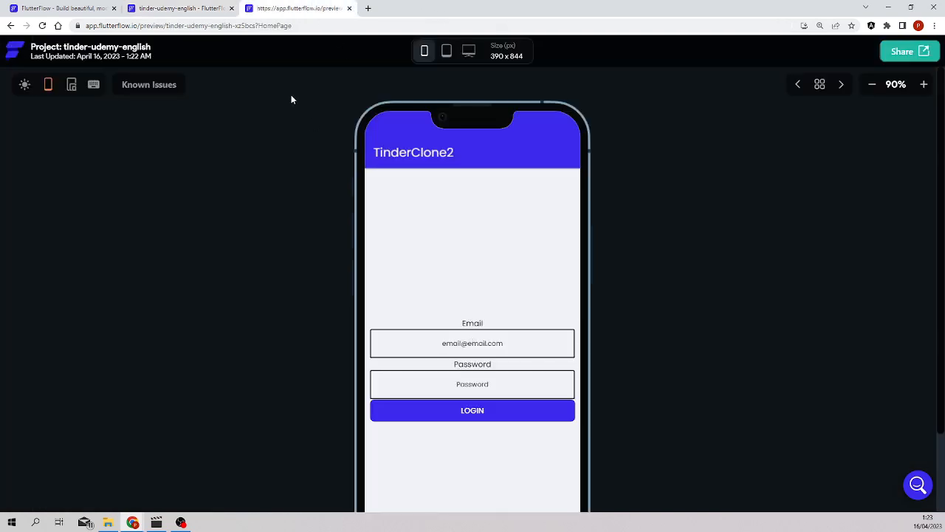
pyautogui.click(267, 26)
pyautogui.press('Return')
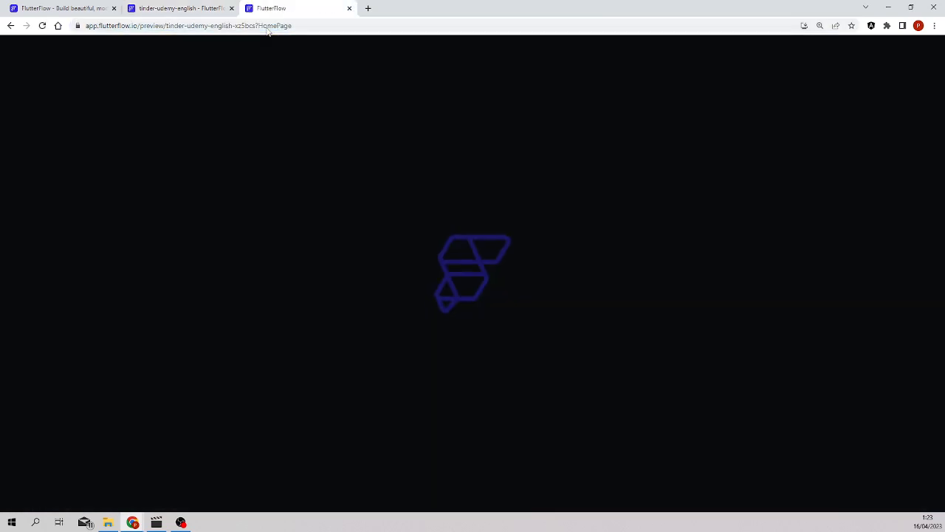